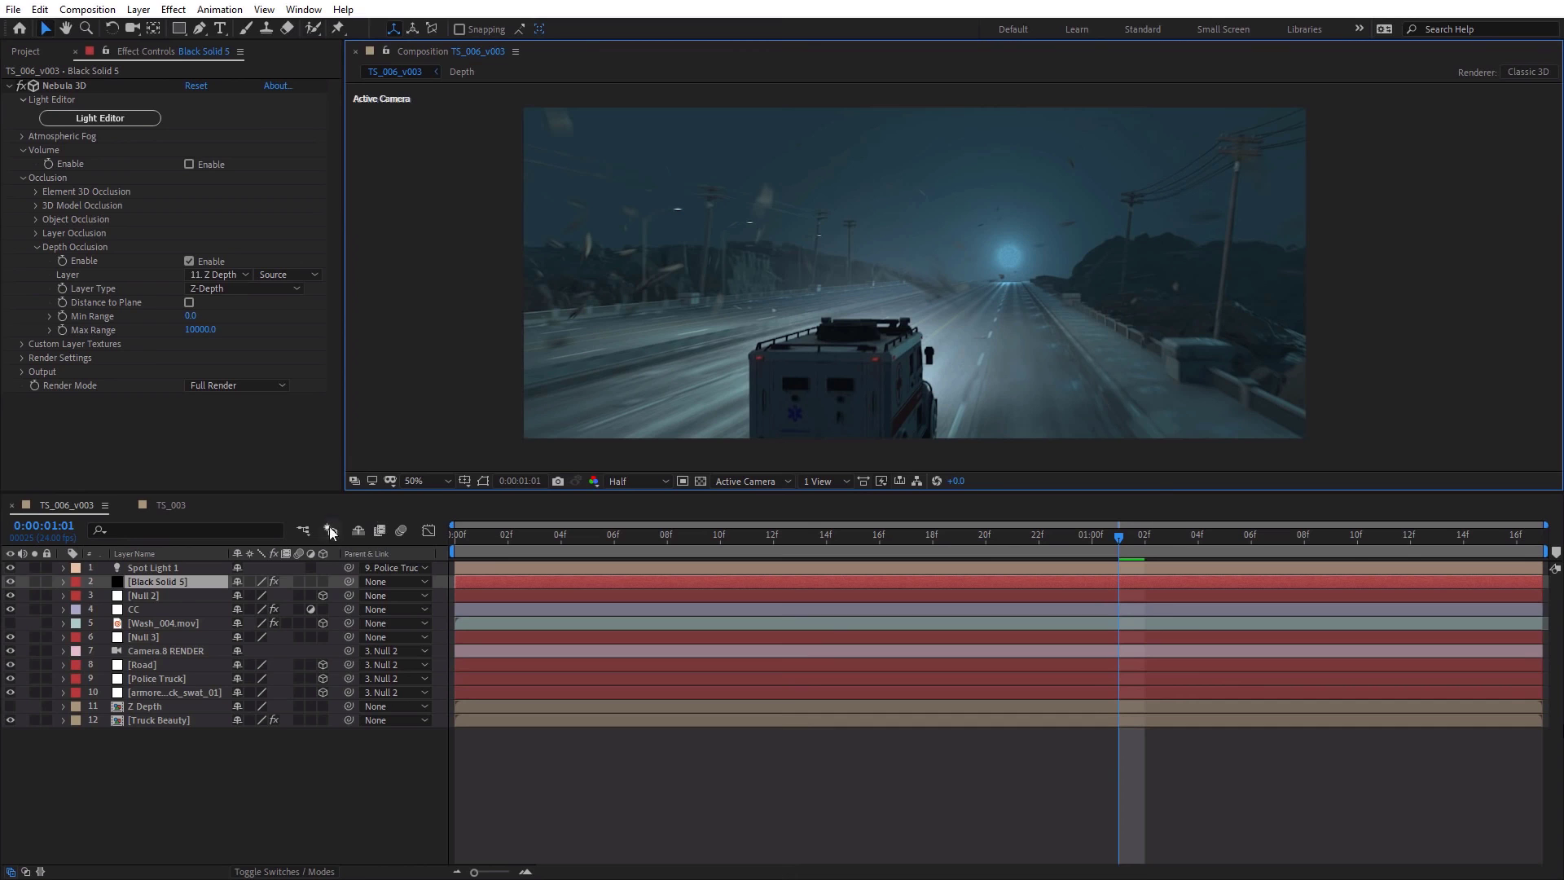
Delete the Black Solid 5 layer that carries the Nebula 3D effect.
{"action": "left_click", "coordinate": [160, 581]}
{"action": "key", "text": "Delete"}
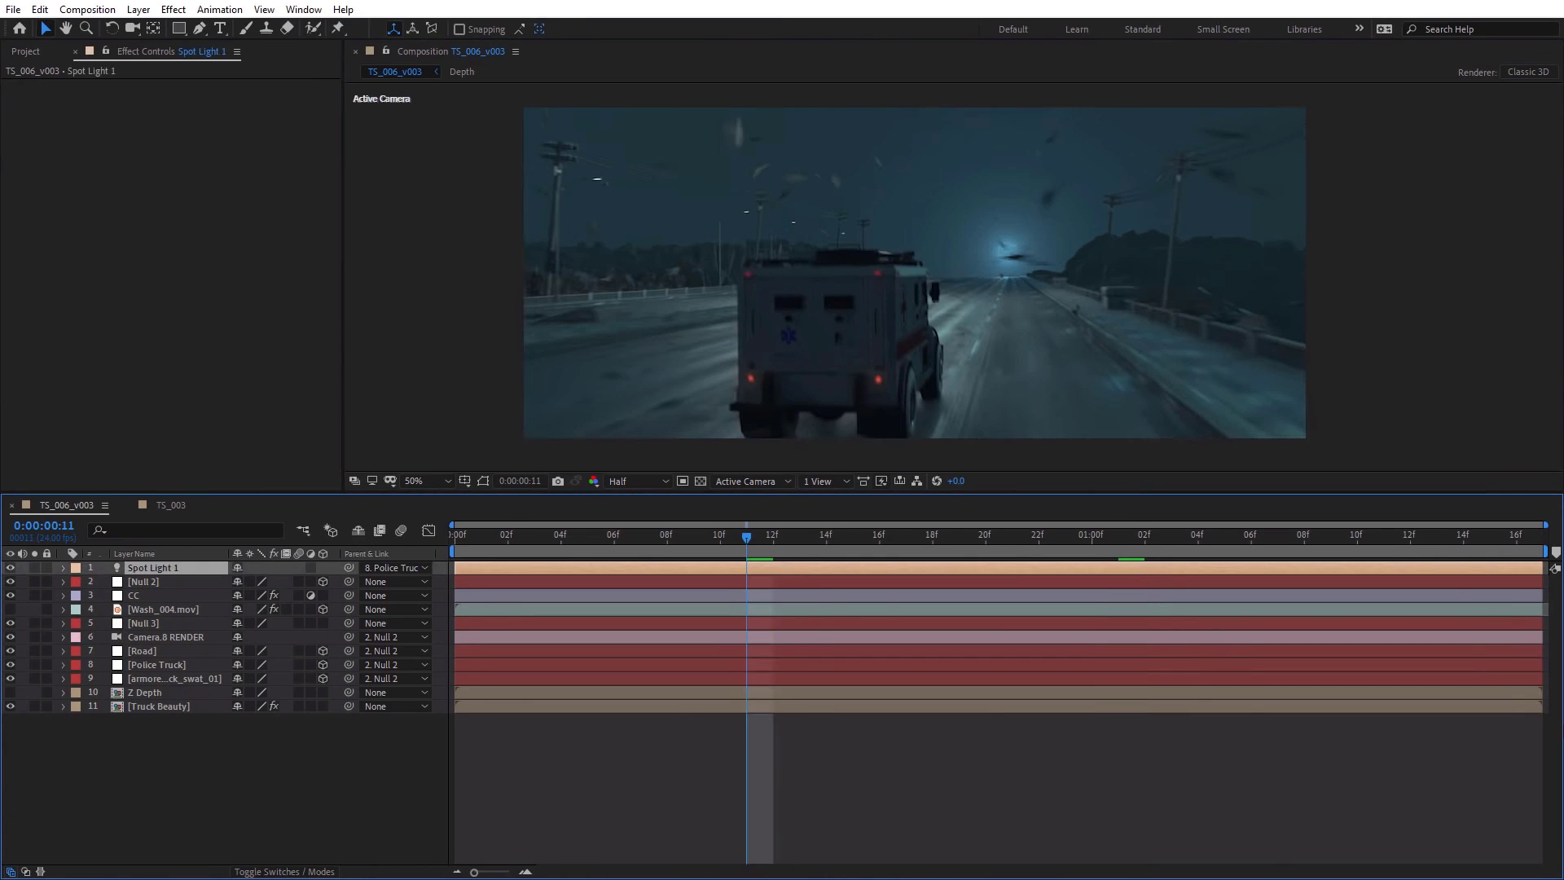
Switch to Cinema 4D and examine the Depth pass settings in Redshift's AOV Manager.
{"action": "mouse_move", "coordinate": [460, 876]}
{"action": "left_click", "coordinate": [460, 839]}
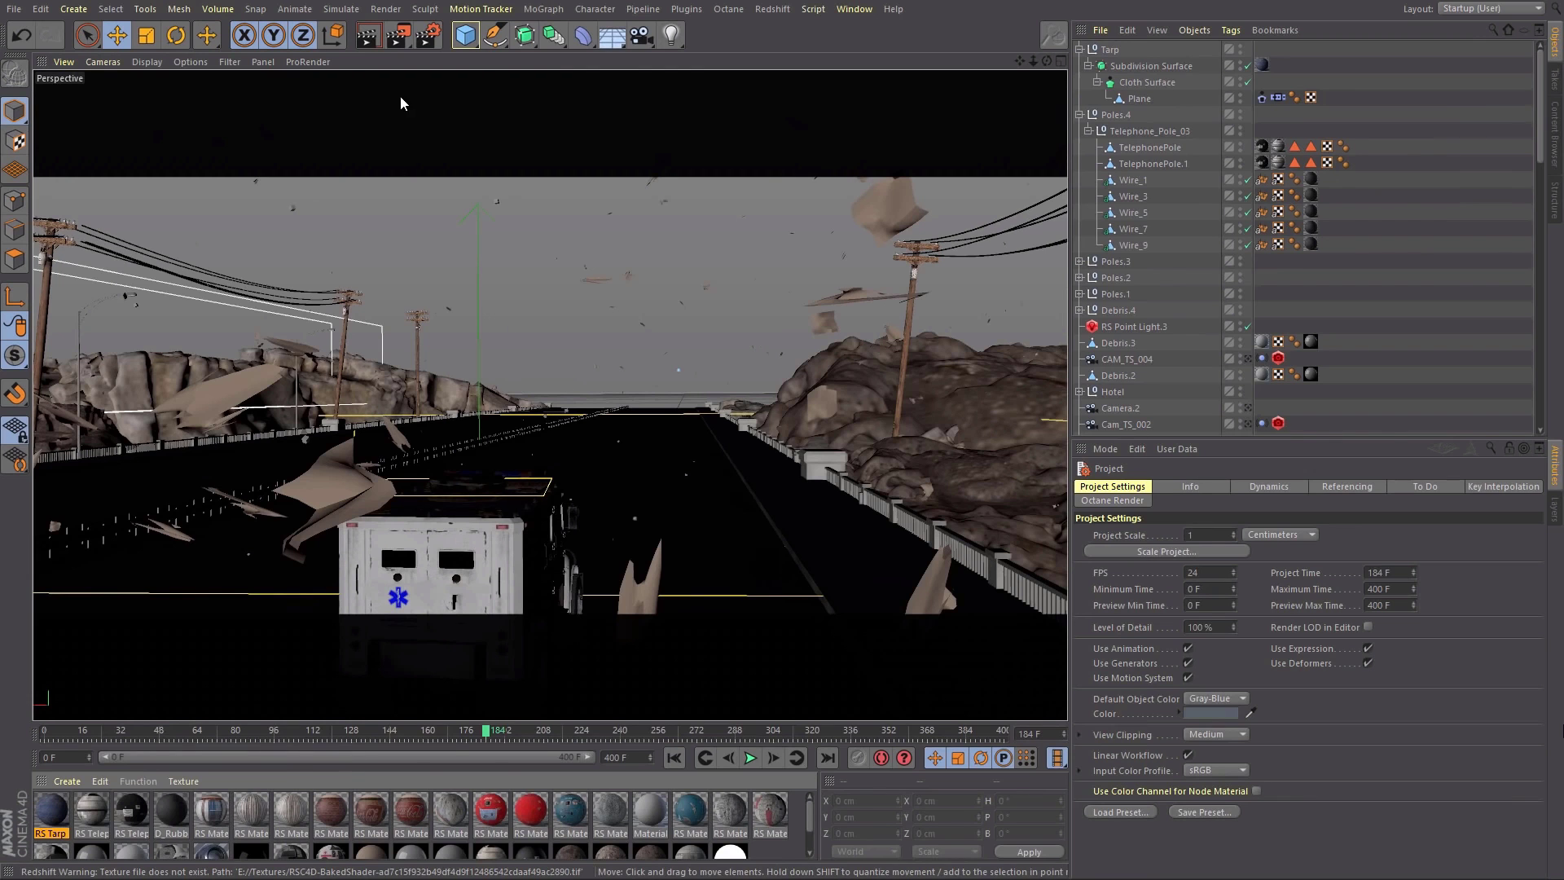
{"action": "left_click", "coordinate": [431, 38]}
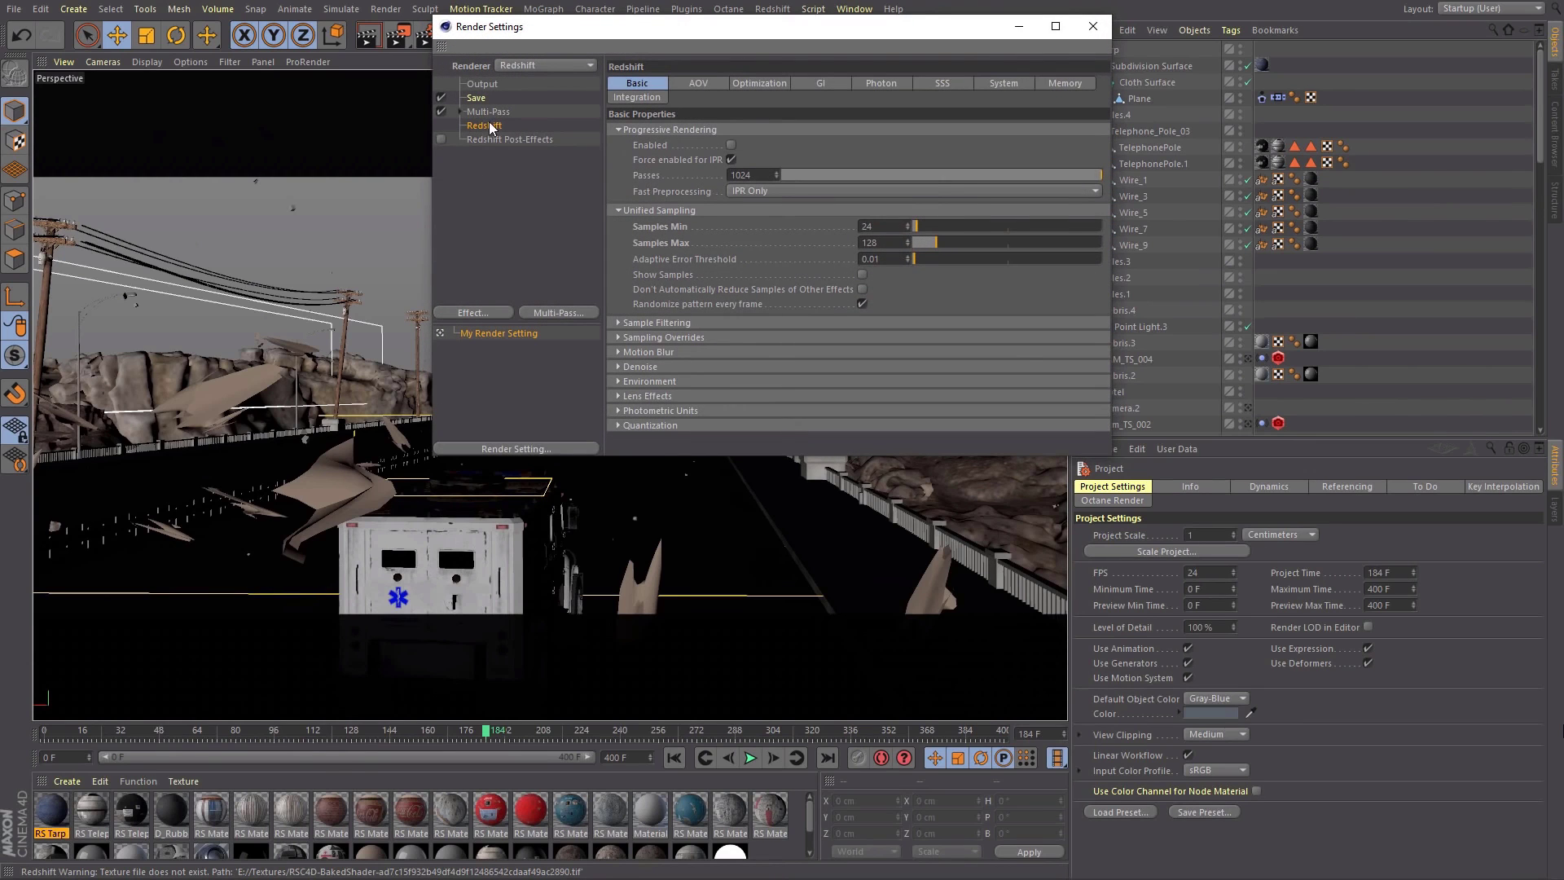
{"action": "left_click", "coordinate": [702, 84]}
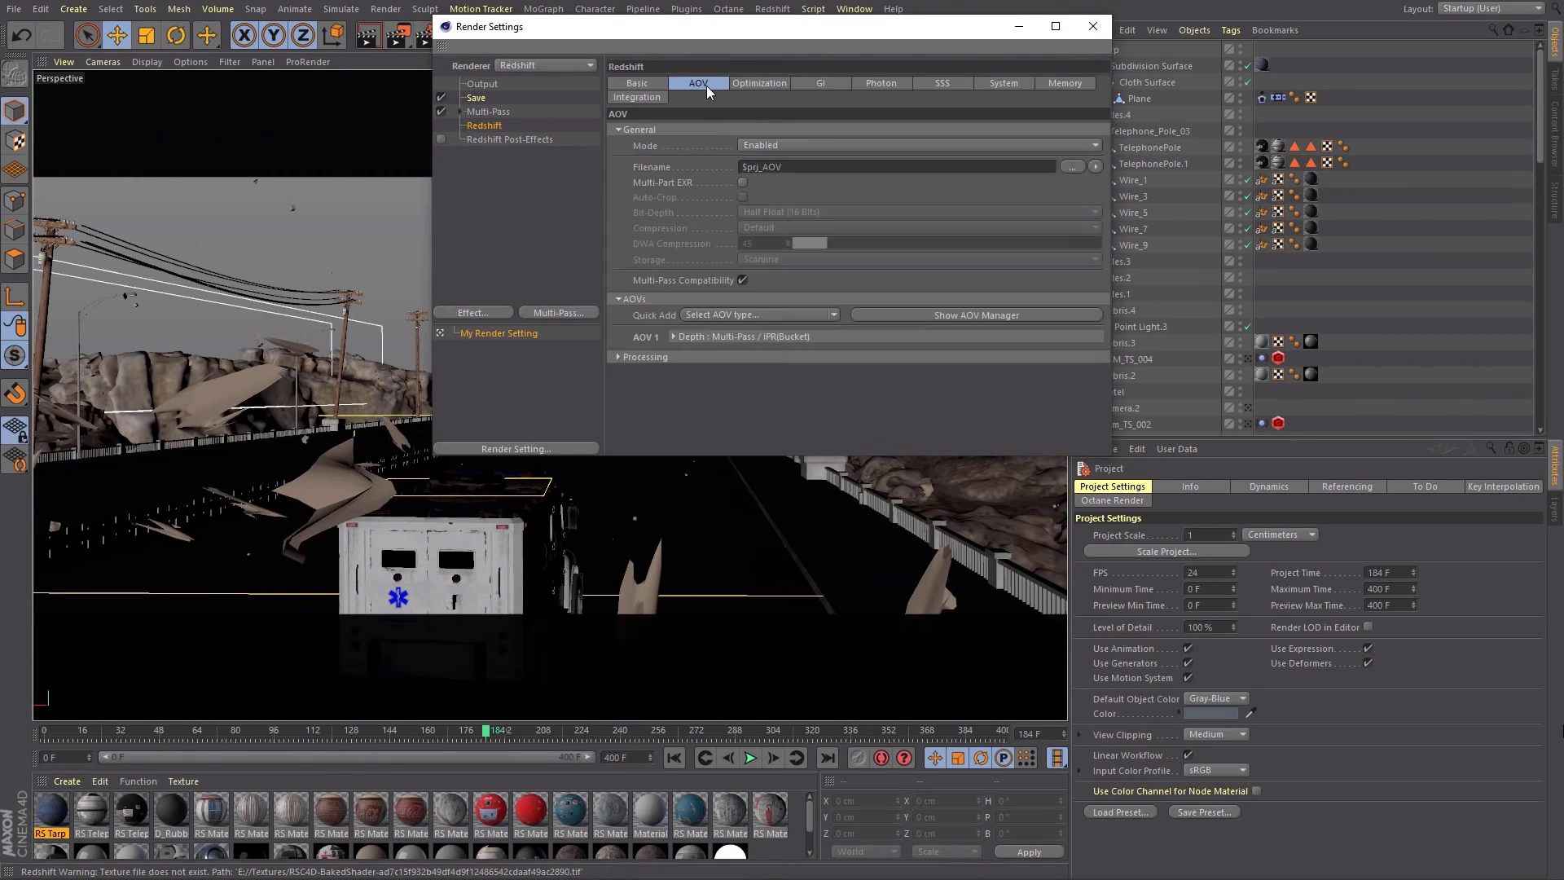
{"action": "left_click", "coordinate": [981, 315]}
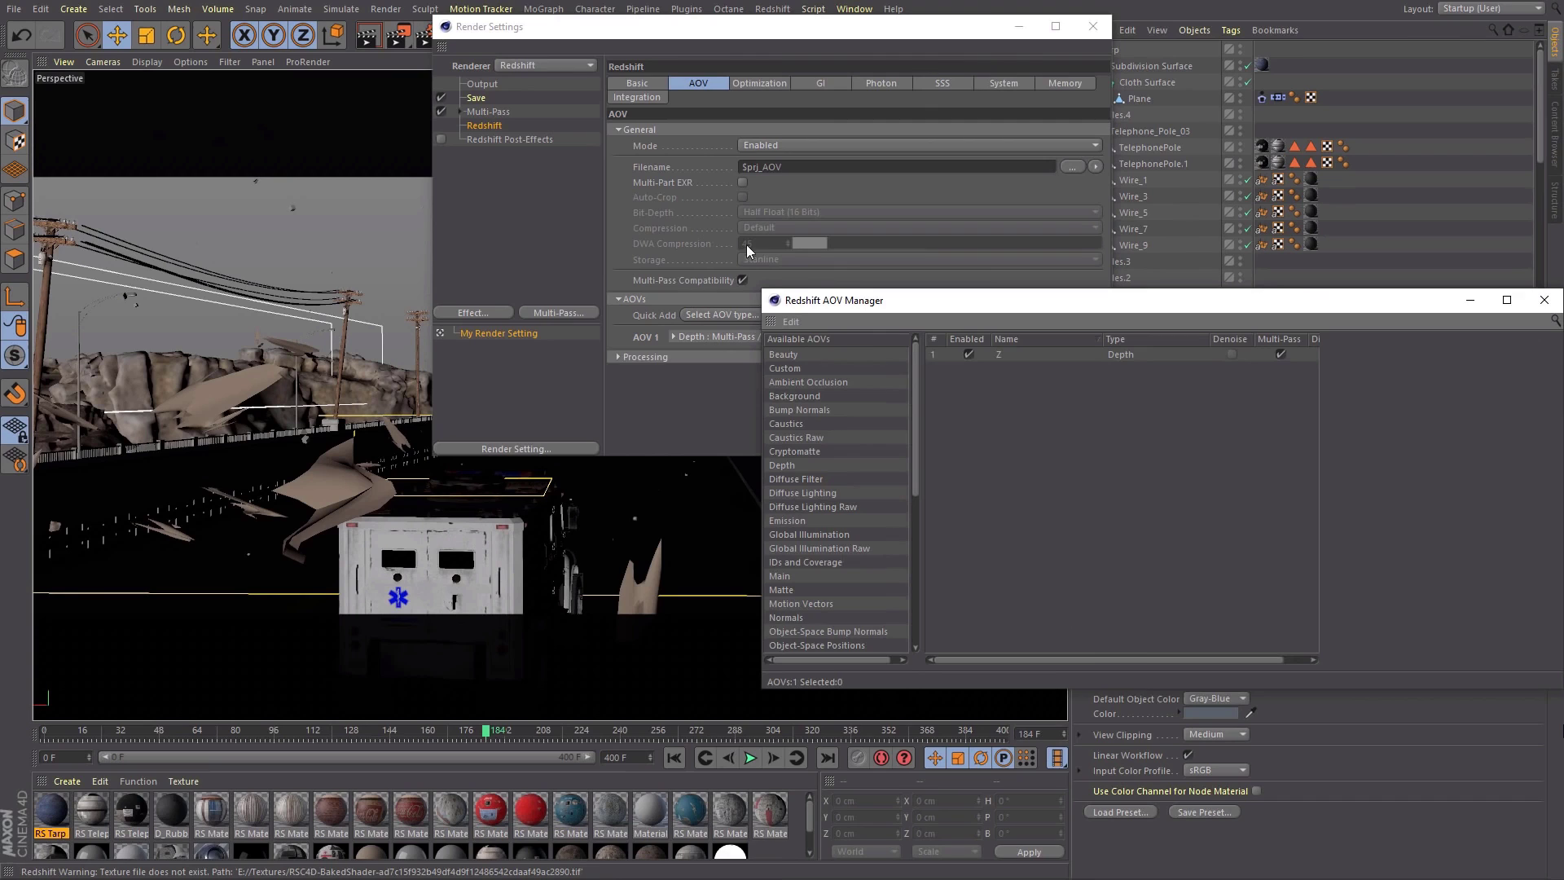
{"action": "left_click", "coordinate": [1000, 356]}
{"action": "left_click_drag", "start_coordinate": [910, 394], "coordinate": [908, 633]}
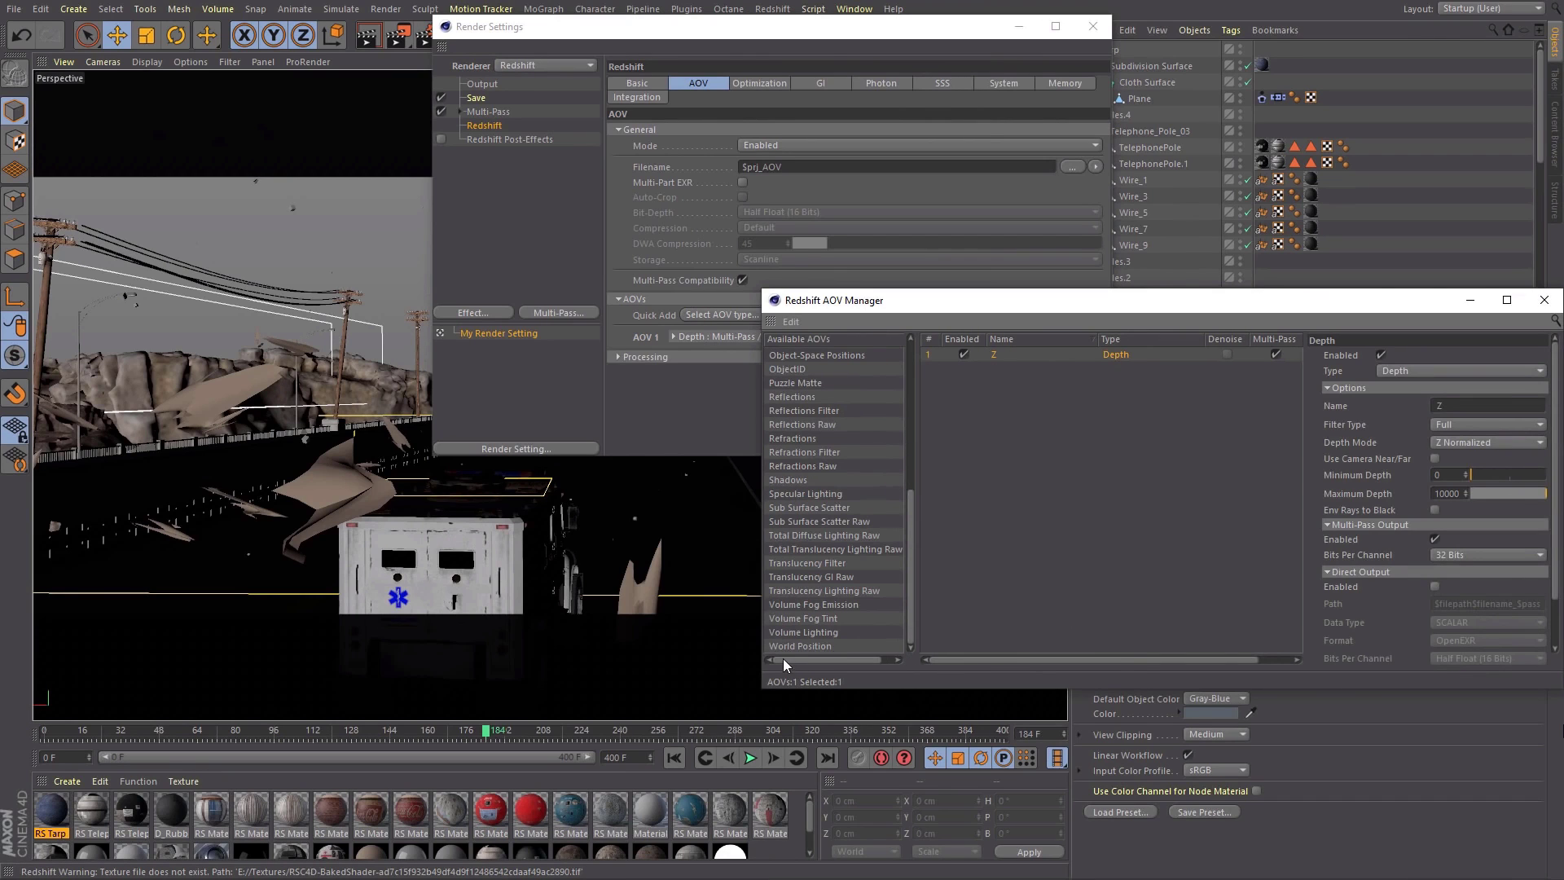
{"action": "left_click_drag", "start_coordinate": [1341, 306], "coordinate": [1102, 293]}
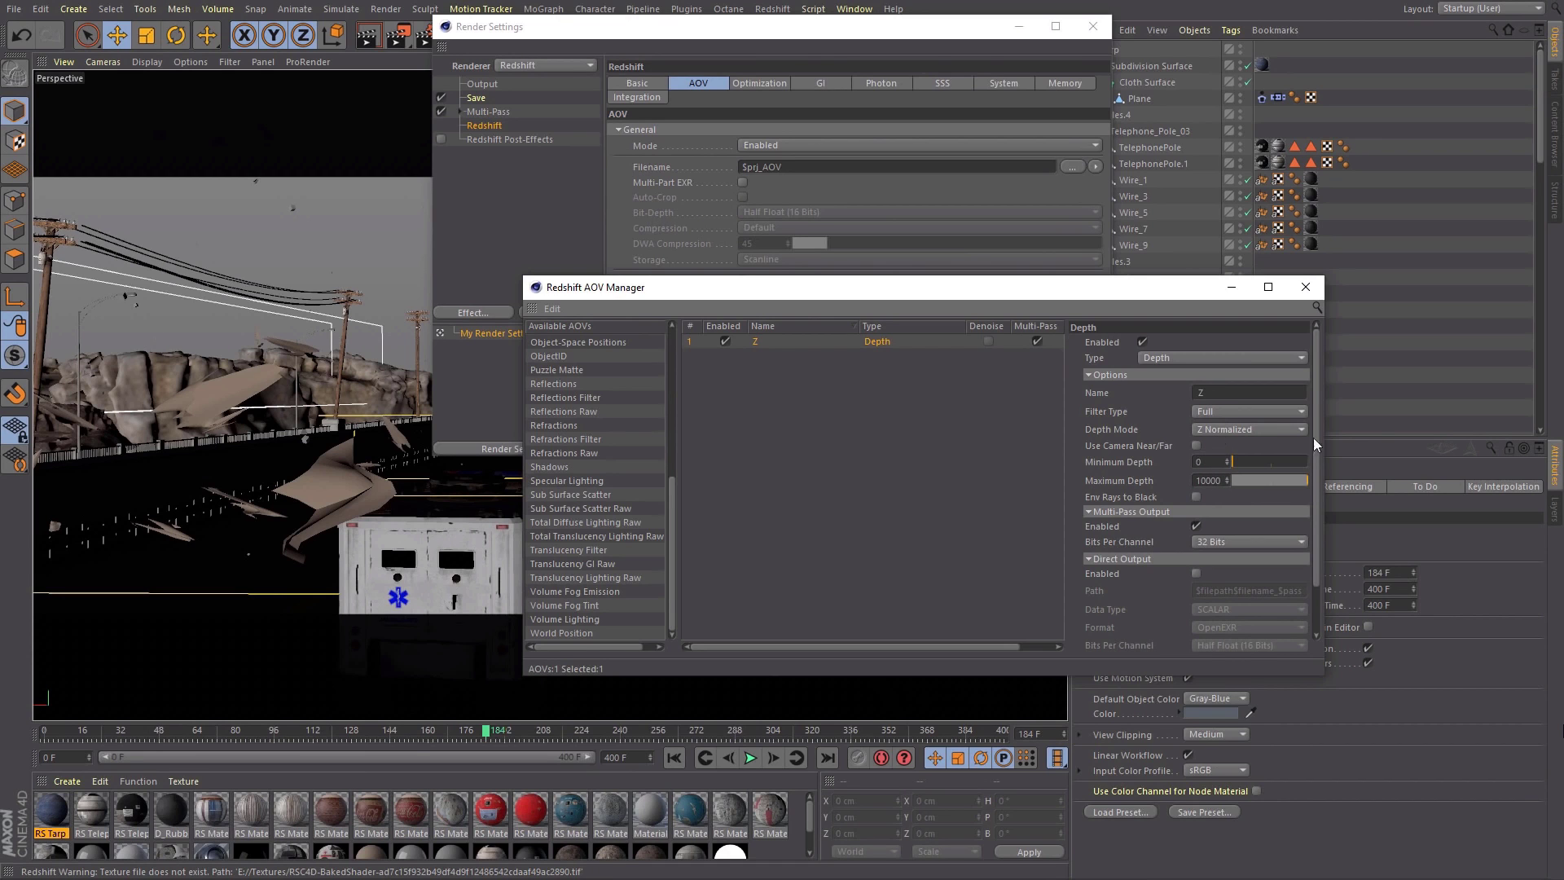
{"action": "left_click", "coordinate": [1315, 296]}
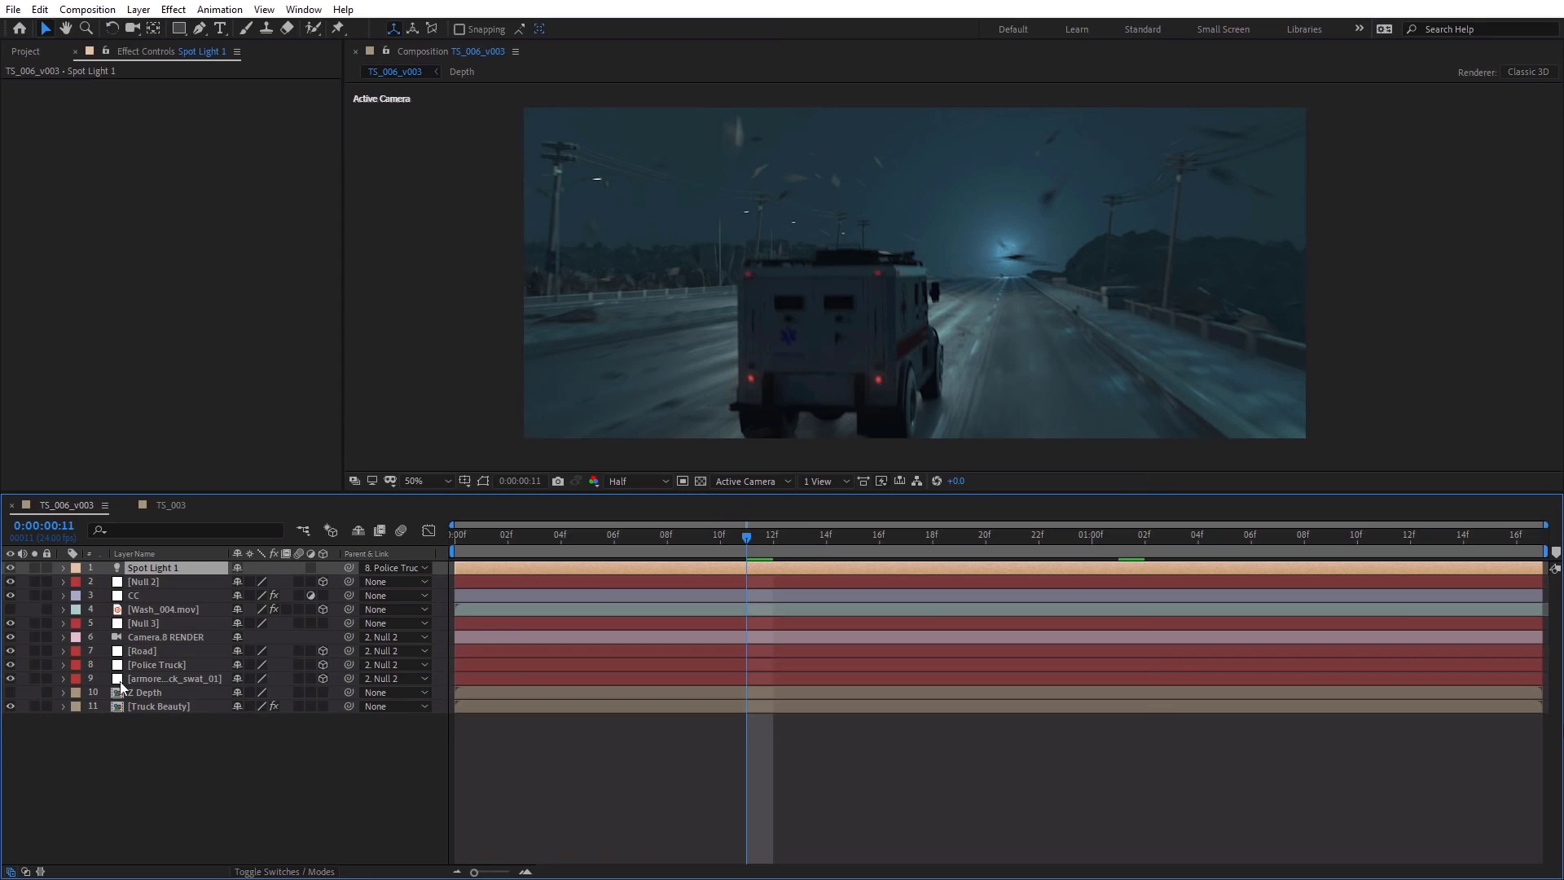
Switch to After Effects, solo the Z Depth layer and examine its depth range with a temporarily raised preview exposure.
{"action": "left_click", "coordinate": [34, 693]}
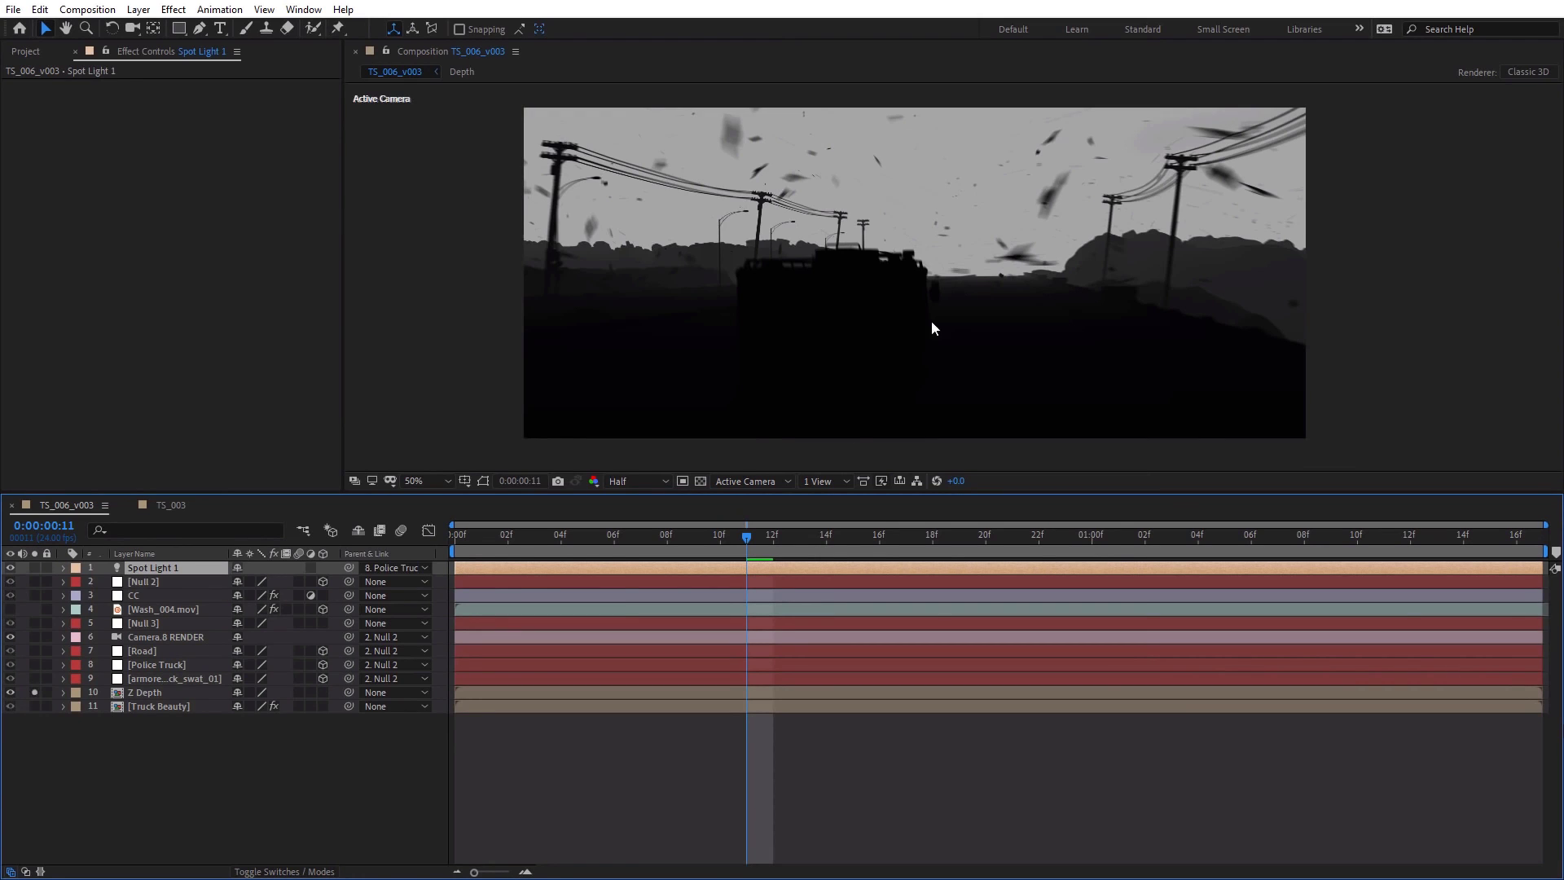
{"action": "mouse_move", "coordinate": [951, 482]}
{"action": "left_mouse_down"}
{"action": "mouse_move", "coordinate": [1017, 480]}
{"action": "mouse_move", "coordinate": [962, 481]}
{"action": "left_mouse_up"}
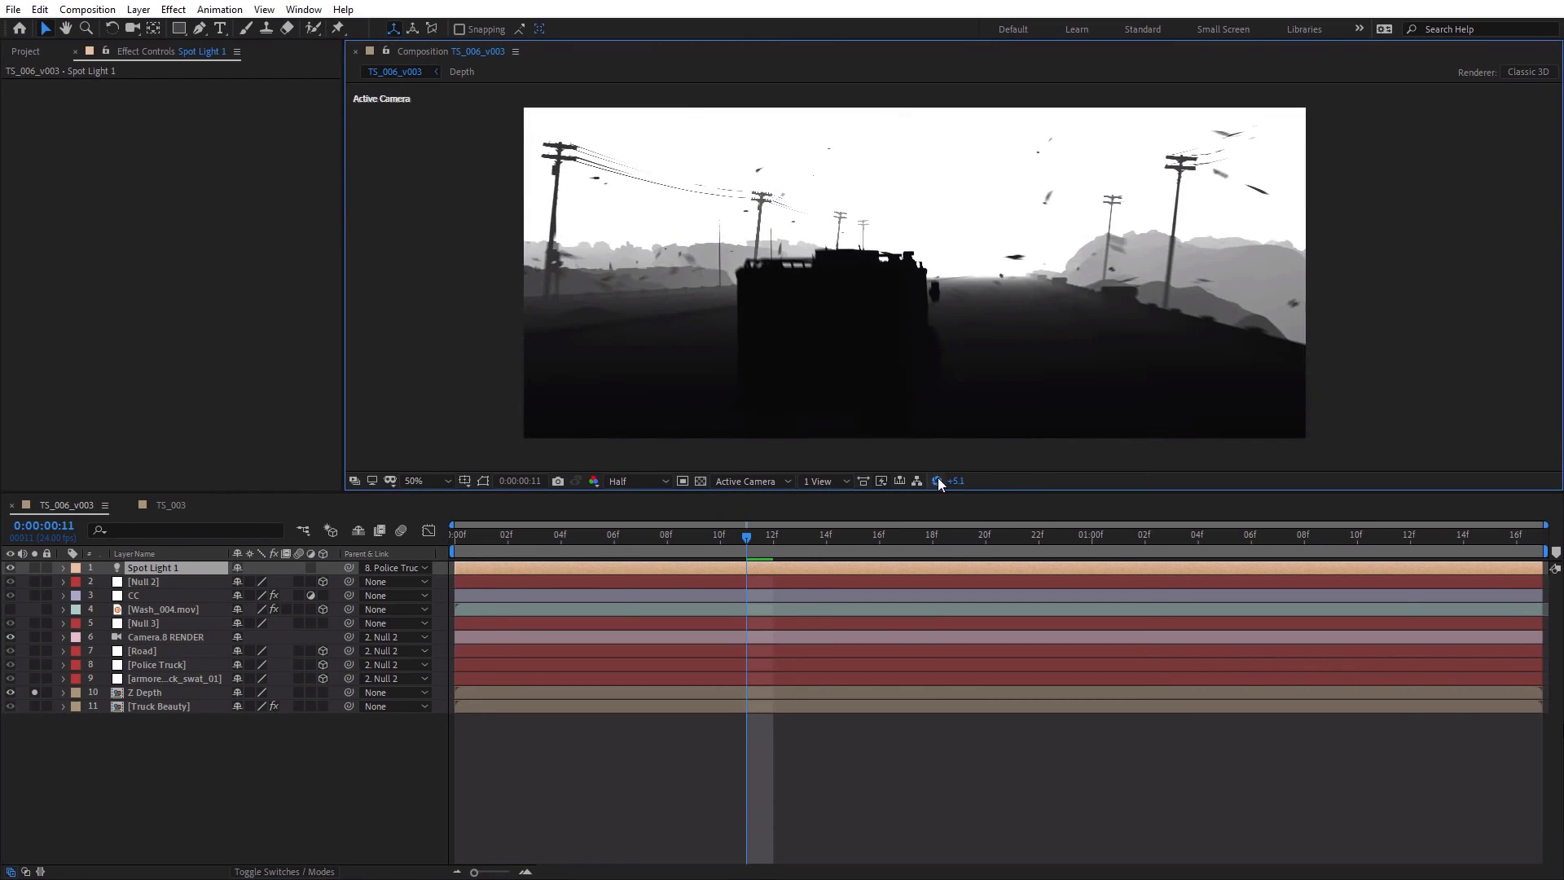
{"action": "left_click", "coordinate": [937, 481]}
{"action": "left_click", "coordinate": [11, 692]}
{"action": "left_click", "coordinate": [169, 706]}
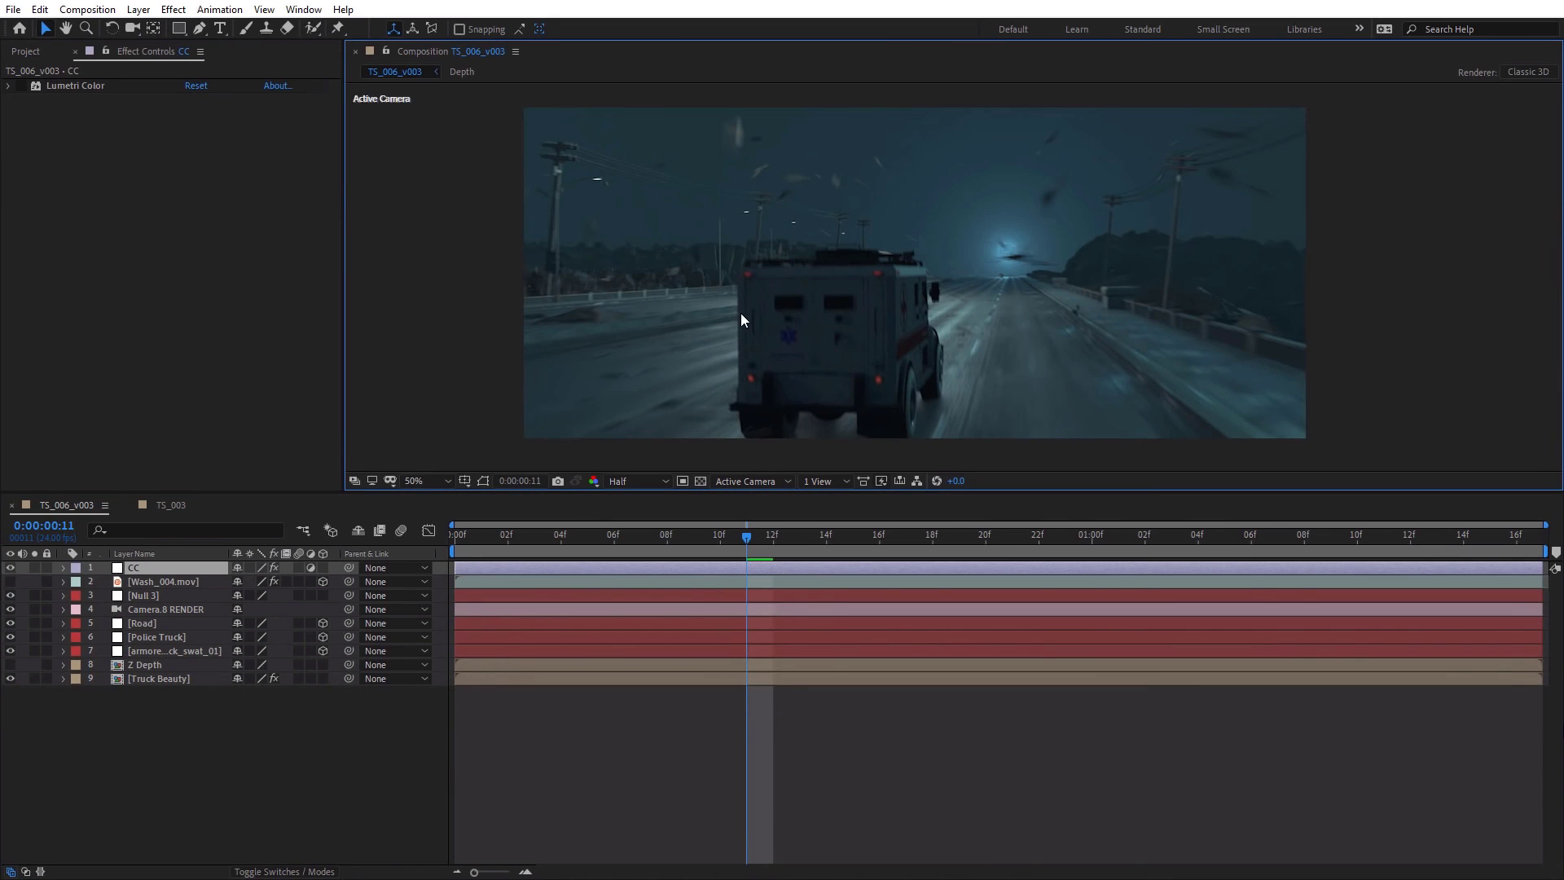
Create a comp-sized solid named Nebula above the CC layer and apply the Nebula 3D effect to it.
{"action": "key", "text": "ctrl+y"}
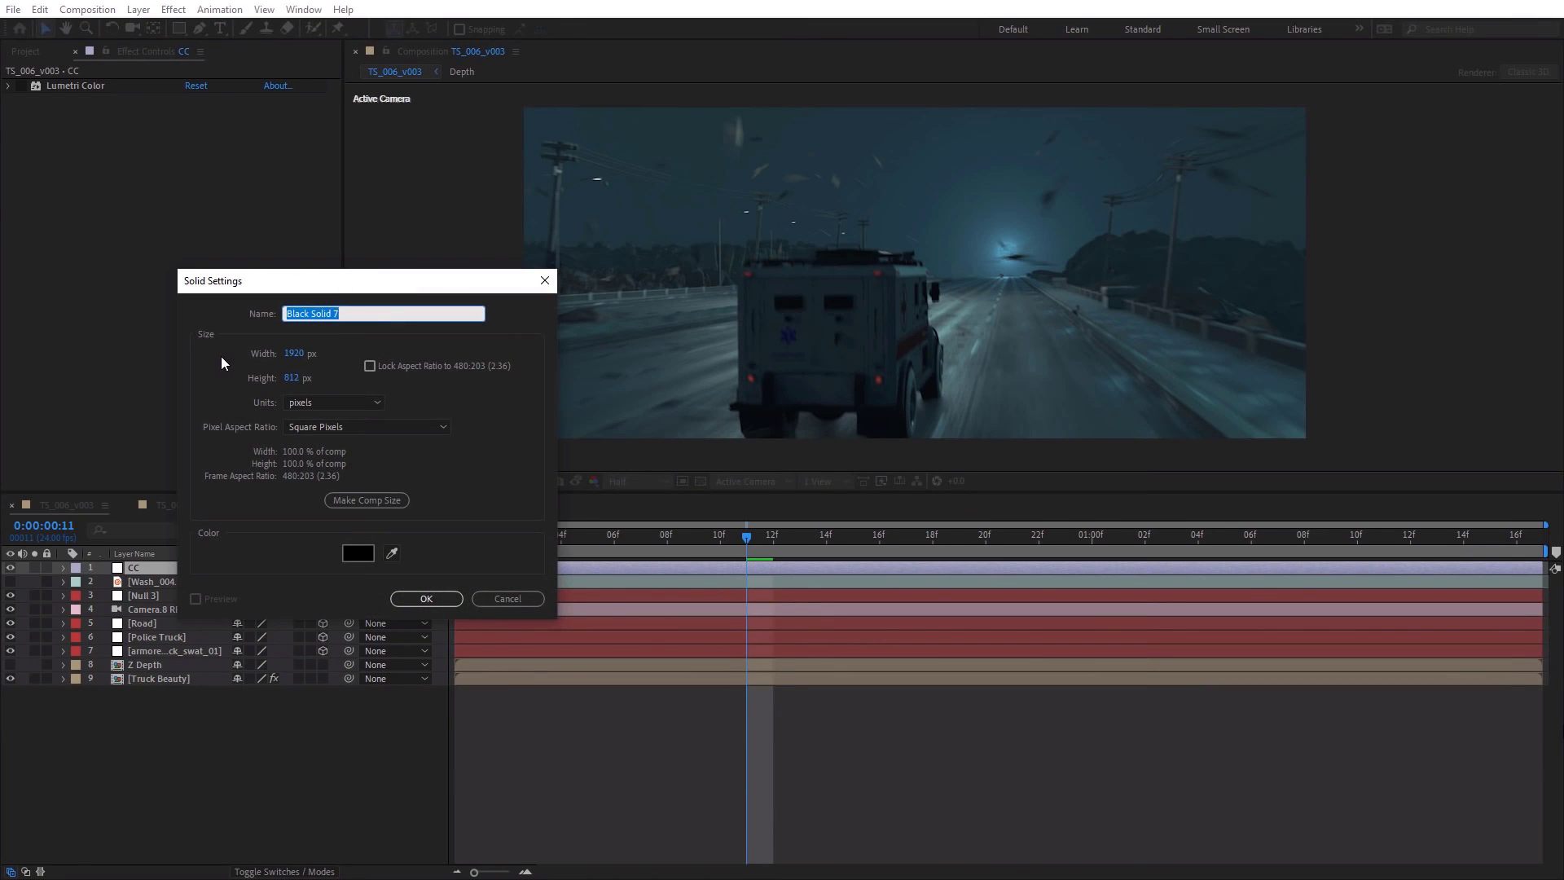
{"action": "type", "text": "Nebula"}
{"action": "key", "text": "Return"}
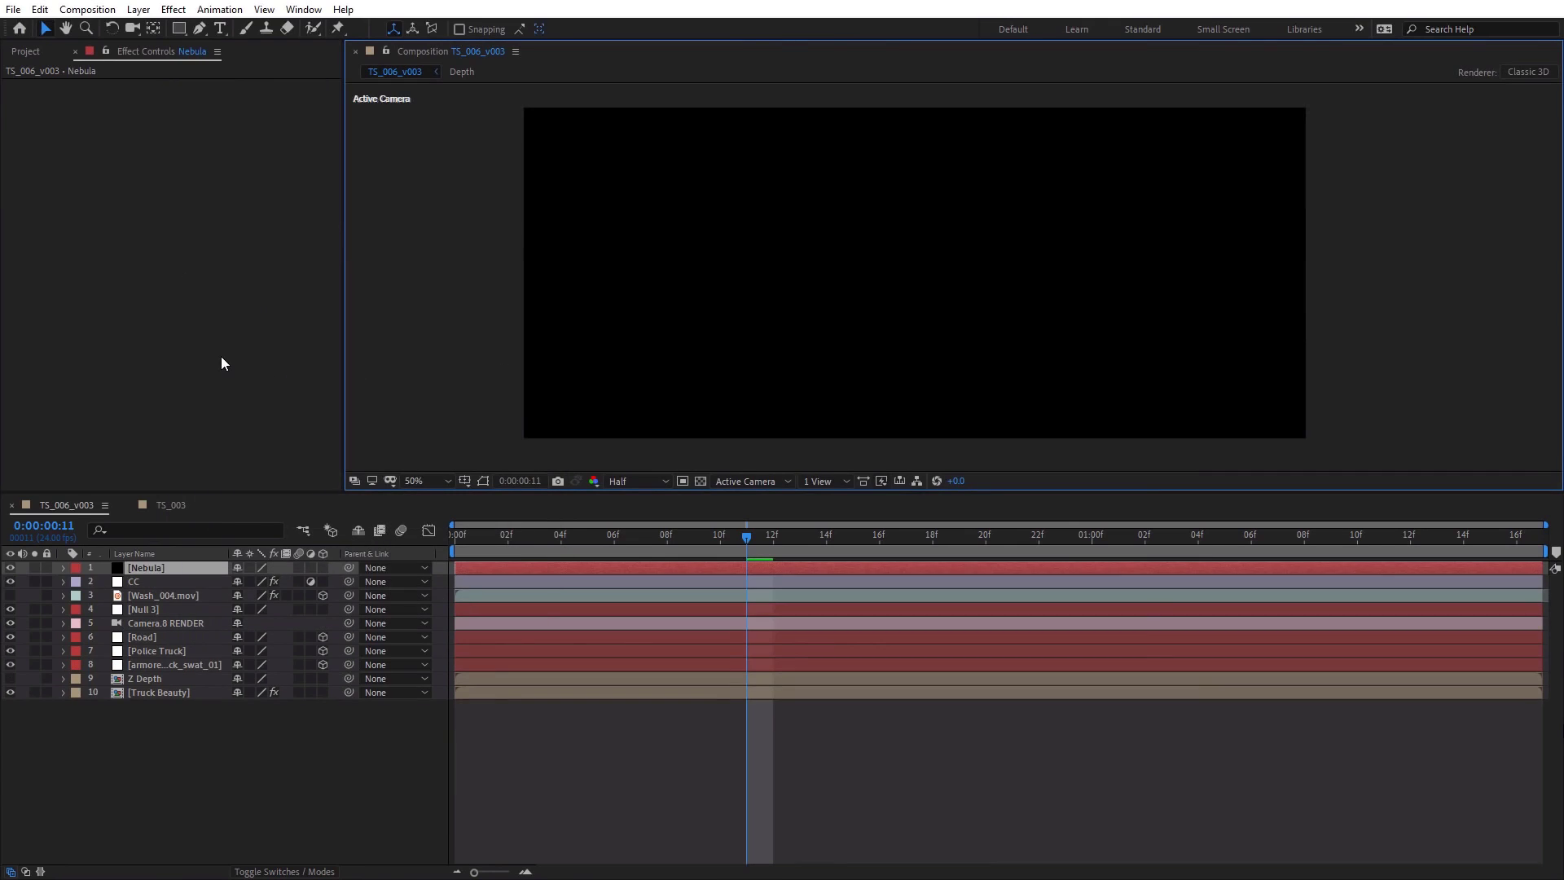
{"action": "key", "text": "ctrl+space"}
{"action": "type", "text": "nebul"}
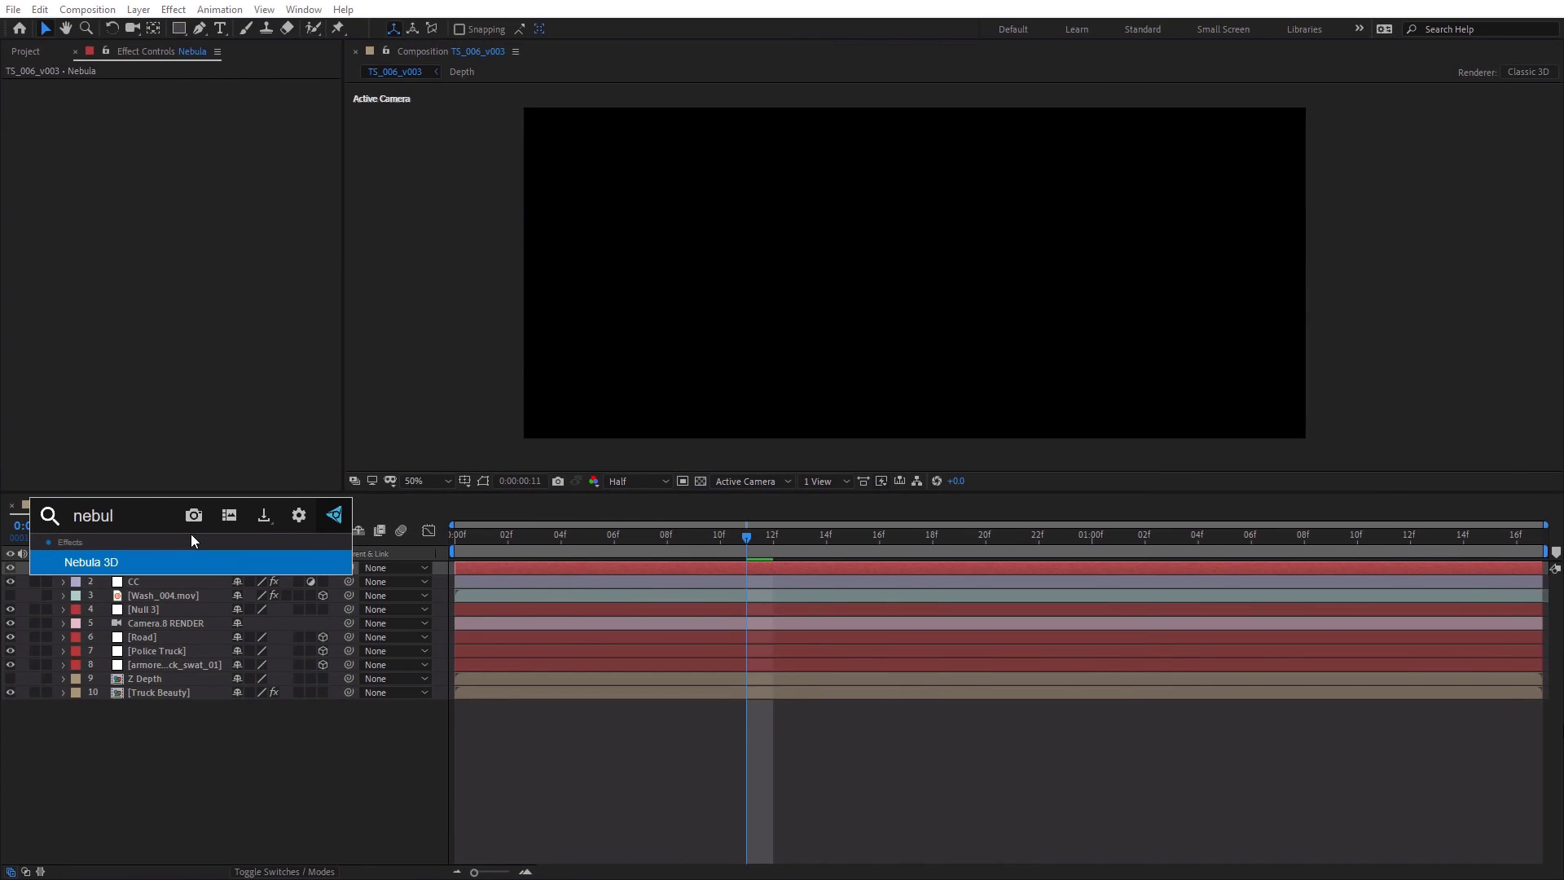
{"action": "key", "text": "Return"}
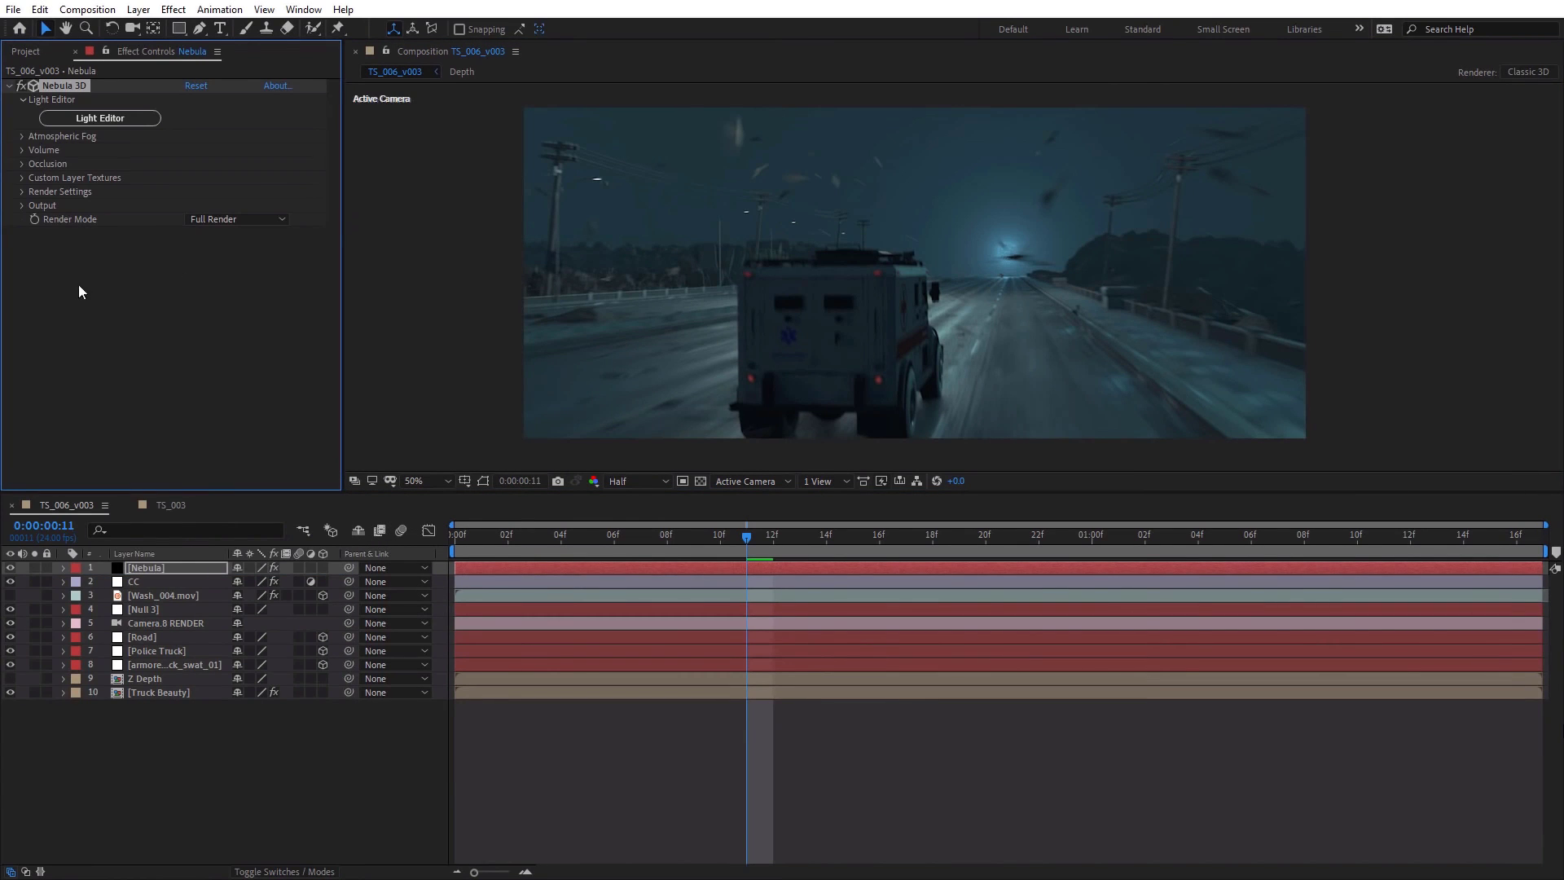
Load the Animated Cloud volume preset through Nebula 3D's Light Editor and close the editor.
{"action": "left_click", "coordinate": [120, 121]}
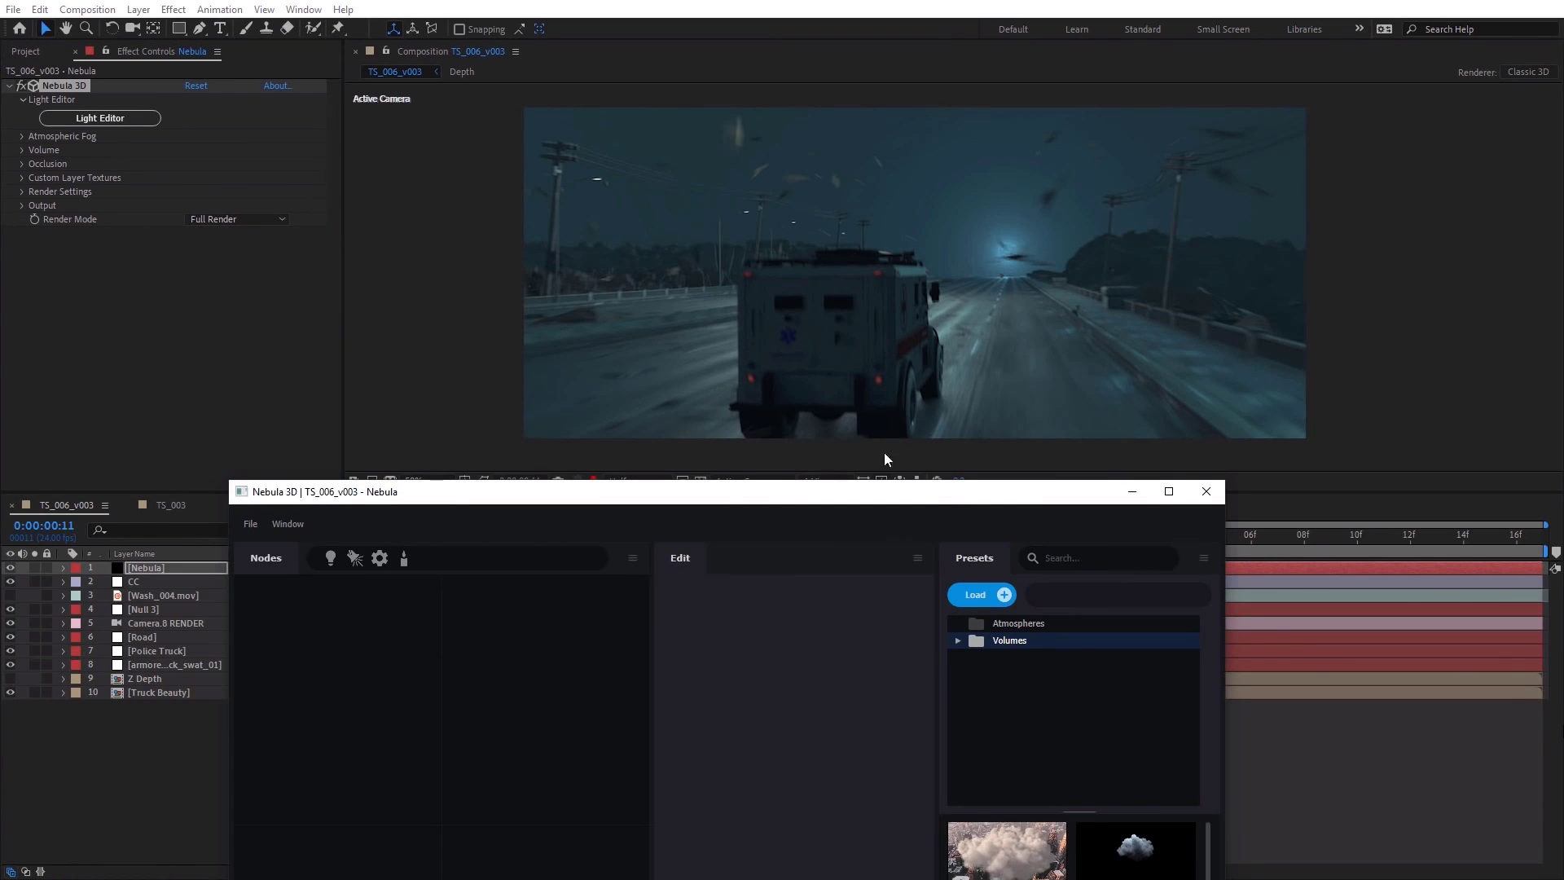
{"action": "left_click_drag", "start_coordinate": [955, 498], "coordinate": [912, 223]}
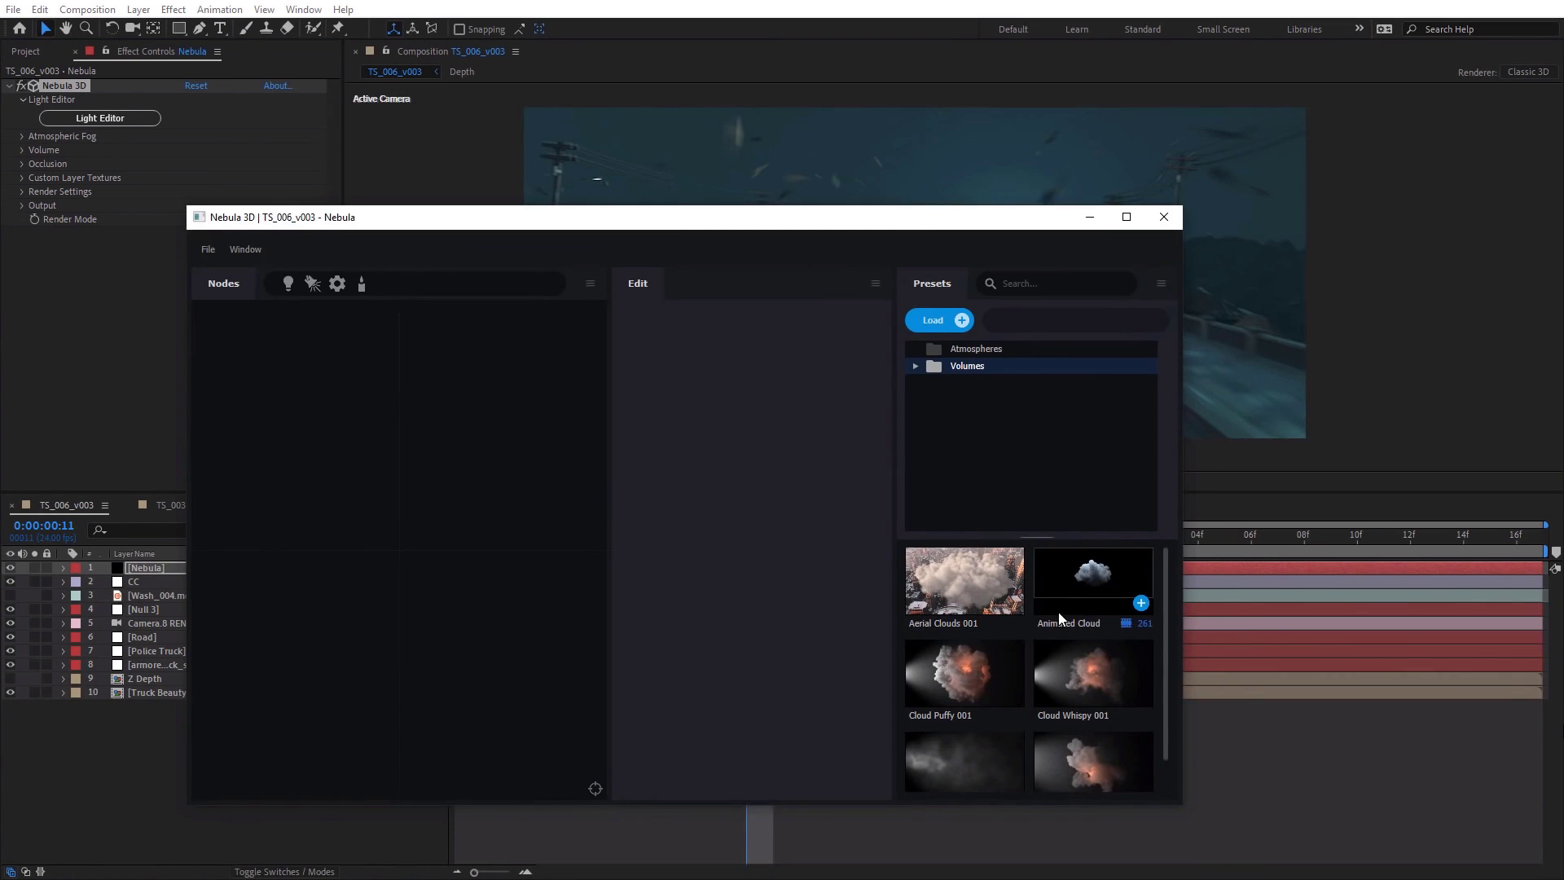
{"action": "left_click", "coordinate": [1141, 605]}
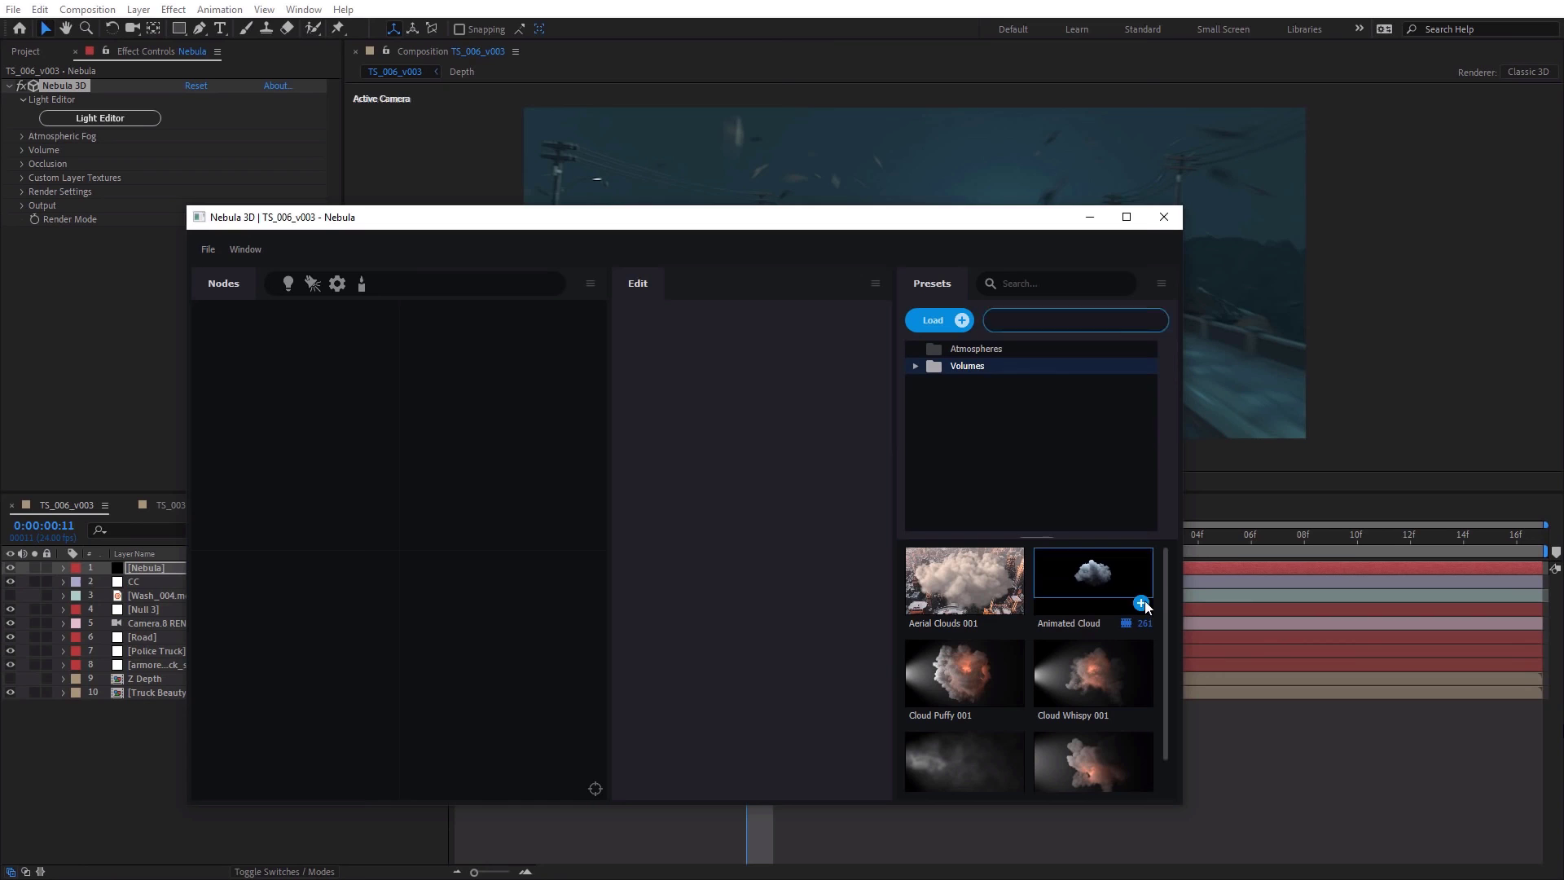
{"action": "left_click", "coordinate": [1163, 216]}
Add a shadow-casting spot light with 100% intensity, a 117° cone angle and a pale blue colour.
{"action": "left_click", "coordinate": [138, 9]}
{"action": "mouse_move", "coordinate": [369, 33]}
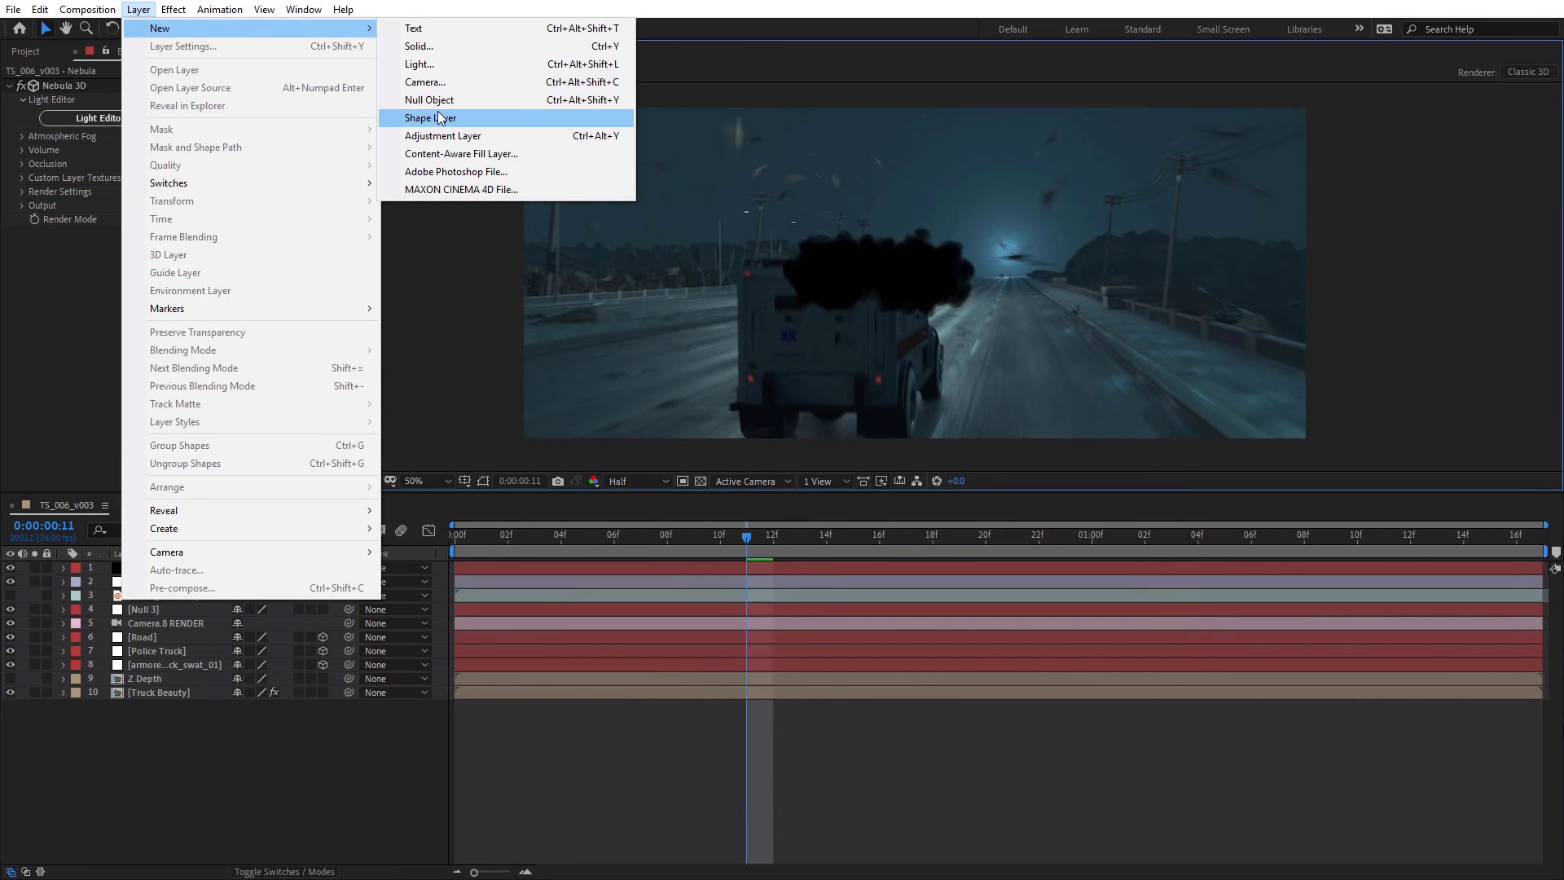
{"action": "left_click", "coordinate": [423, 64]}
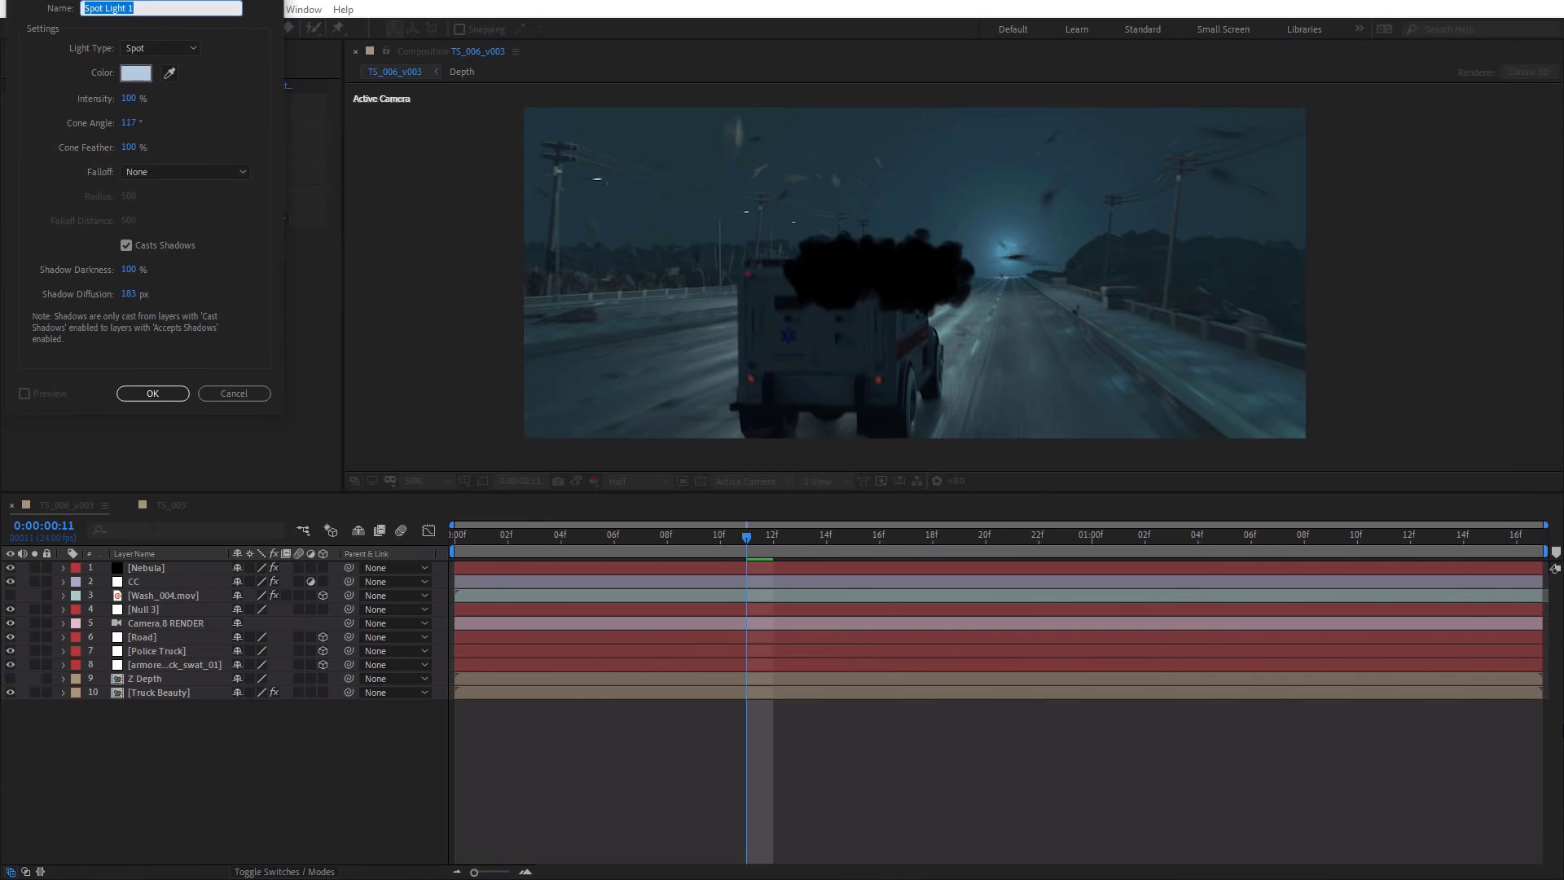
{"action": "left_click", "coordinate": [358, 573]}
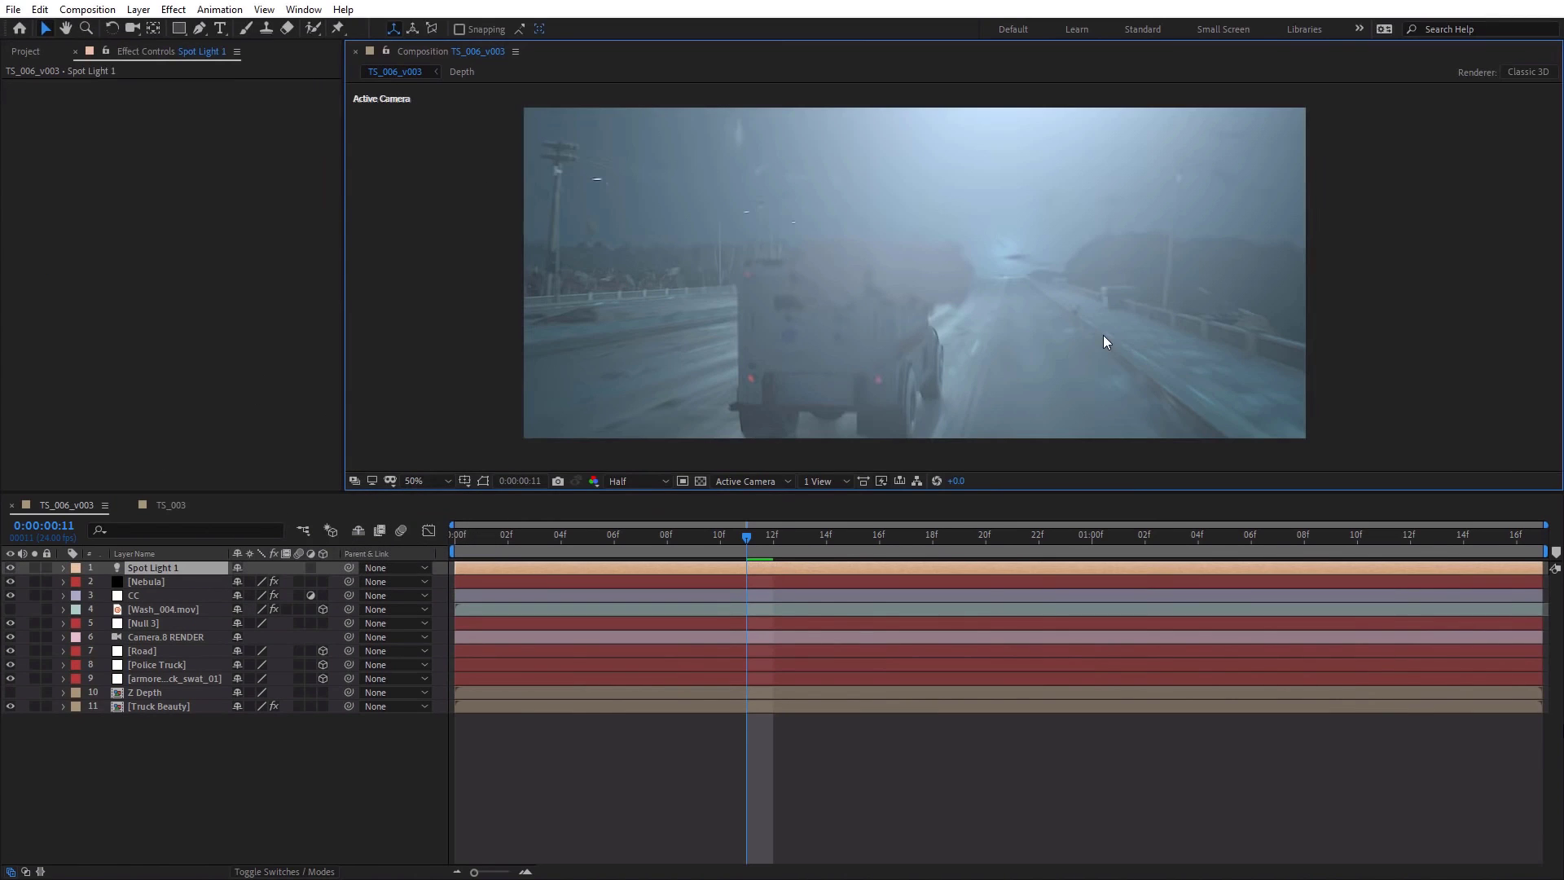
Add a two-node camera with the 35mm preset for viewing the cloud from different angles.
{"action": "key", "text": "ctrl+alt+shift+c"}
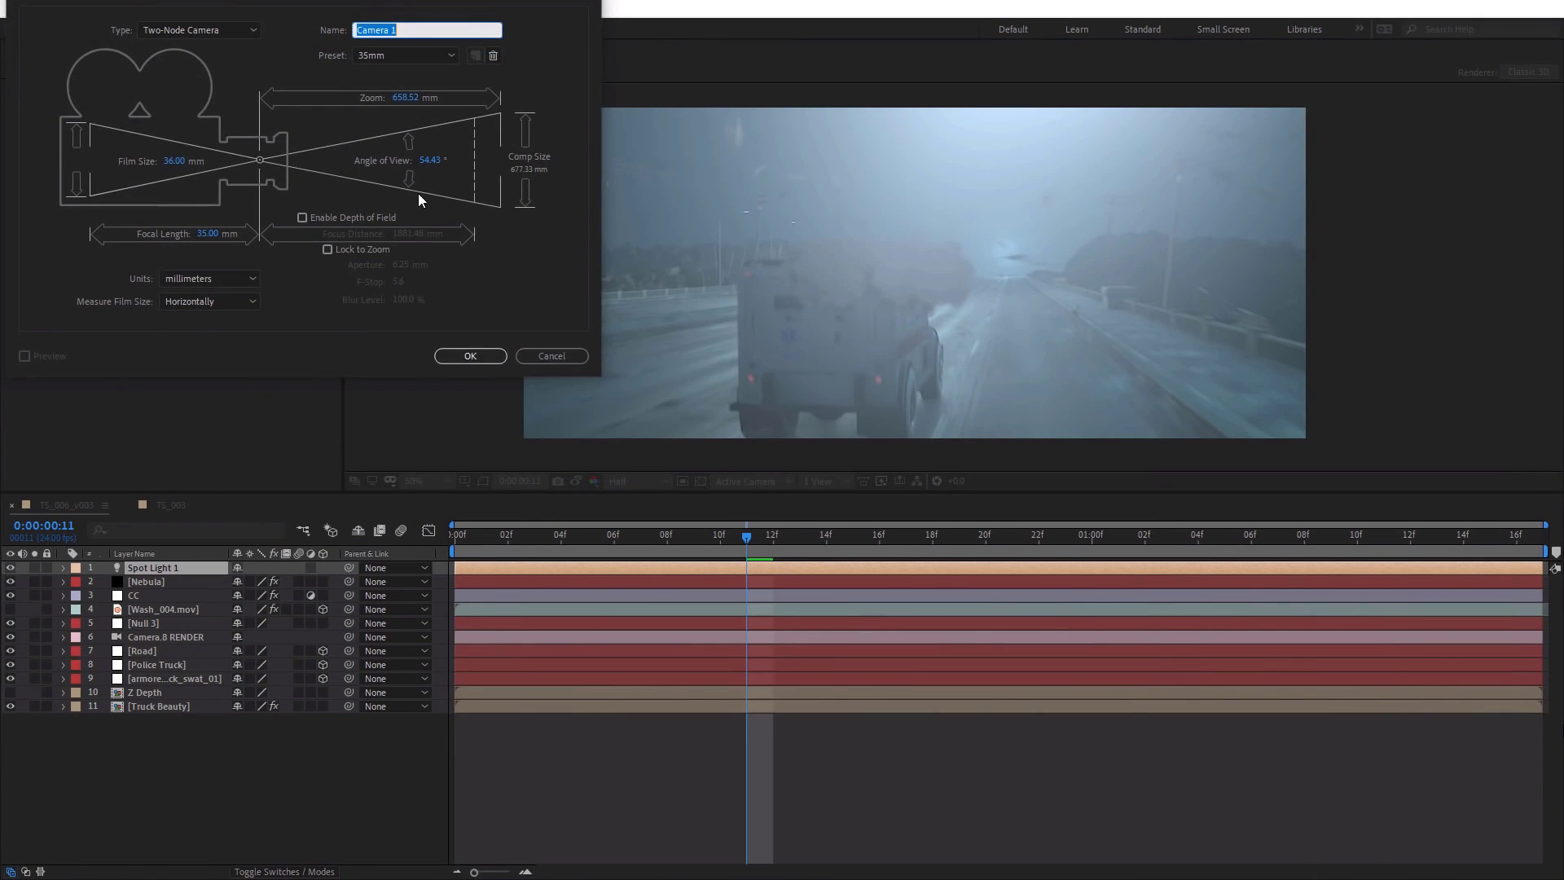
{"action": "key", "text": "Return"}
{"action": "key", "text": "c"}
{"action": "left_click_drag", "start_coordinate": [839, 307], "coordinate": [925, 394]}
{"action": "left_click_drag", "start_coordinate": [824, 536], "coordinate": [747, 544]}
{"action": "left_click_drag", "start_coordinate": [774, 342], "coordinate": [971, 297]}
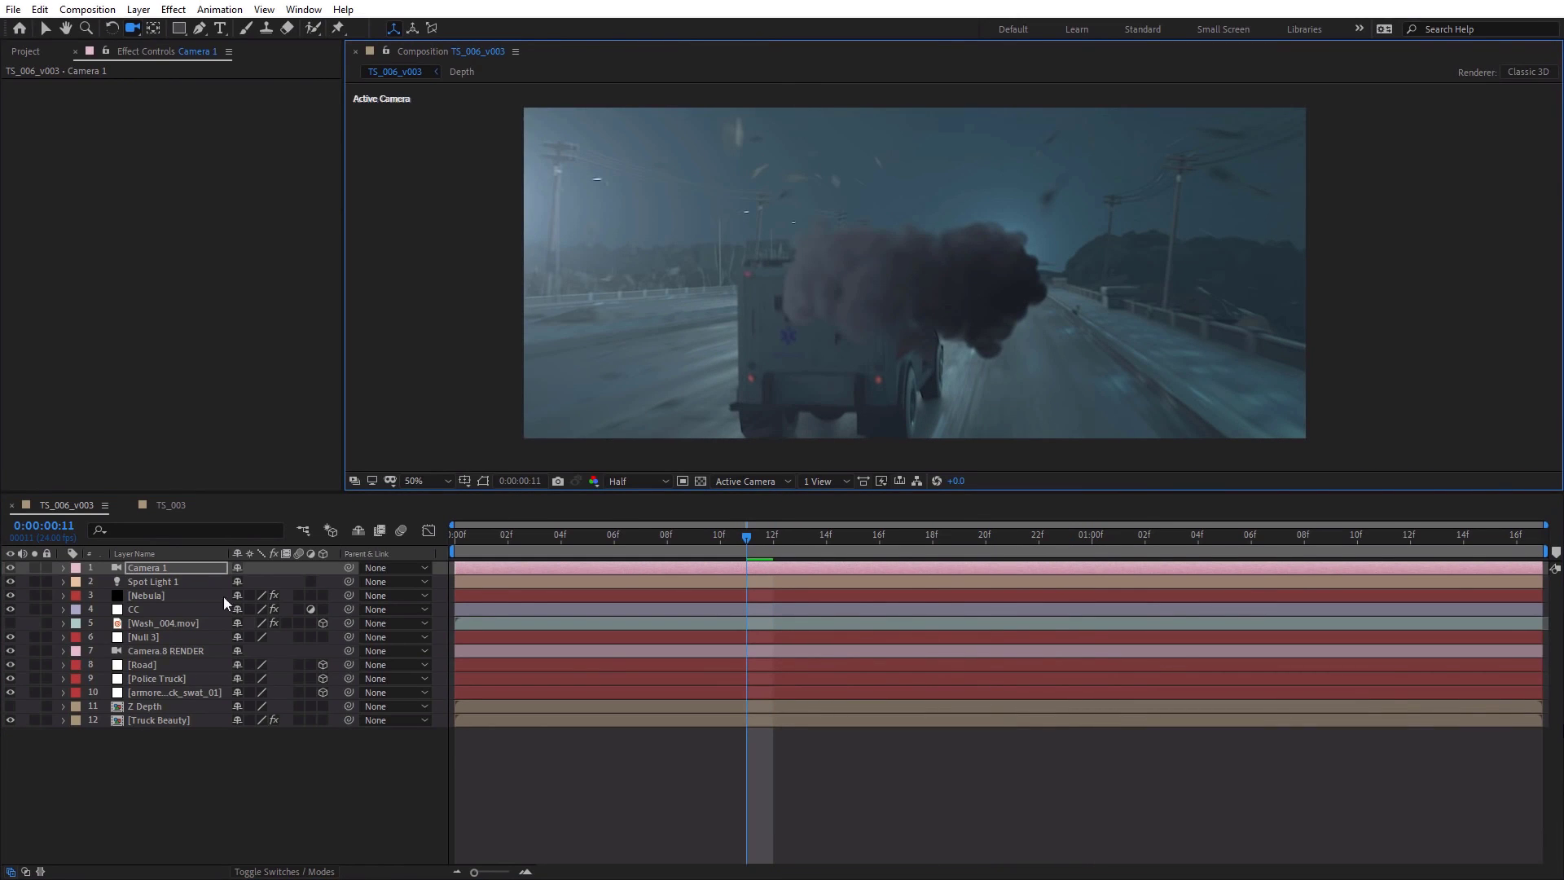
Disable the atmospheric fog of the Nebula 3D effect on the Nebula layer.
{"action": "left_click", "coordinate": [155, 595]}
{"action": "left_click", "coordinate": [23, 136]}
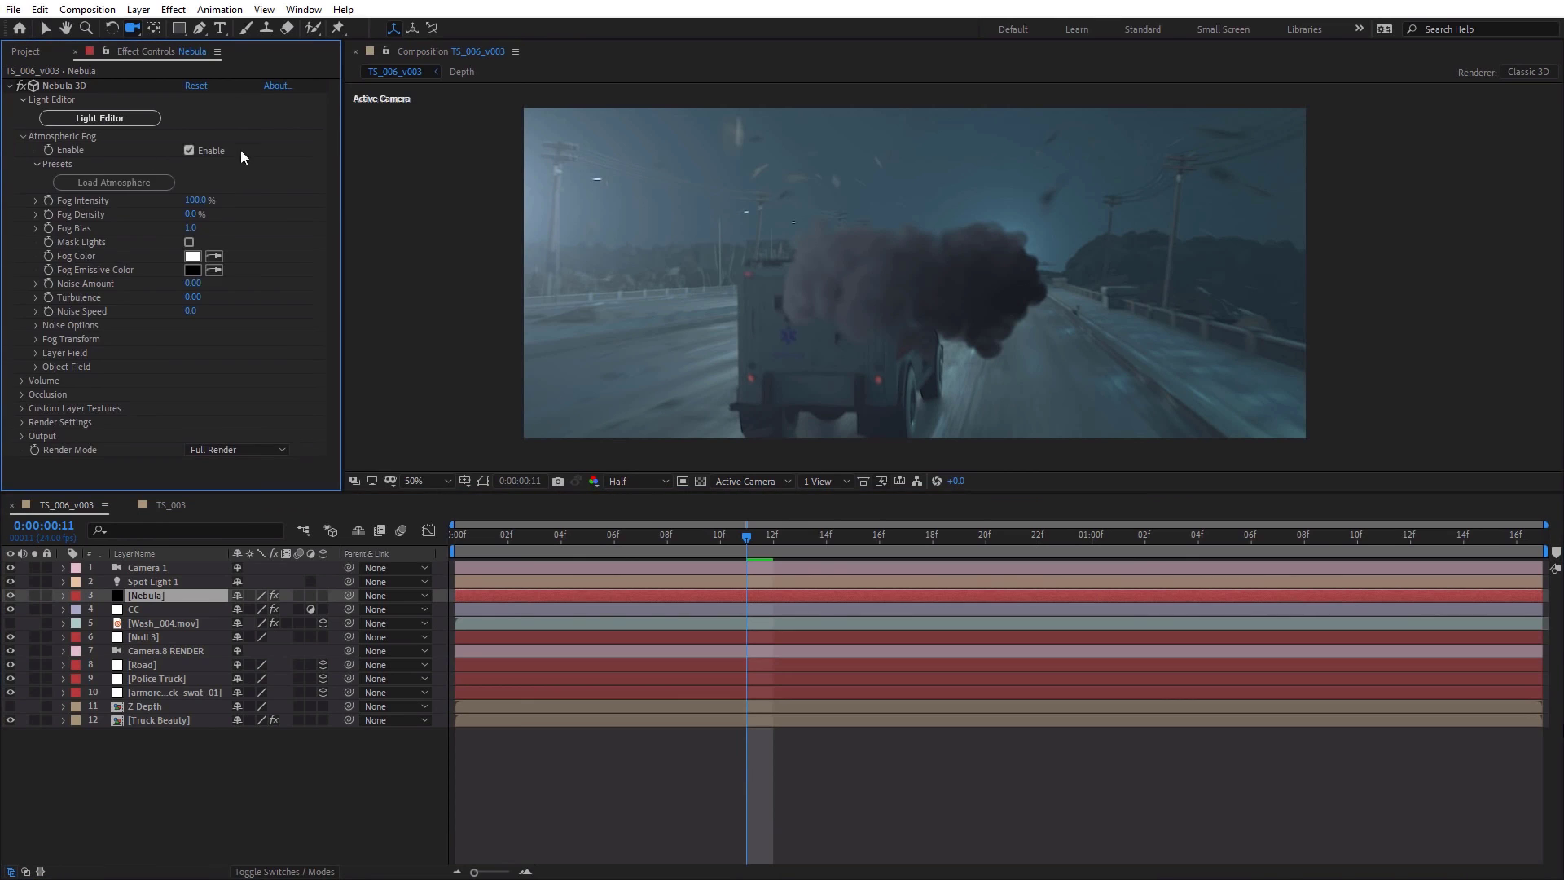
{"action": "left_click", "coordinate": [189, 150]}
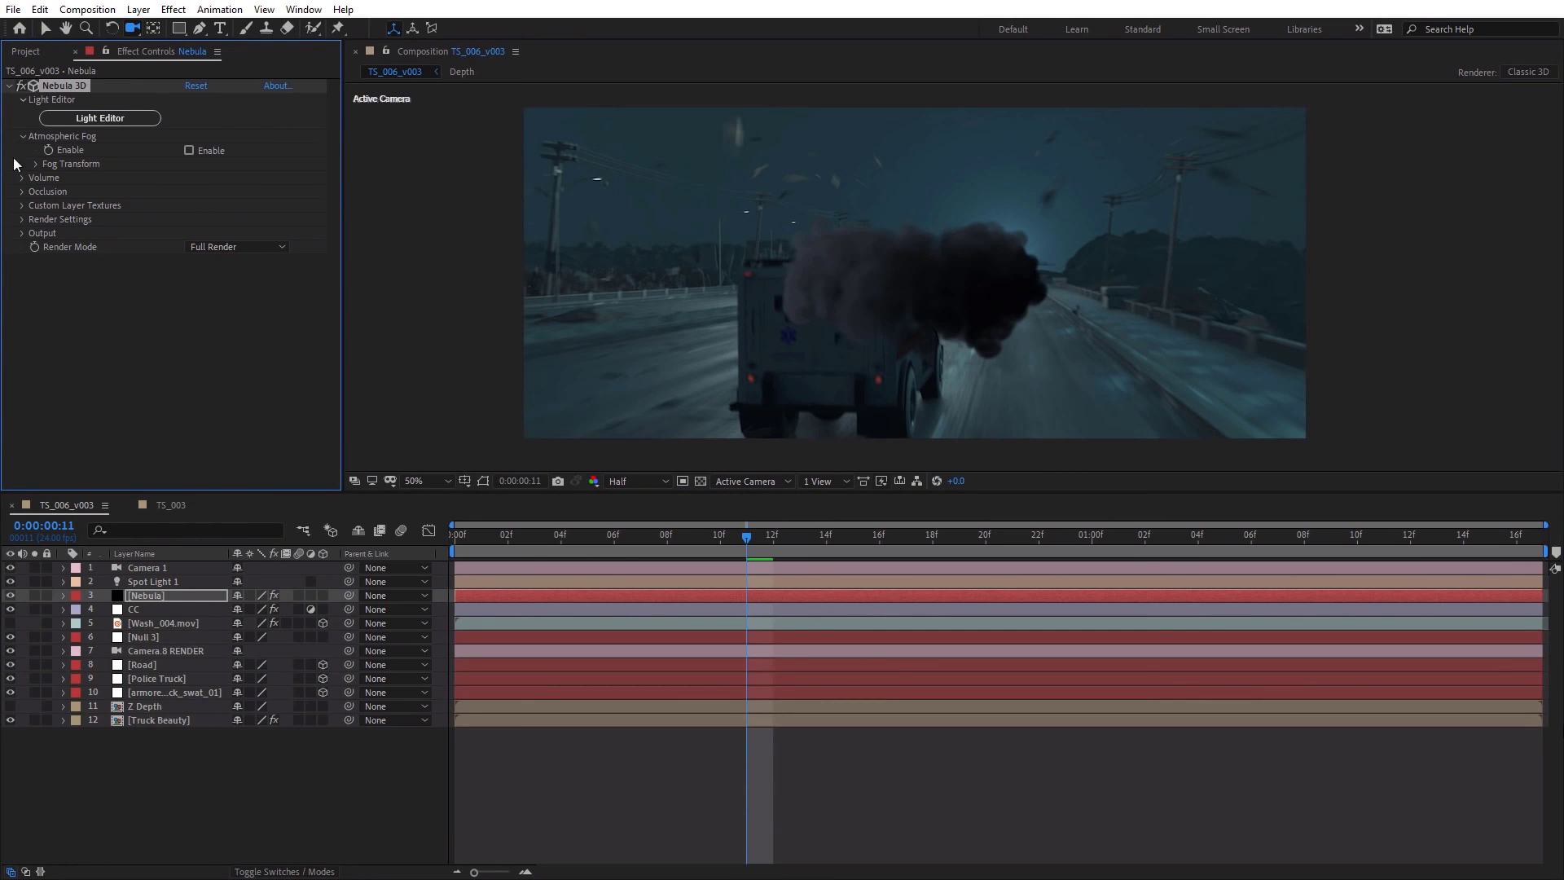
Set the Nebula 3D volume's density to 0.75 and its falloff to 2.00.
{"action": "left_click", "coordinate": [22, 178]}
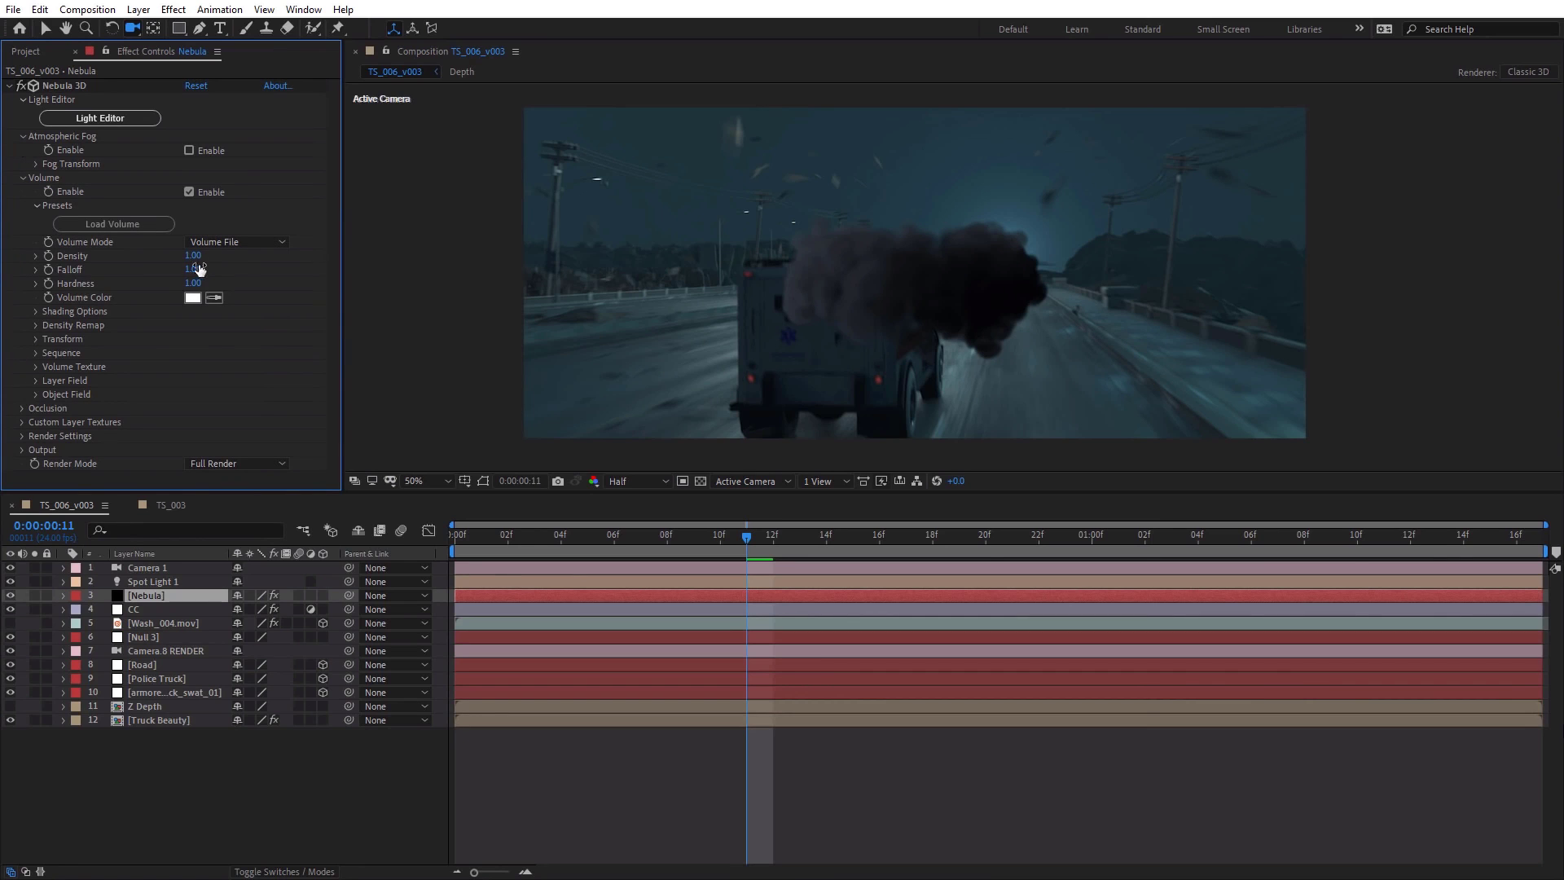
{"action": "mouse_move", "coordinate": [193, 258]}
{"action": "left_mouse_down"}
{"action": "mouse_move", "coordinate": [246, 258]}
{"action": "mouse_move", "coordinate": [181, 265]}
{"action": "left_mouse_up"}
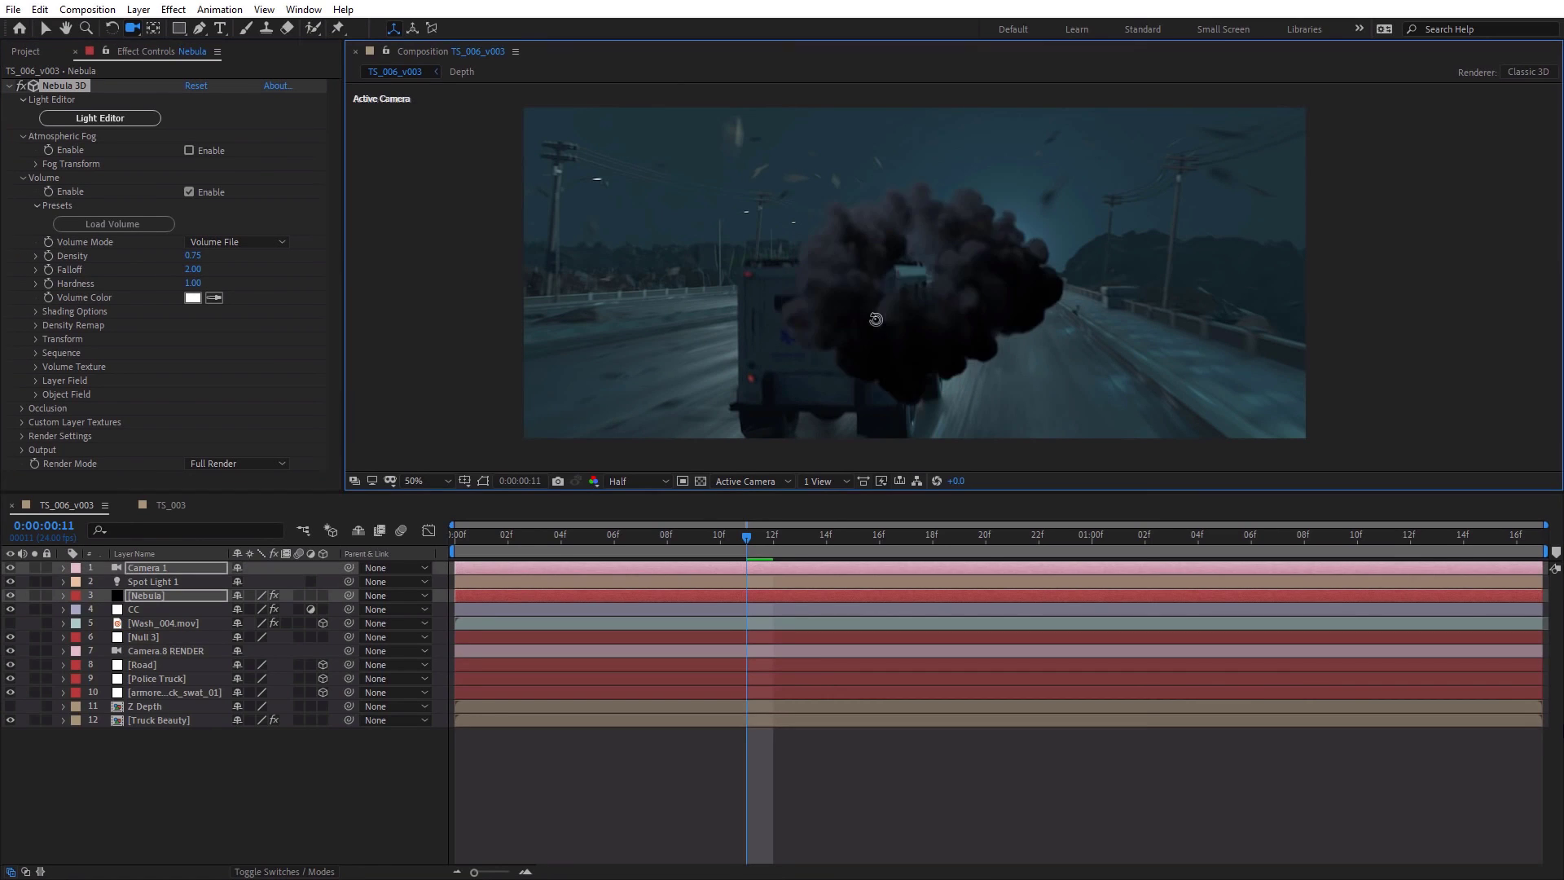
{"action": "left_click_drag", "start_coordinate": [876, 317], "coordinate": [1102, 273]}
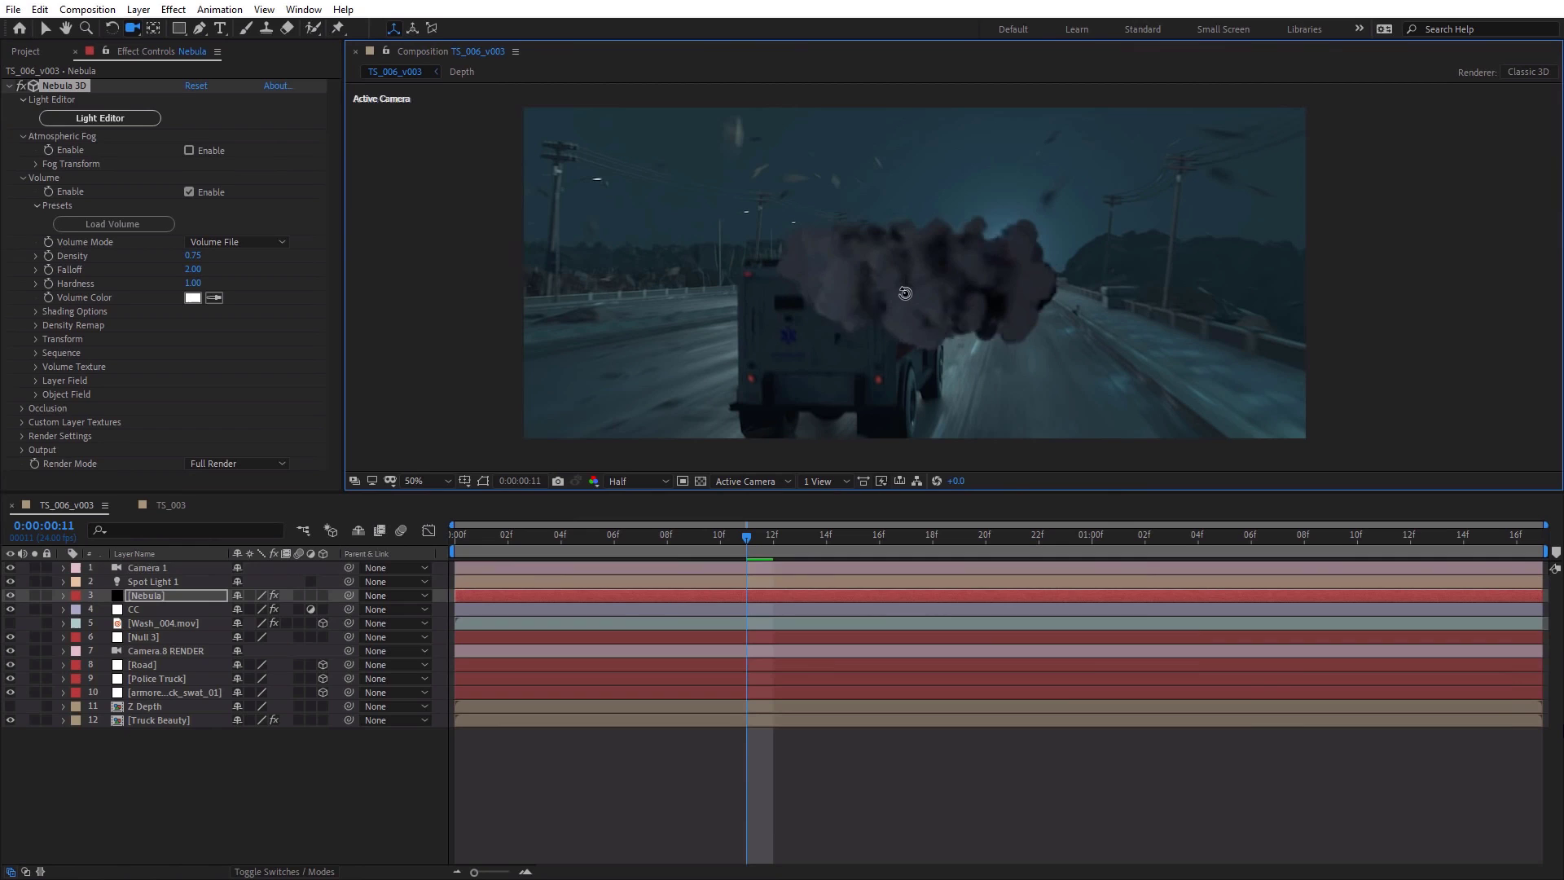
Raise the intensity of Spot Light 1 to 191%.
{"action": "left_click", "coordinate": [155, 581]}
{"action": "key", "text": "t"}
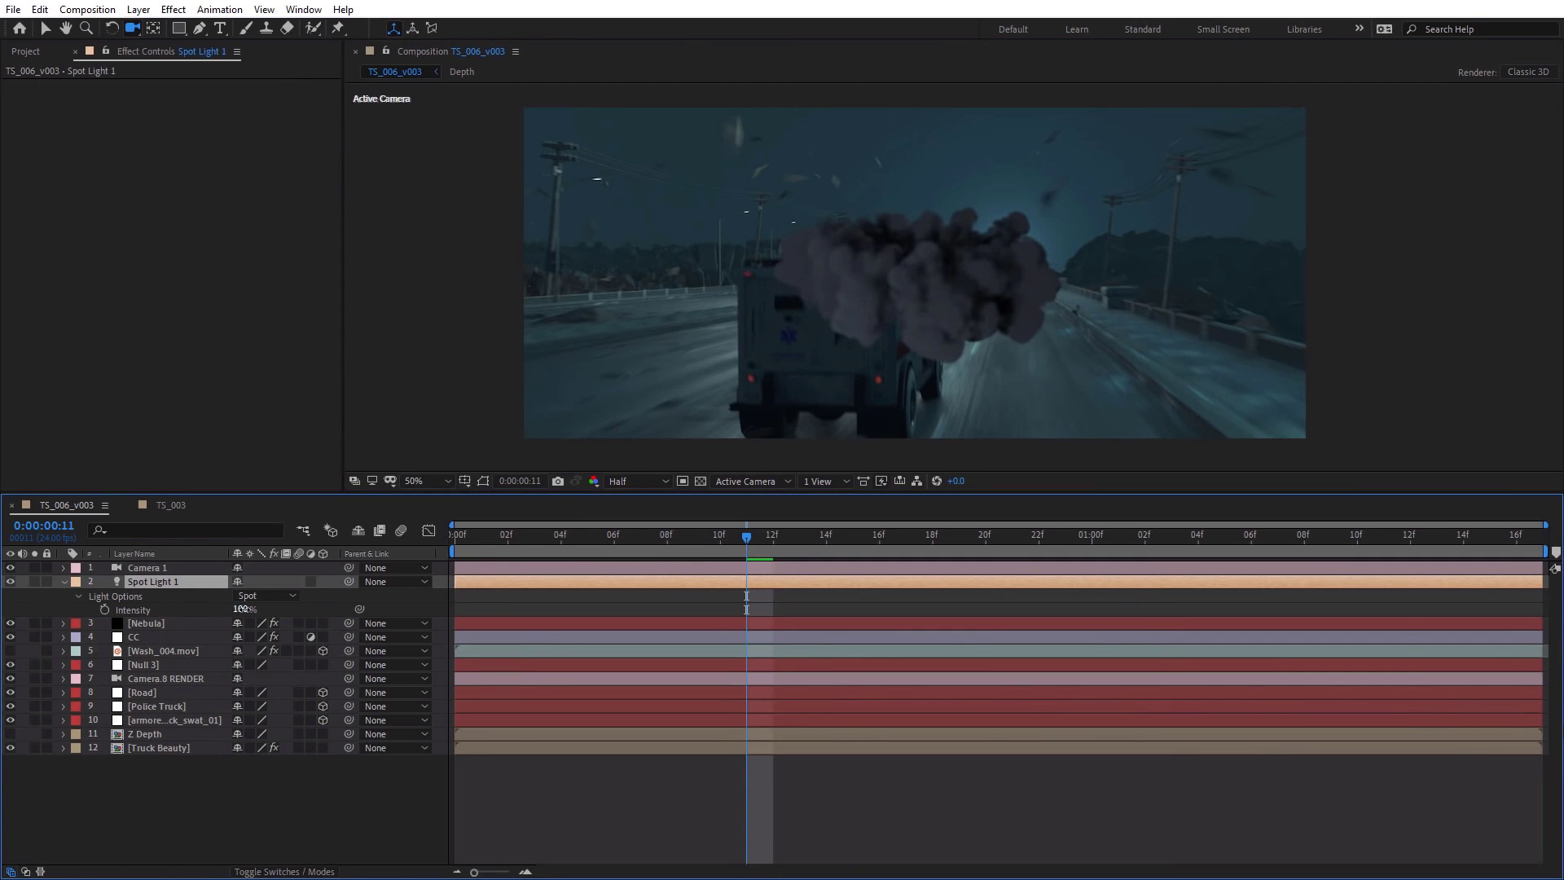
{"action": "left_click_drag", "start_coordinate": [242, 610], "coordinate": [550, 519]}
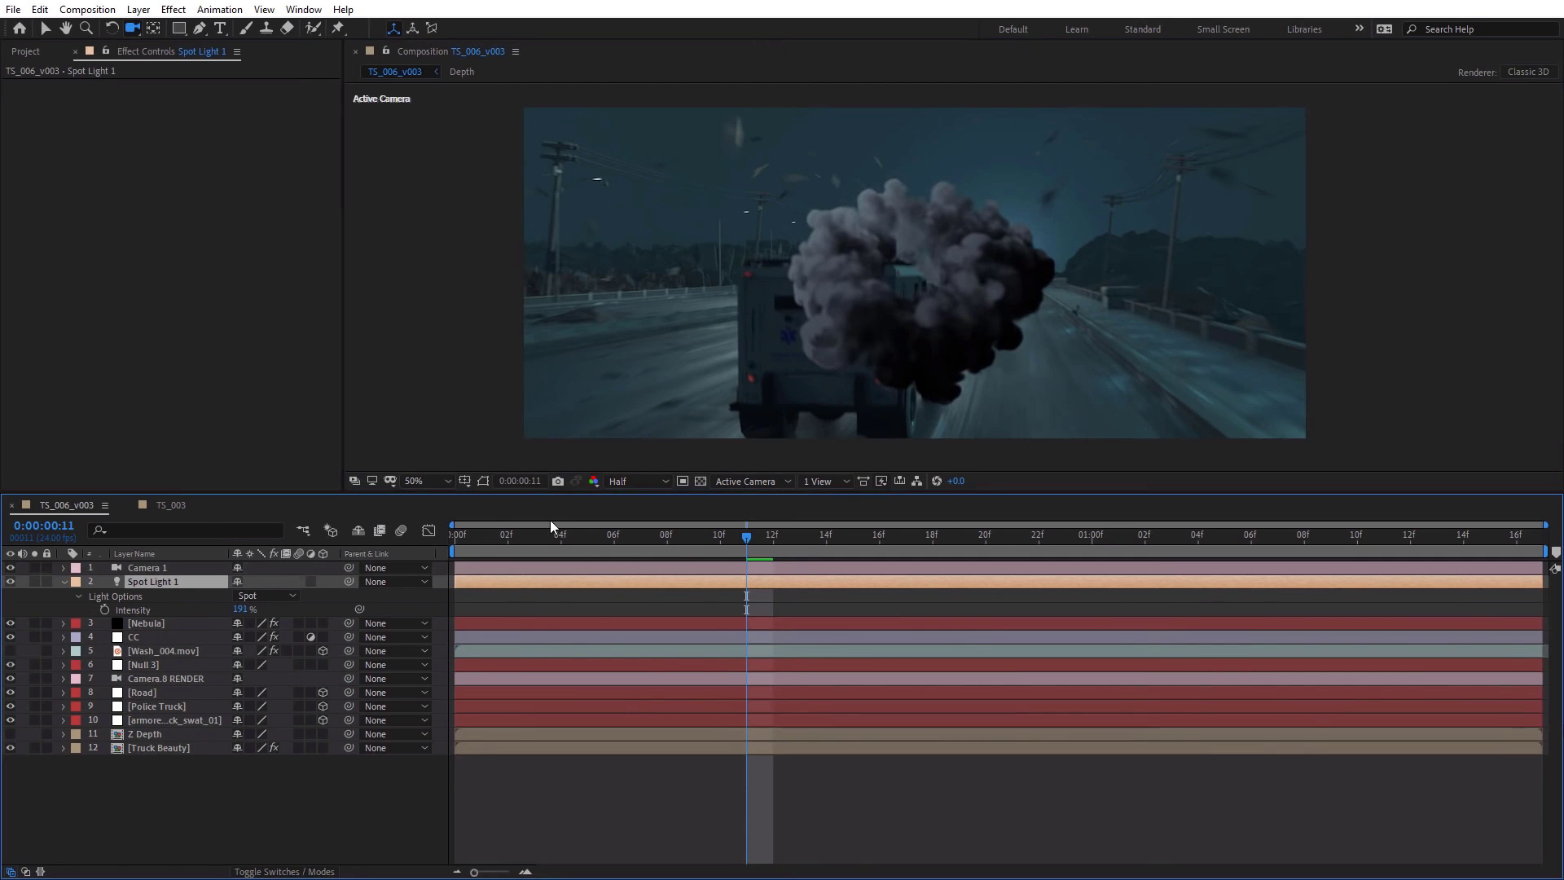
Add a shadow-casting point light with a saturated blue colour and 100% intensity.
{"action": "key", "text": "ctrl+alt+shift+l"}
{"action": "left_click", "coordinate": [359, 226]}
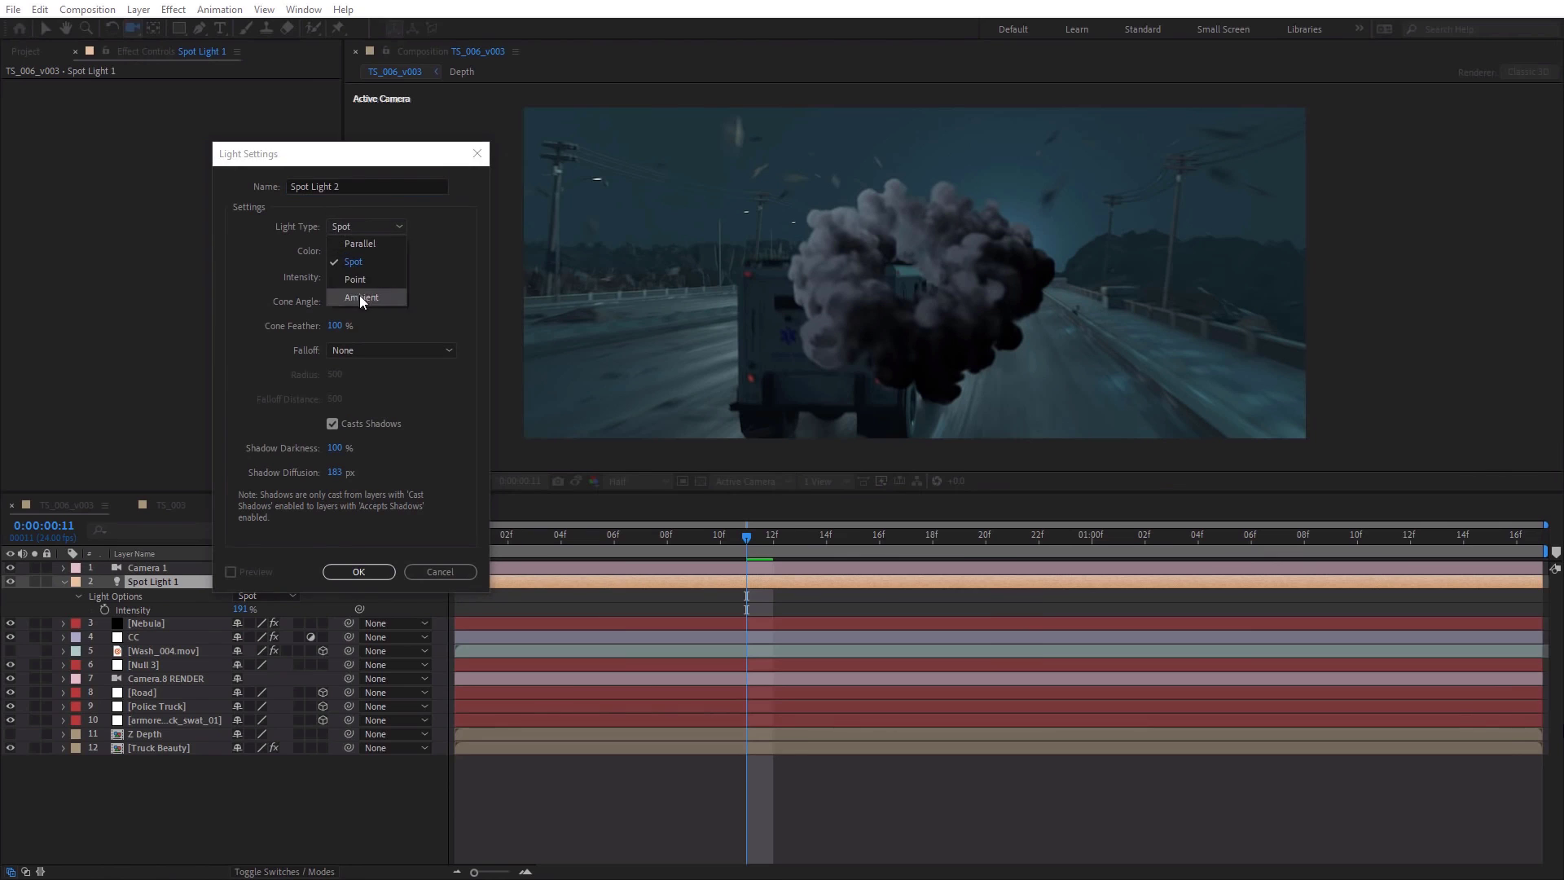
{"action": "left_click", "coordinate": [356, 279]}
{"action": "left_click", "coordinate": [341, 251]}
{"action": "left_click_drag", "start_coordinate": [181, 41], "coordinate": [186, 9]}
{"action": "left_click", "coordinate": [377, 7]}
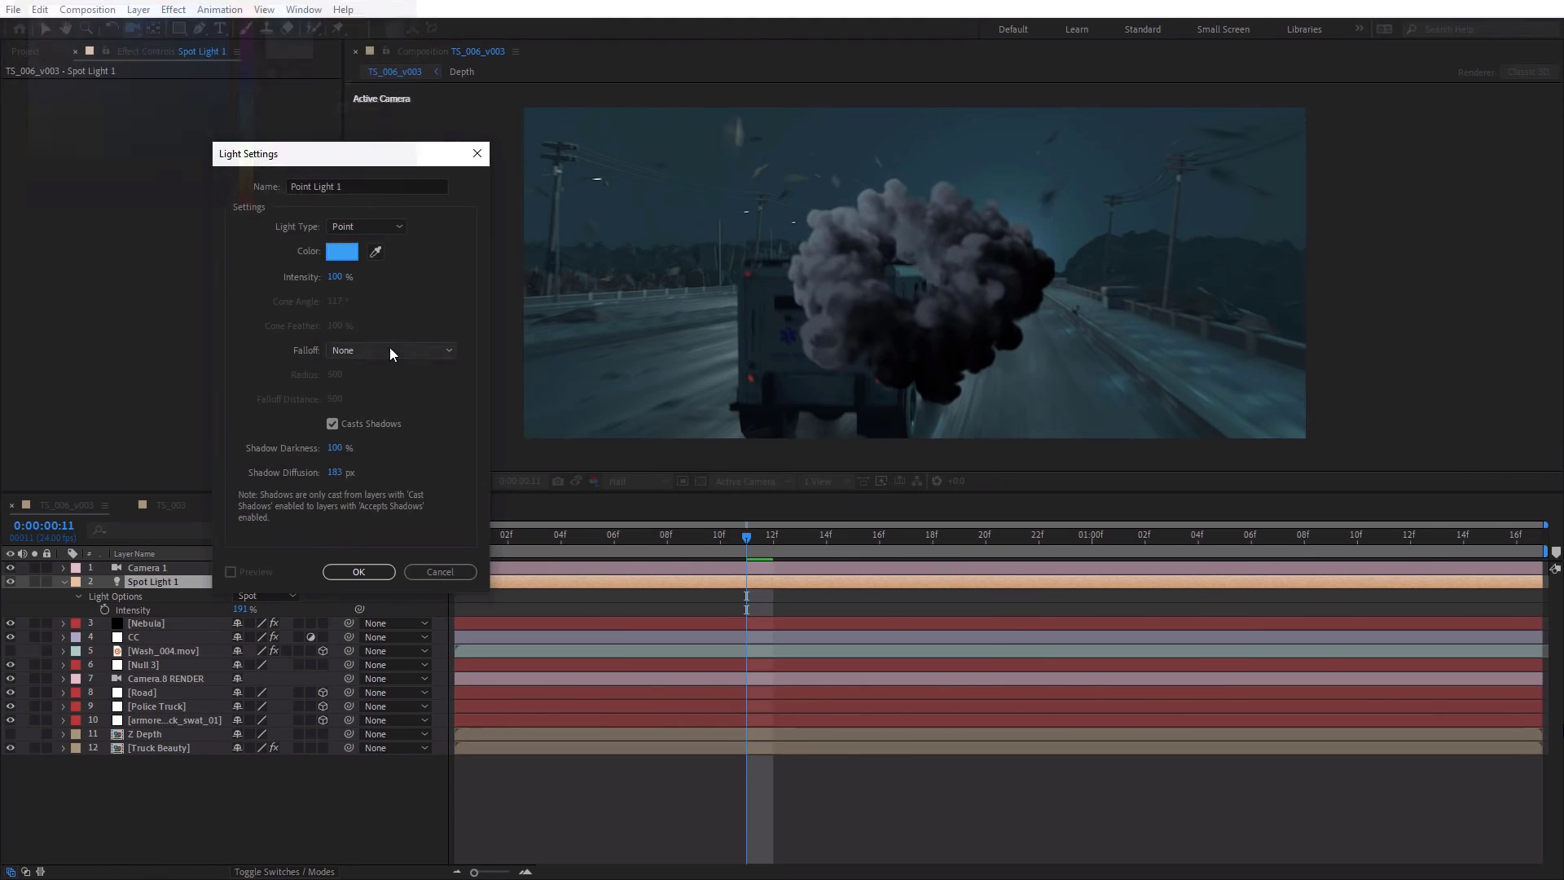
{"action": "key", "text": "Return"}
Set the position of Point Light 1 to 960, 540, 0.
{"action": "key", "text": "p"}
{"action": "left_click", "coordinate": [245, 594]}
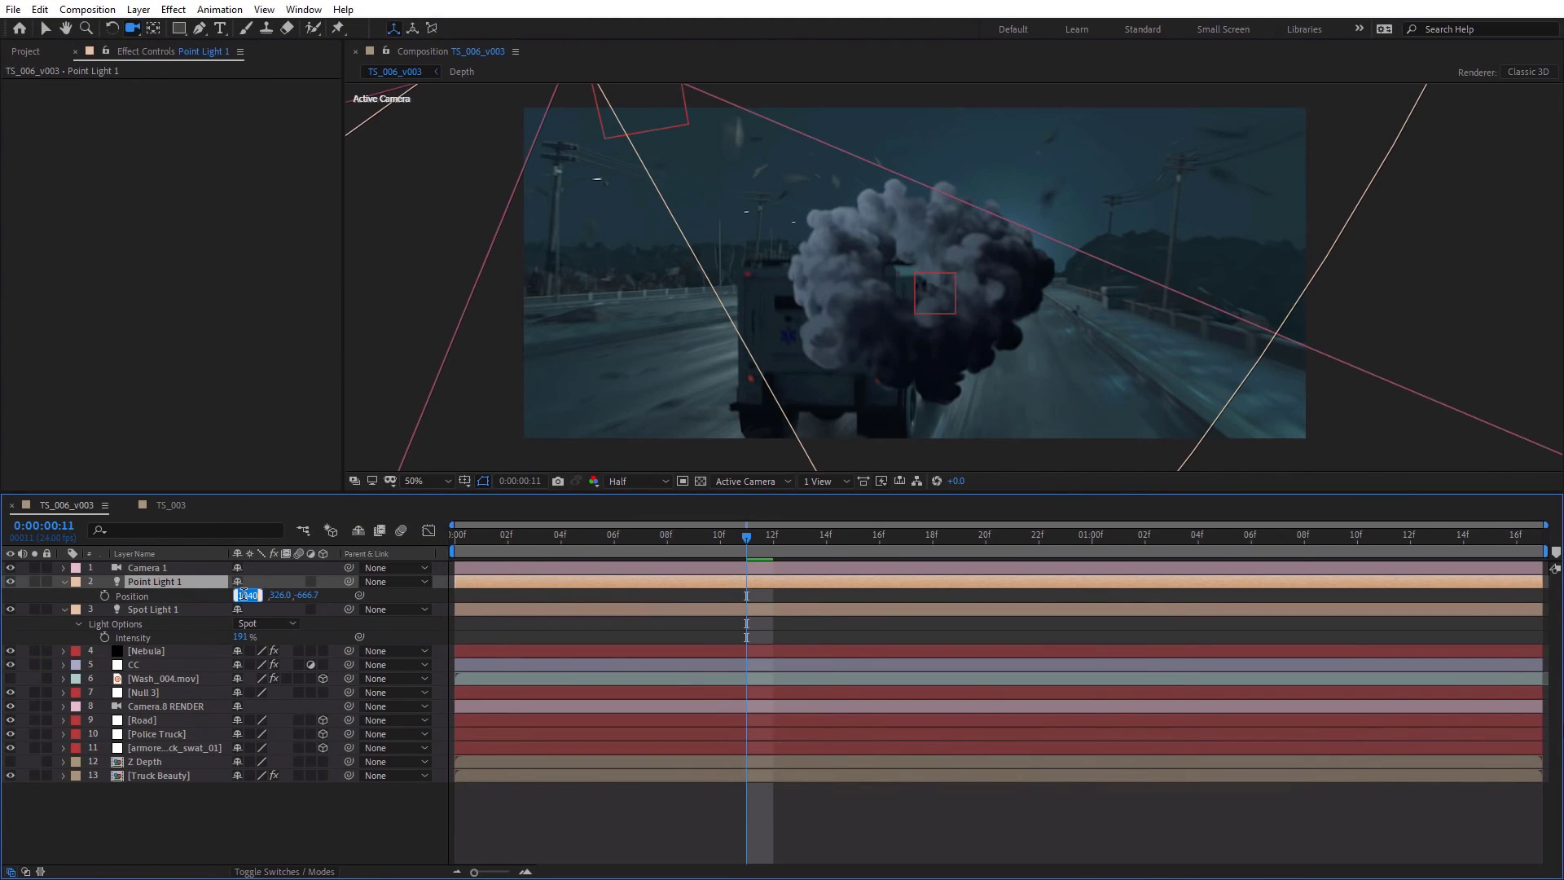
{"action": "type", "text": "960"}
{"action": "key", "text": "Tab"}
{"action": "type", "text": "540"}
{"action": "key", "text": "Tab"}
{"action": "type", "text": "0"}
{"action": "key", "text": "Return"}
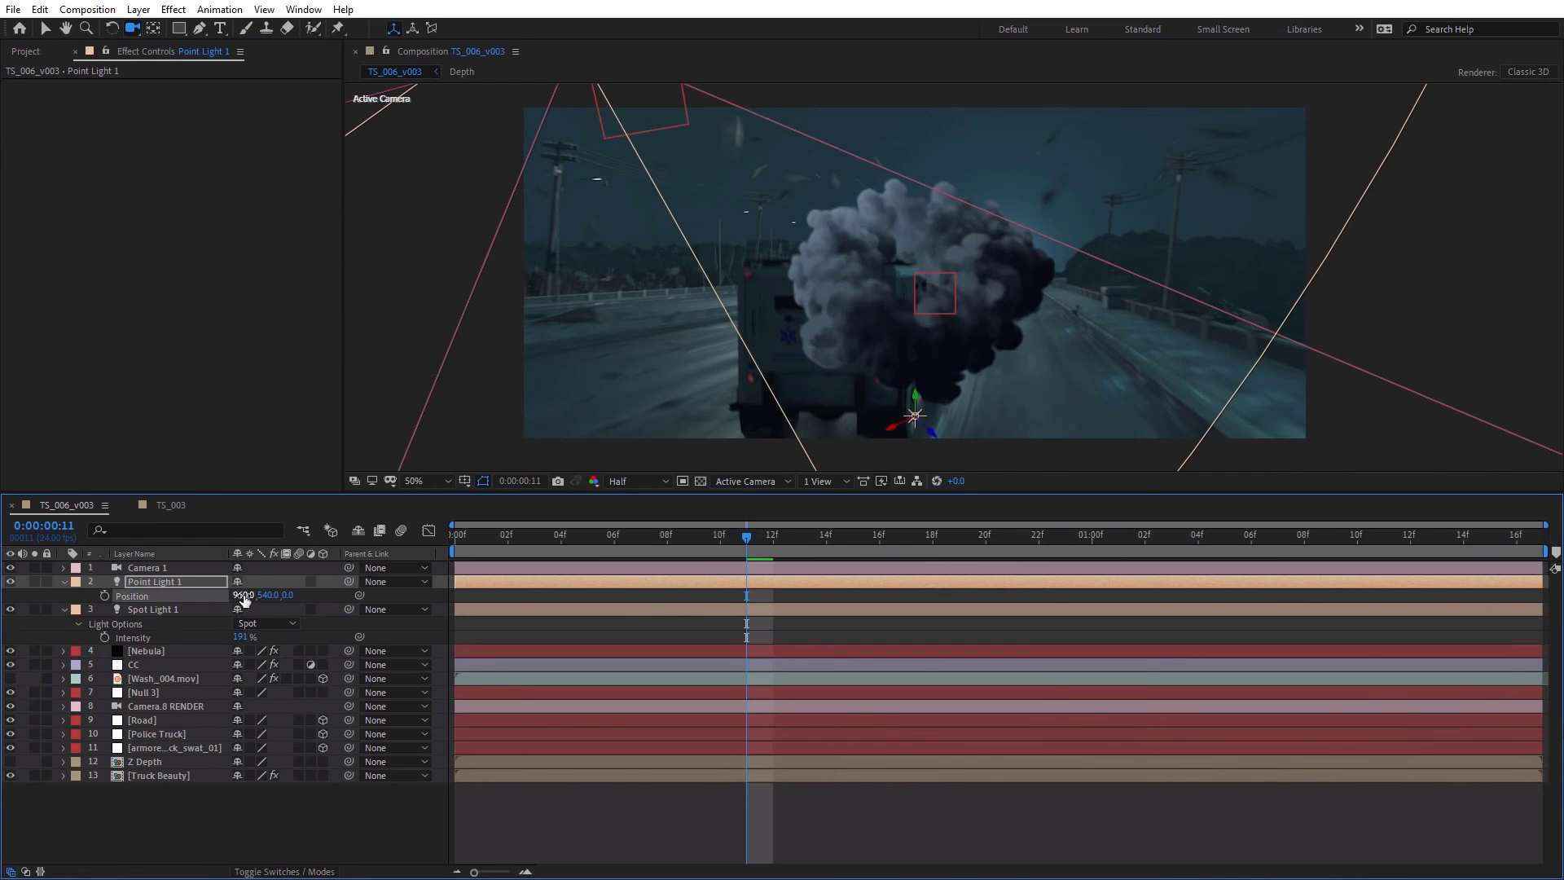
Reduce Point Light 1's falloff distance to 27 and move the light up into the middle of the cloud.
{"action": "key", "text": "p"}
{"action": "key", "text": "a"}
{"action": "key", "text": "a"}
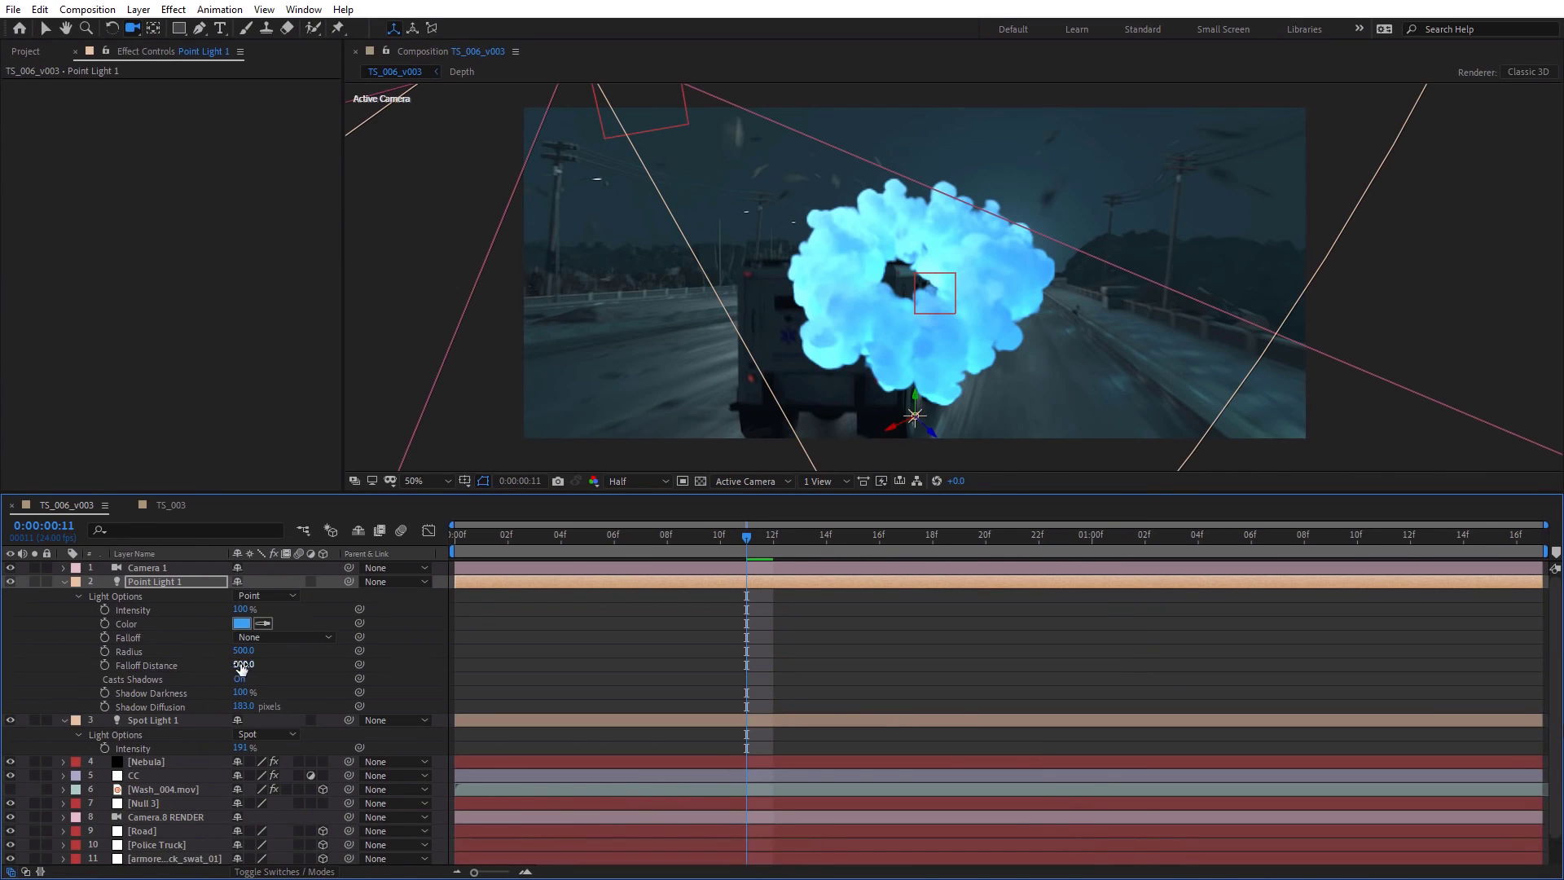
{"action": "left_click_drag", "start_coordinate": [240, 664], "coordinate": [200, 664]}
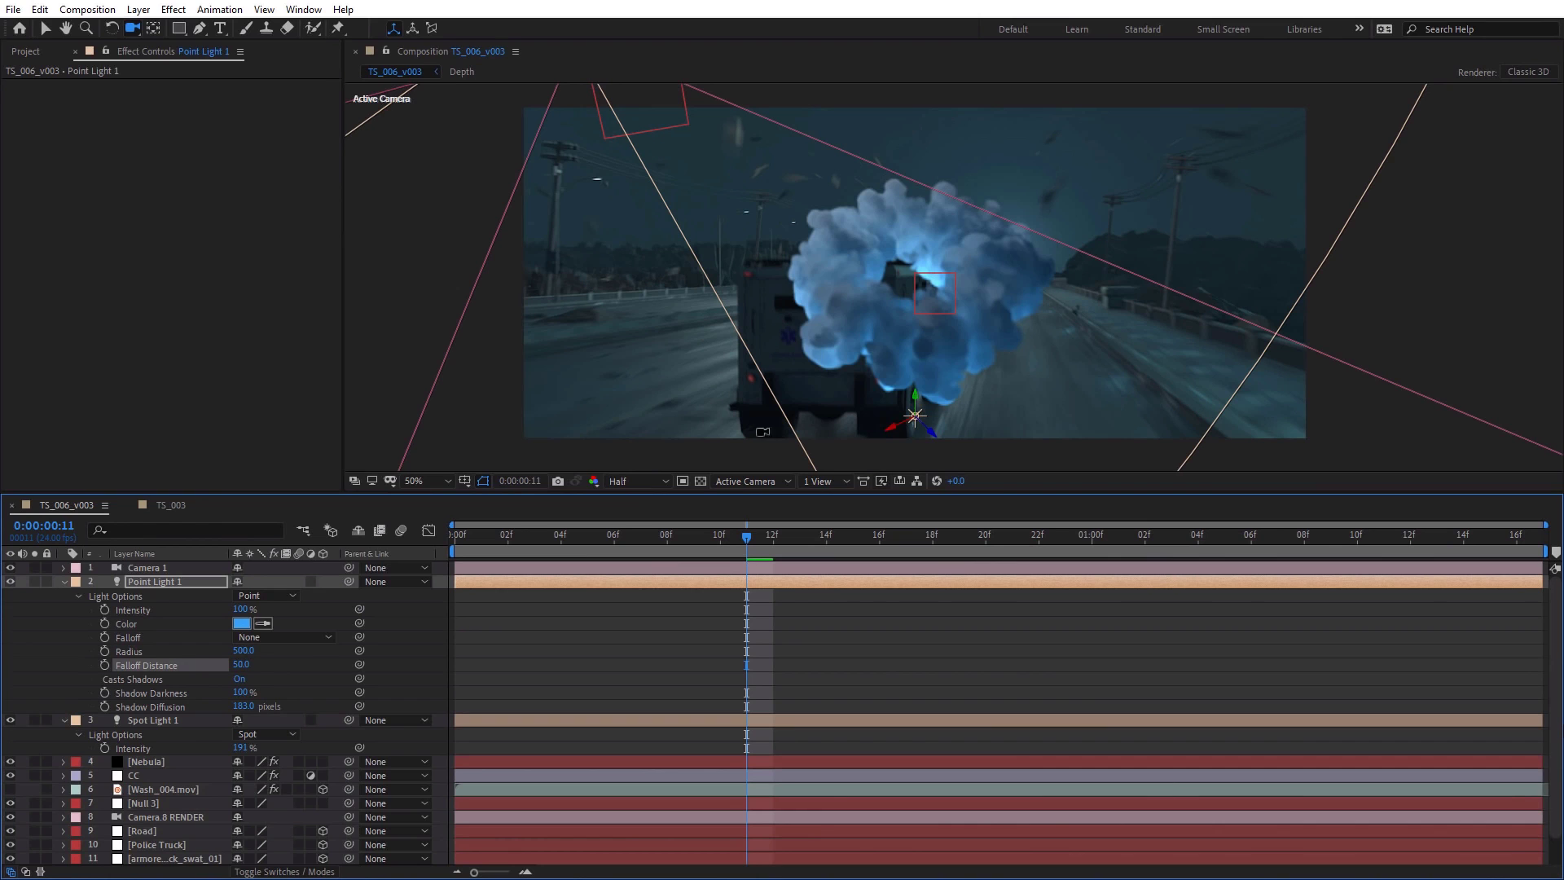
{"action": "key", "text": "v"}
{"action": "left_click_drag", "start_coordinate": [914, 415], "coordinate": [933, 310]}
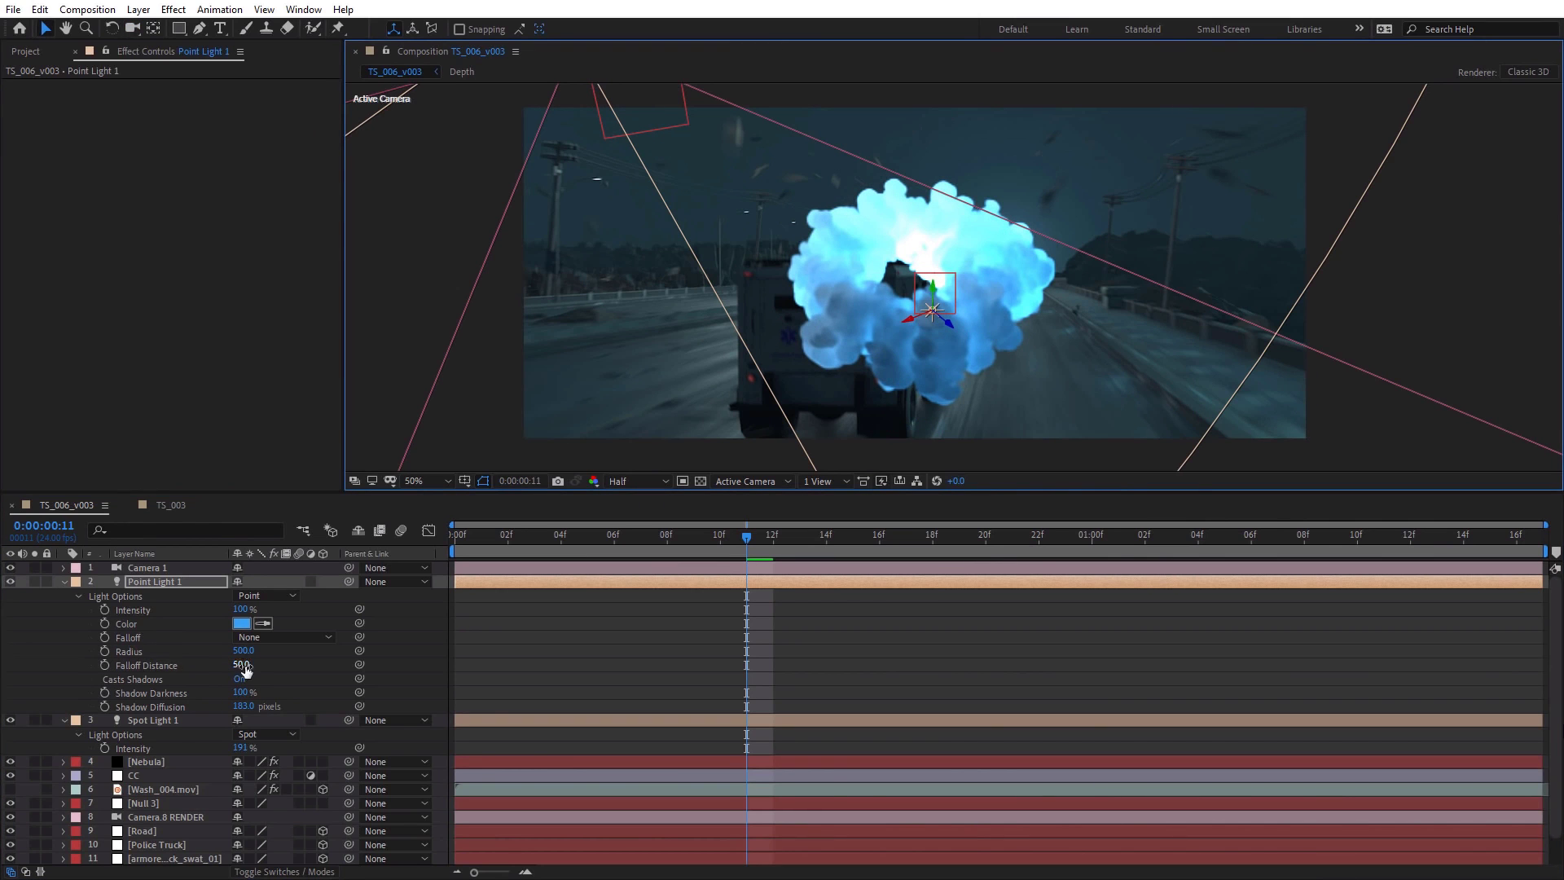
{"action": "left_click_drag", "start_coordinate": [242, 664], "coordinate": [232, 668]}
View the lit cloud from another angle and delete the Camera 1 layer.
{"action": "key", "text": "c"}
{"action": "left_click_drag", "start_coordinate": [852, 391], "coordinate": [903, 369]}
{"action": "left_click", "coordinate": [163, 580]}
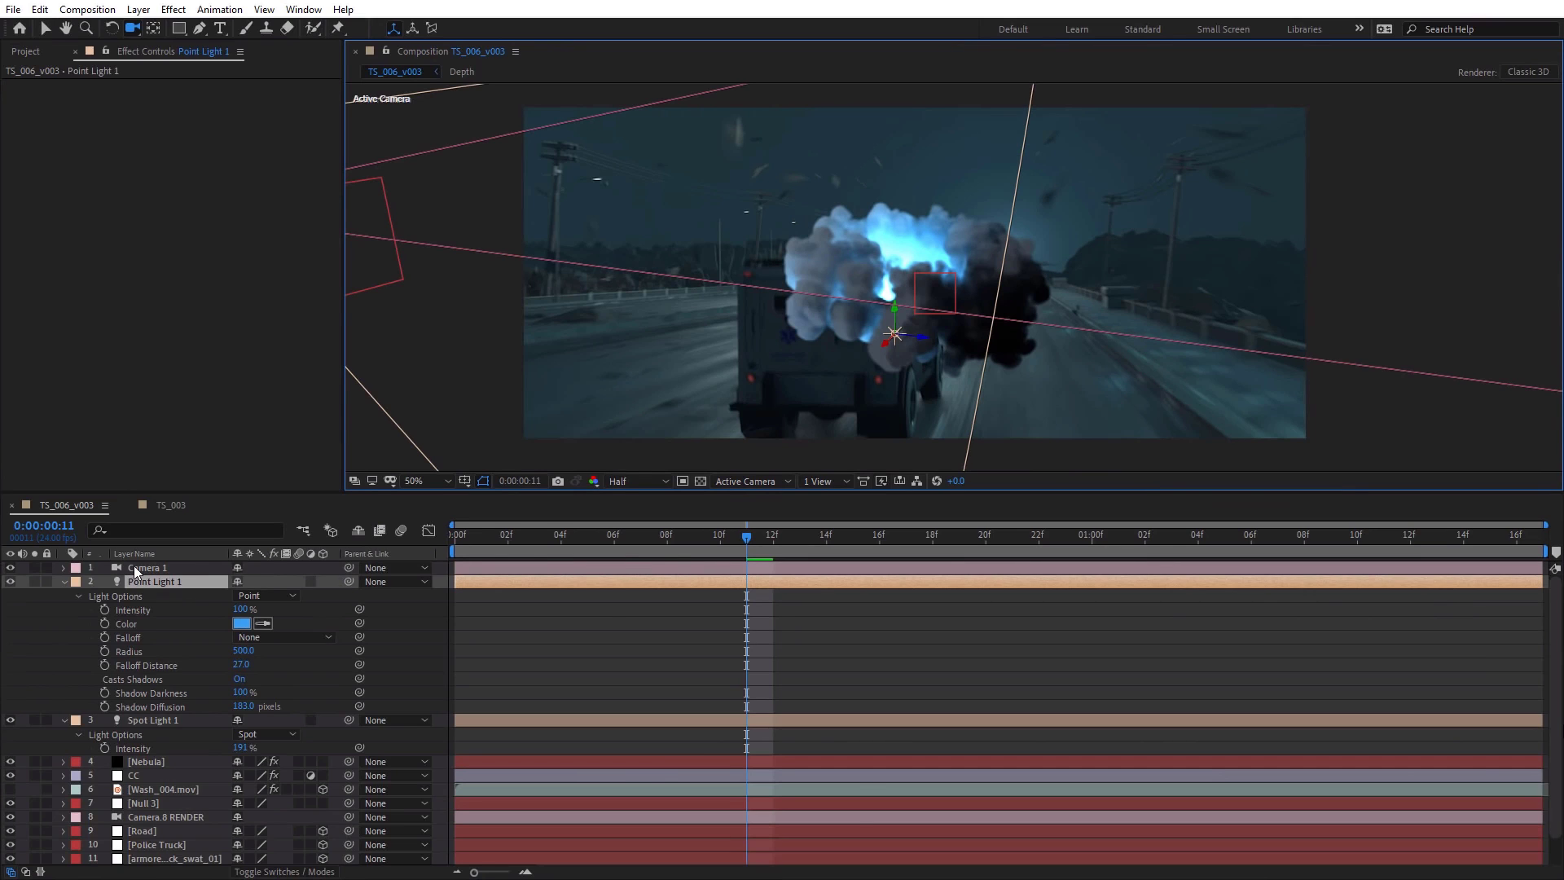
{"action": "left_click", "coordinate": [141, 567]}
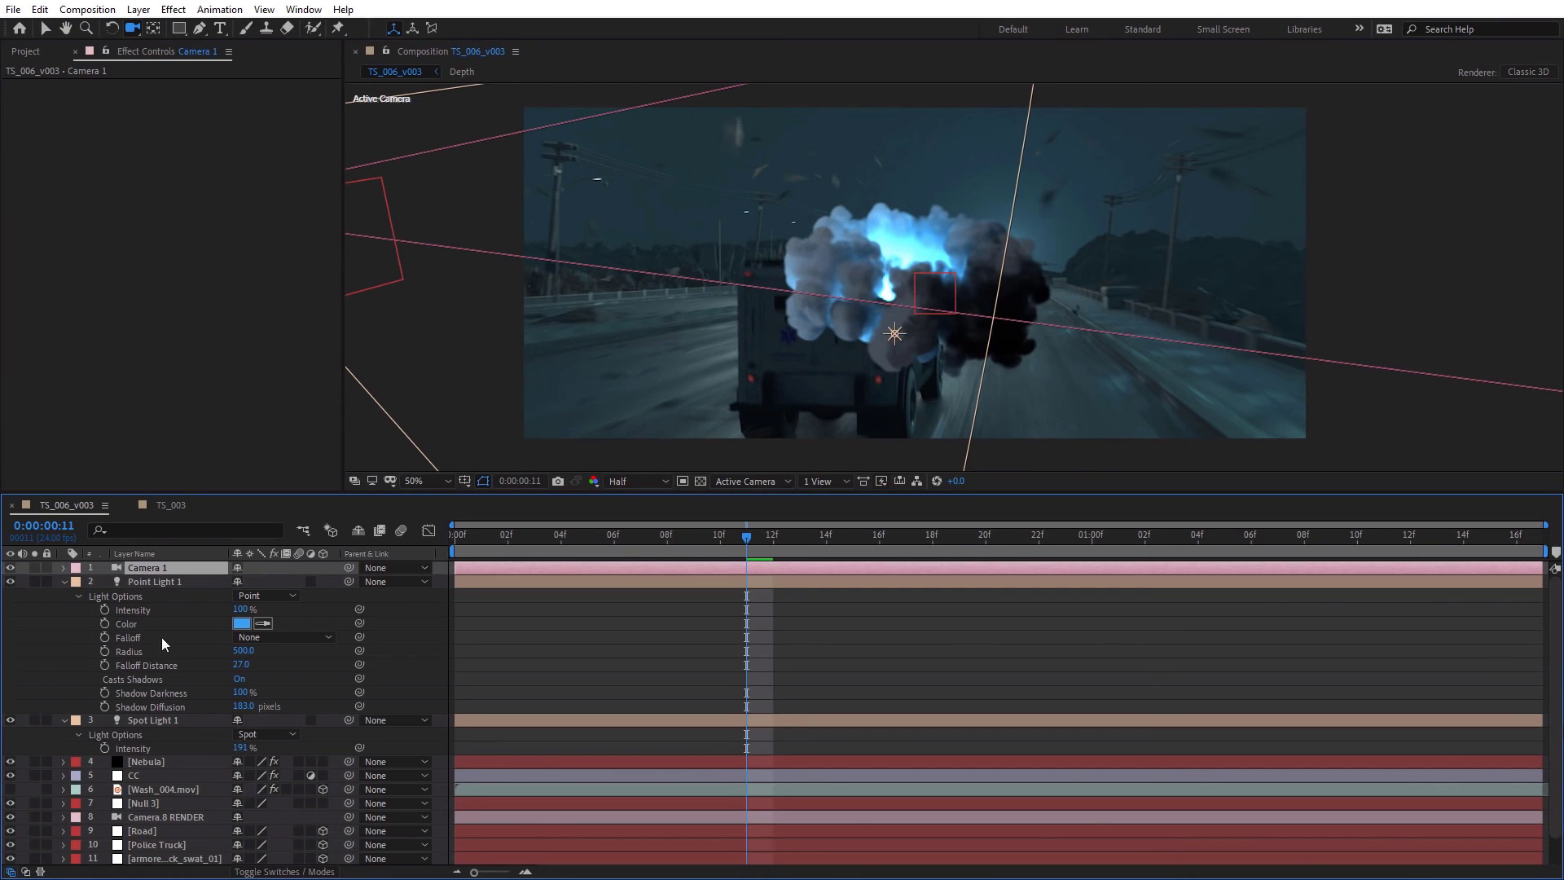
{"action": "key", "text": "Delete"}
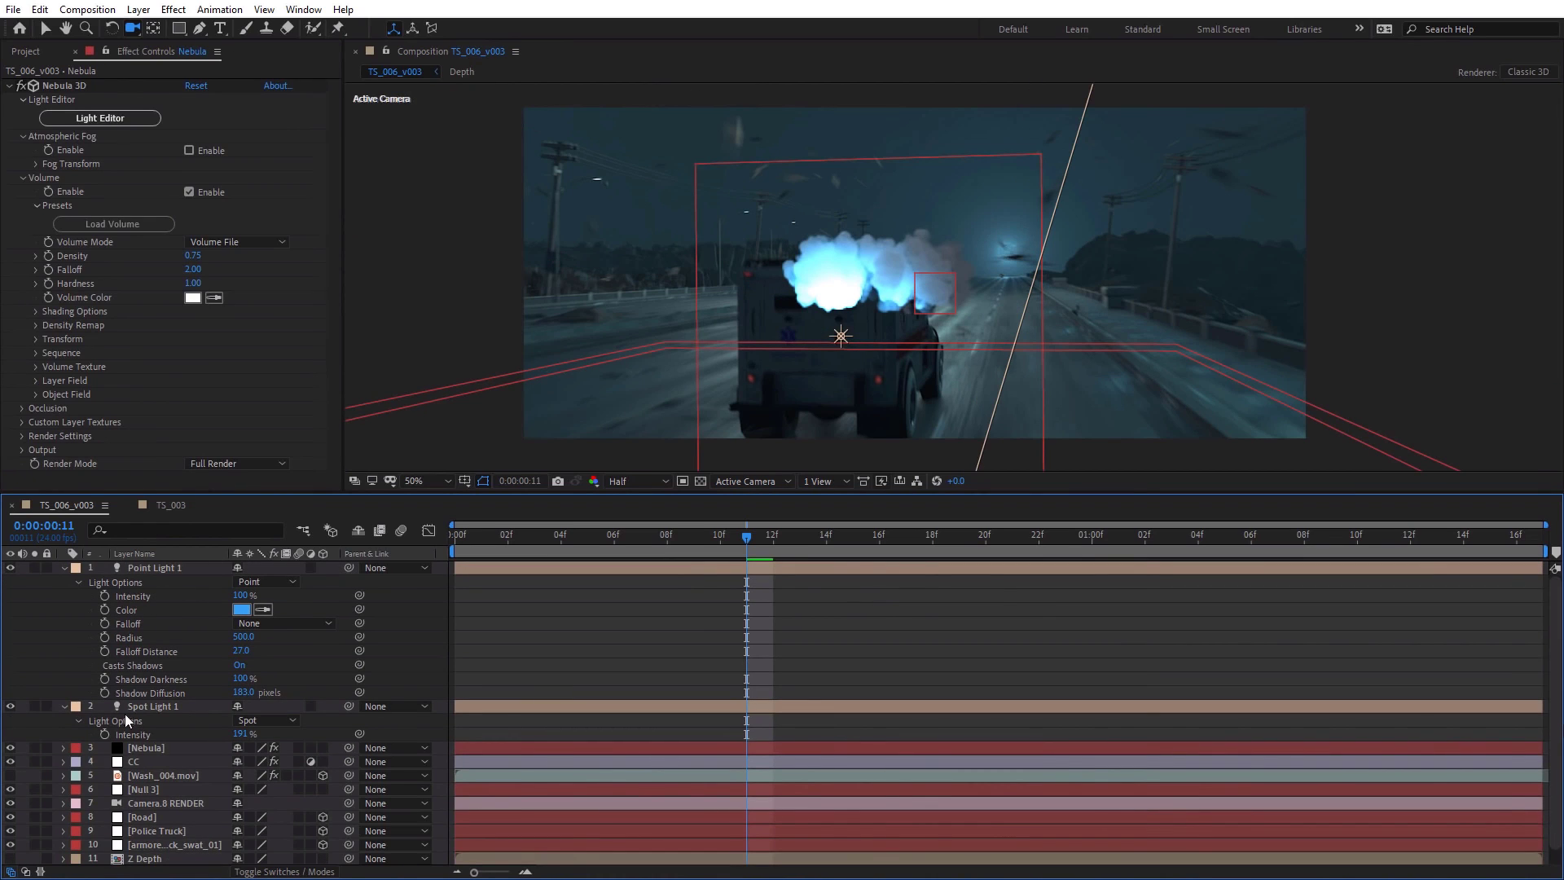
Assign the Z Depth layer as the source of the Nebula effect's depth occlusion.
{"action": "left_click", "coordinate": [140, 746]}
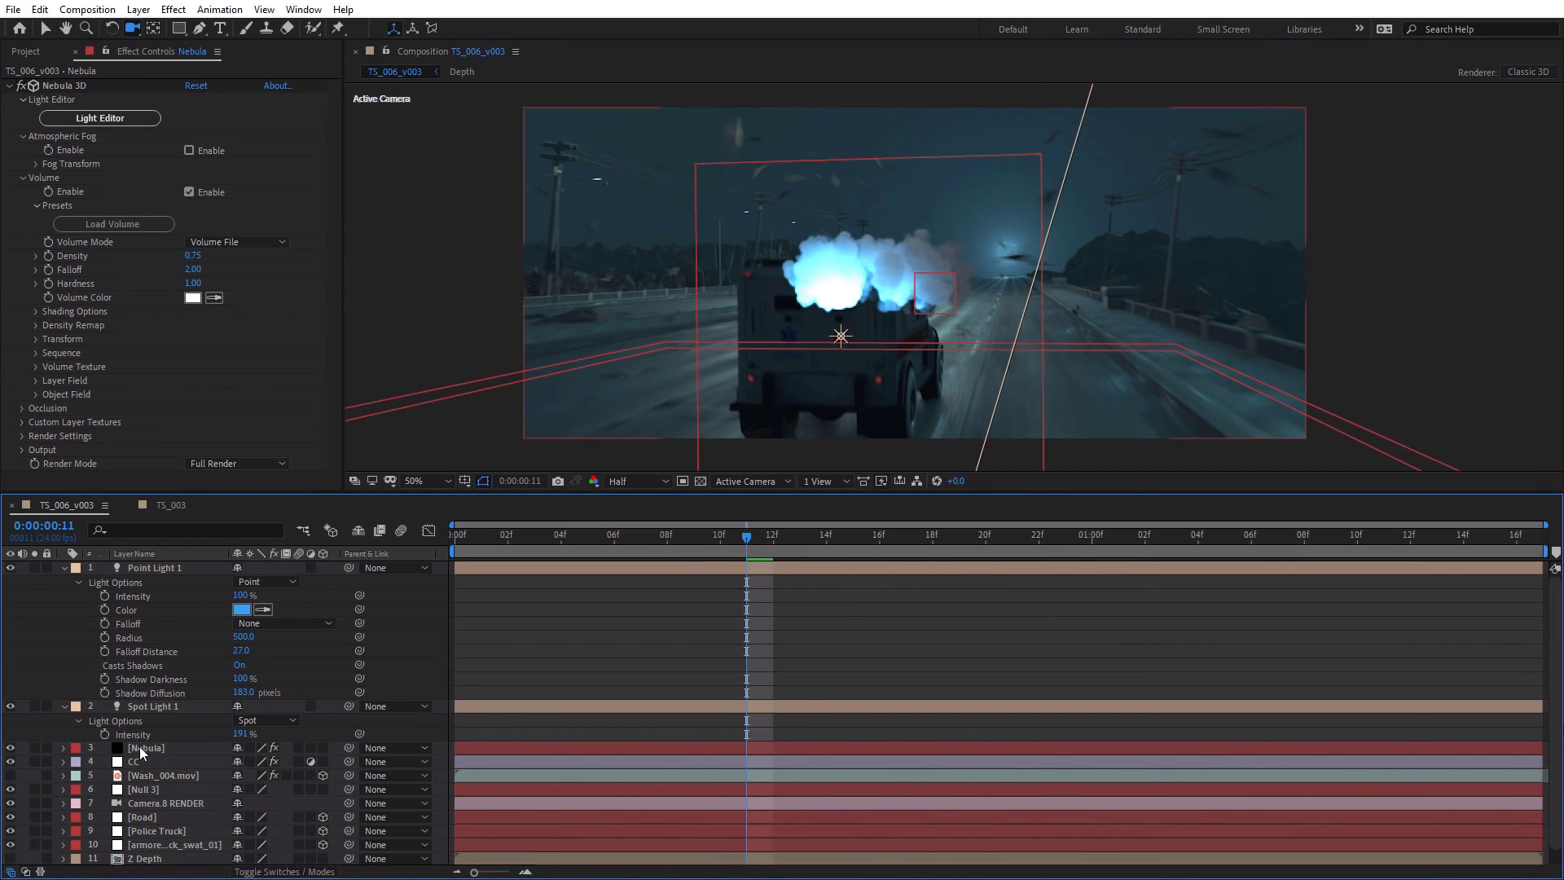
{"action": "left_click", "coordinate": [22, 178]}
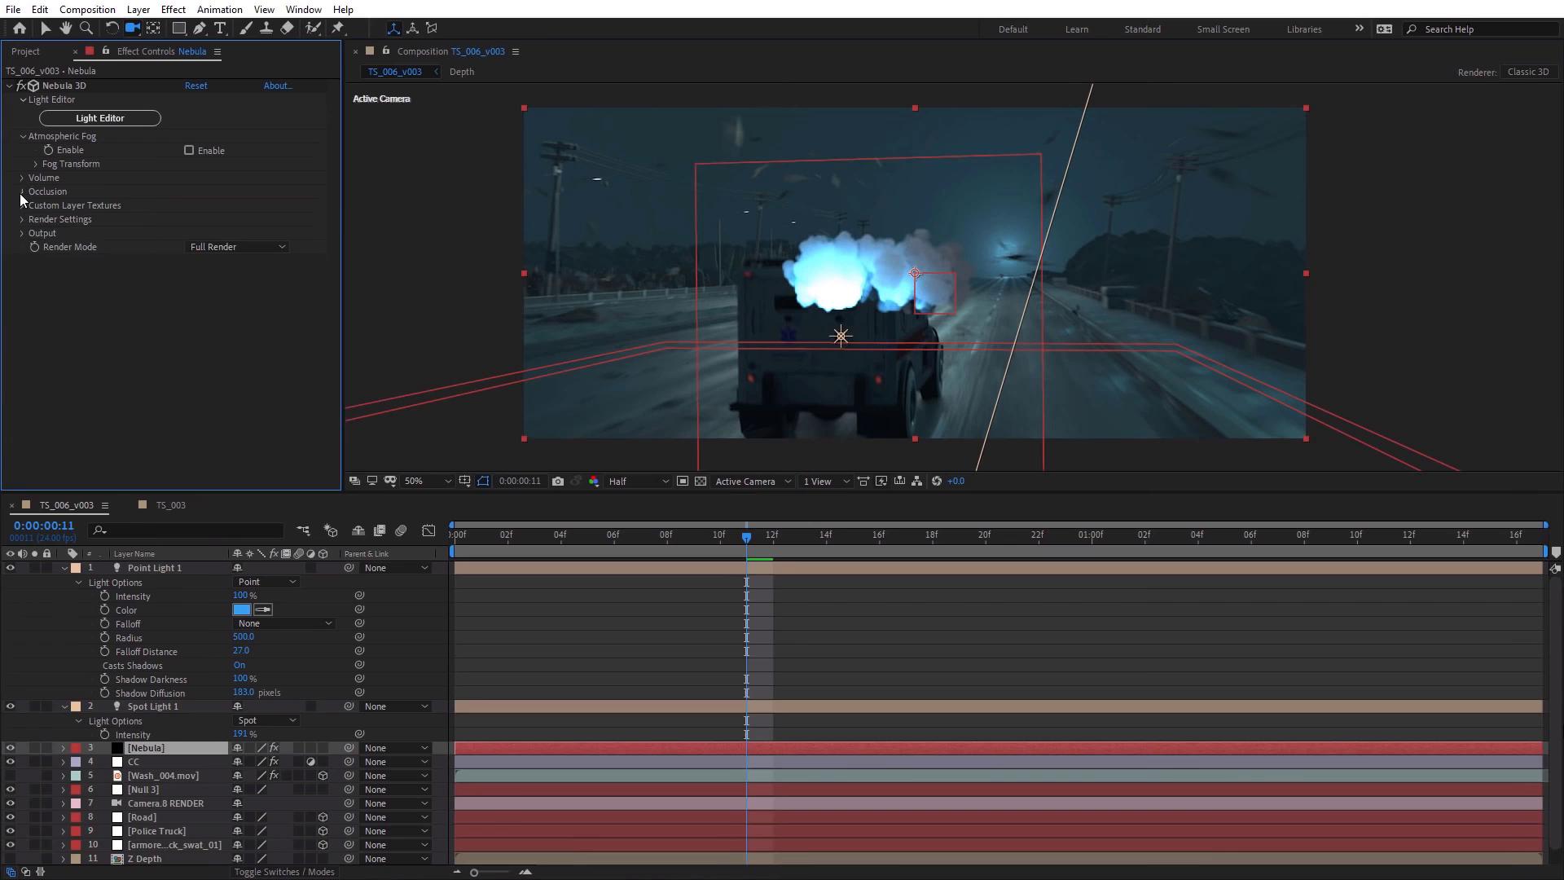
{"action": "left_click", "coordinate": [21, 191]}
{"action": "left_click", "coordinate": [37, 261]}
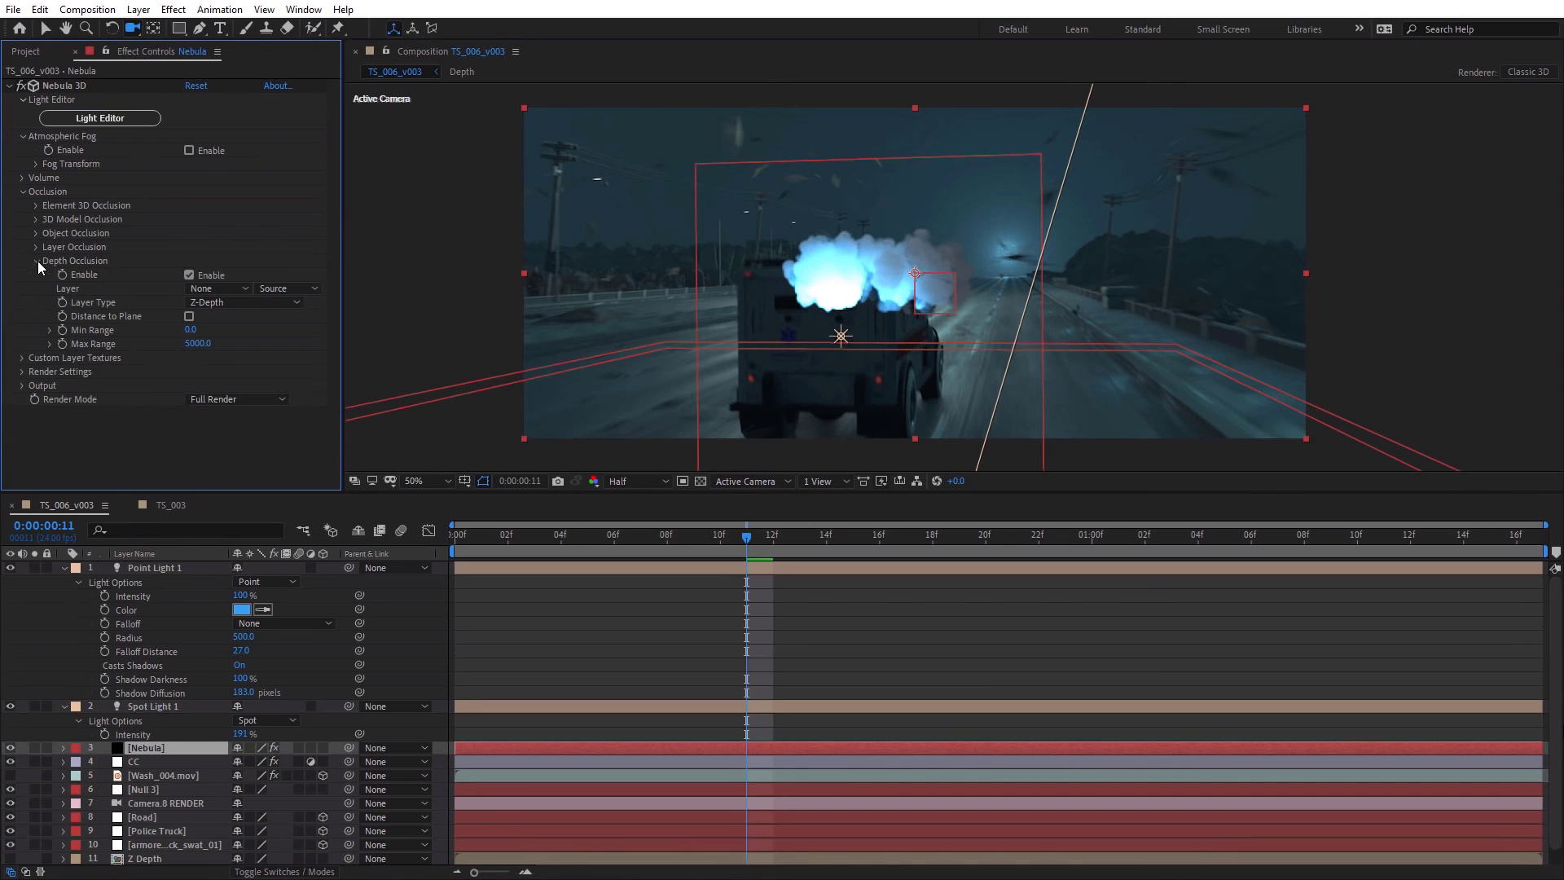
{"action": "left_click", "coordinate": [218, 288]}
{"action": "left_click", "coordinate": [253, 456]}
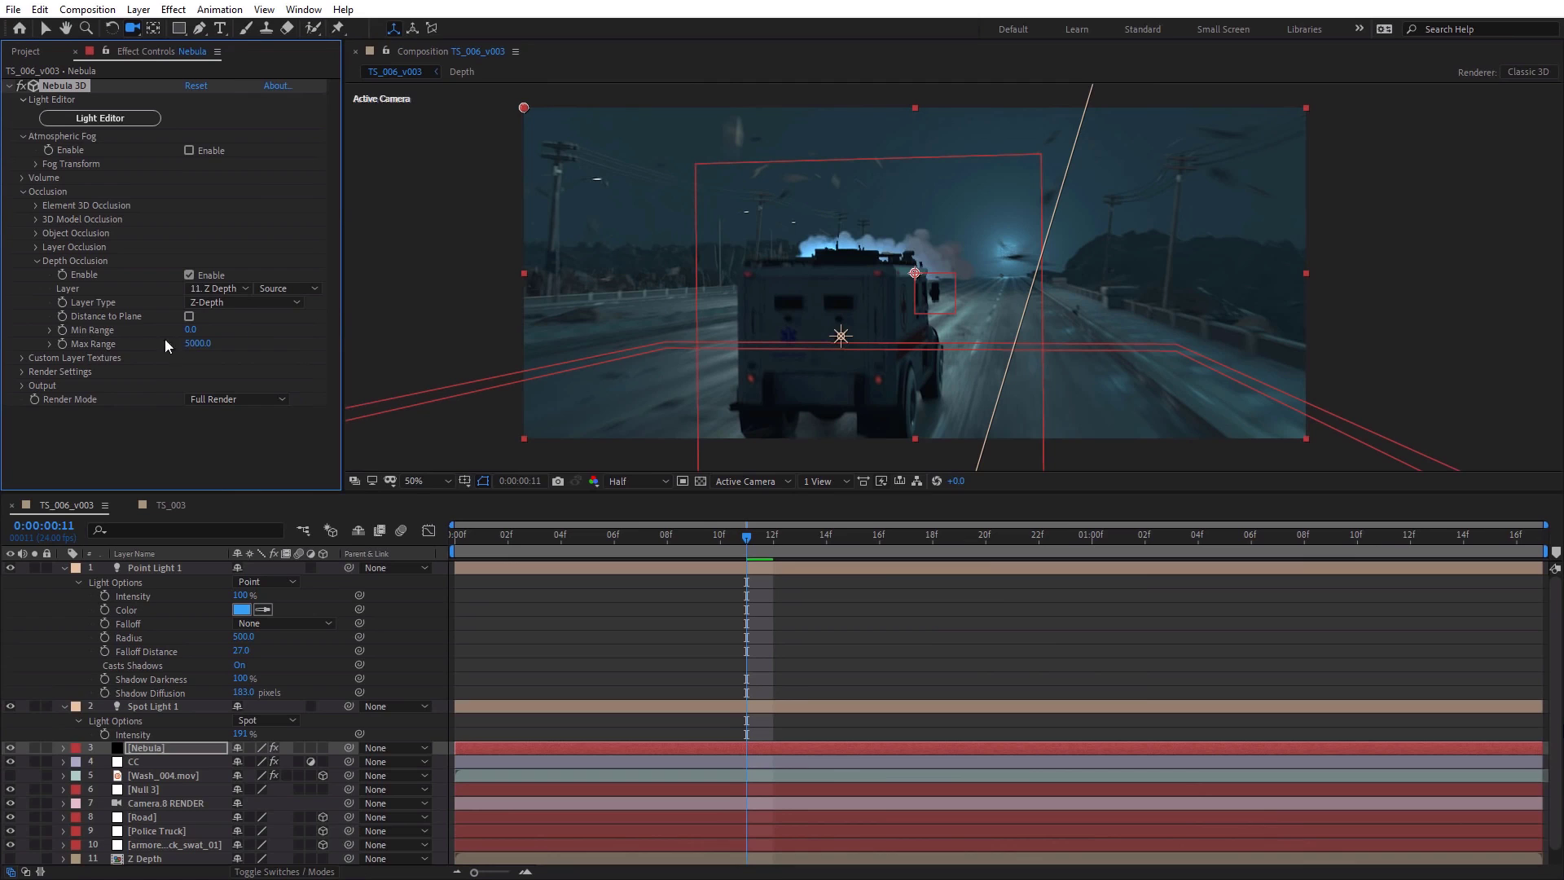
Set the depth occlusion's max range to 10000 and the cloud volume's scale to 227 at position 972, 406, 0.
{"action": "left_click", "coordinate": [198, 342]}
{"action": "type", "text": "10000"}
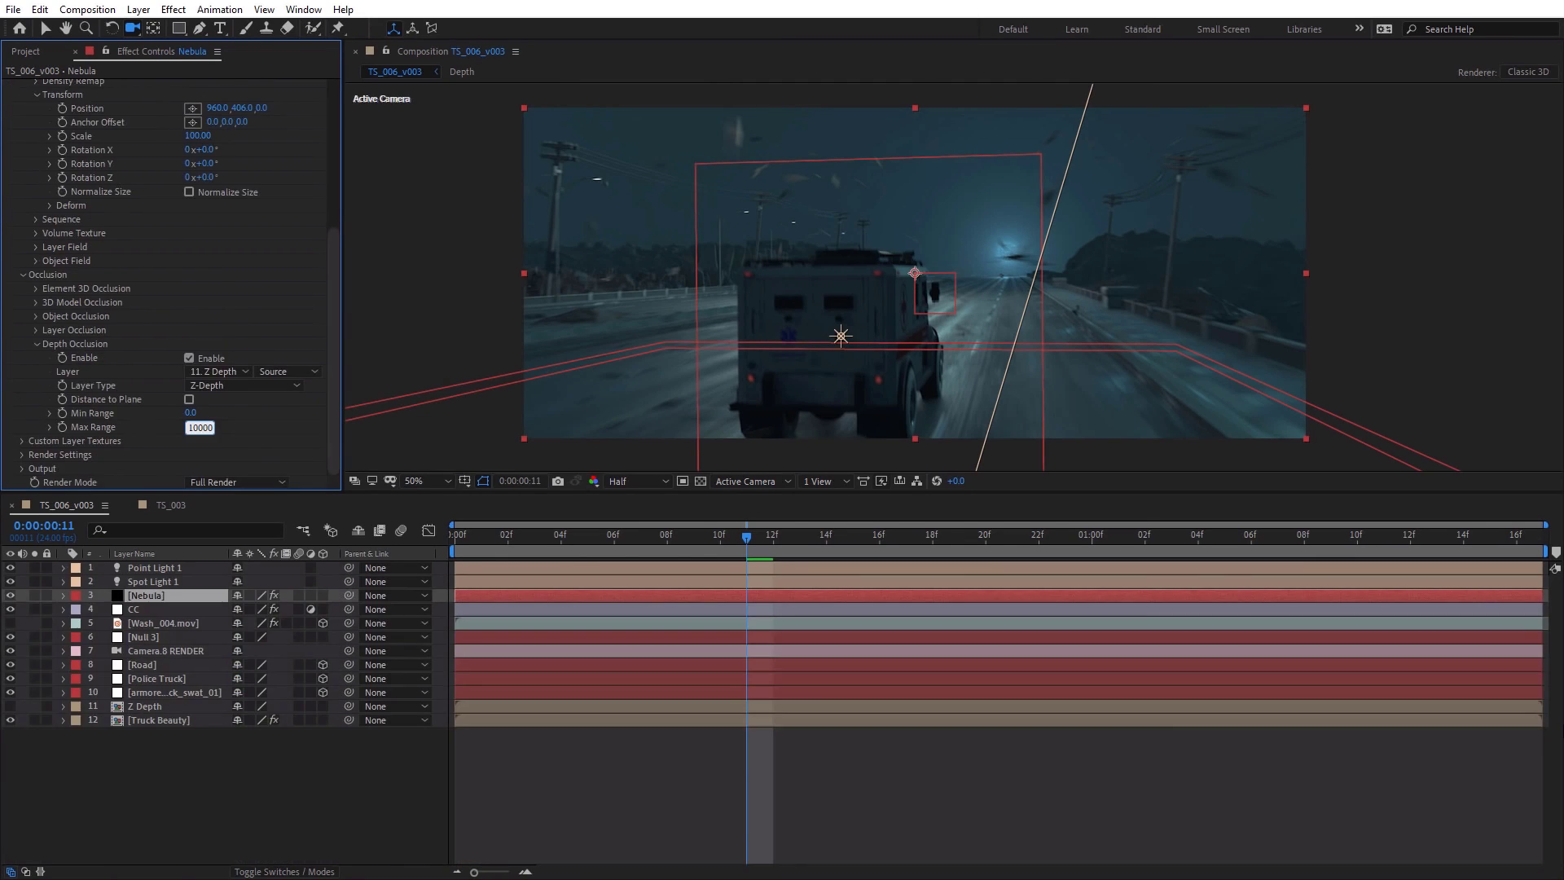
{"action": "key", "text": "Return"}
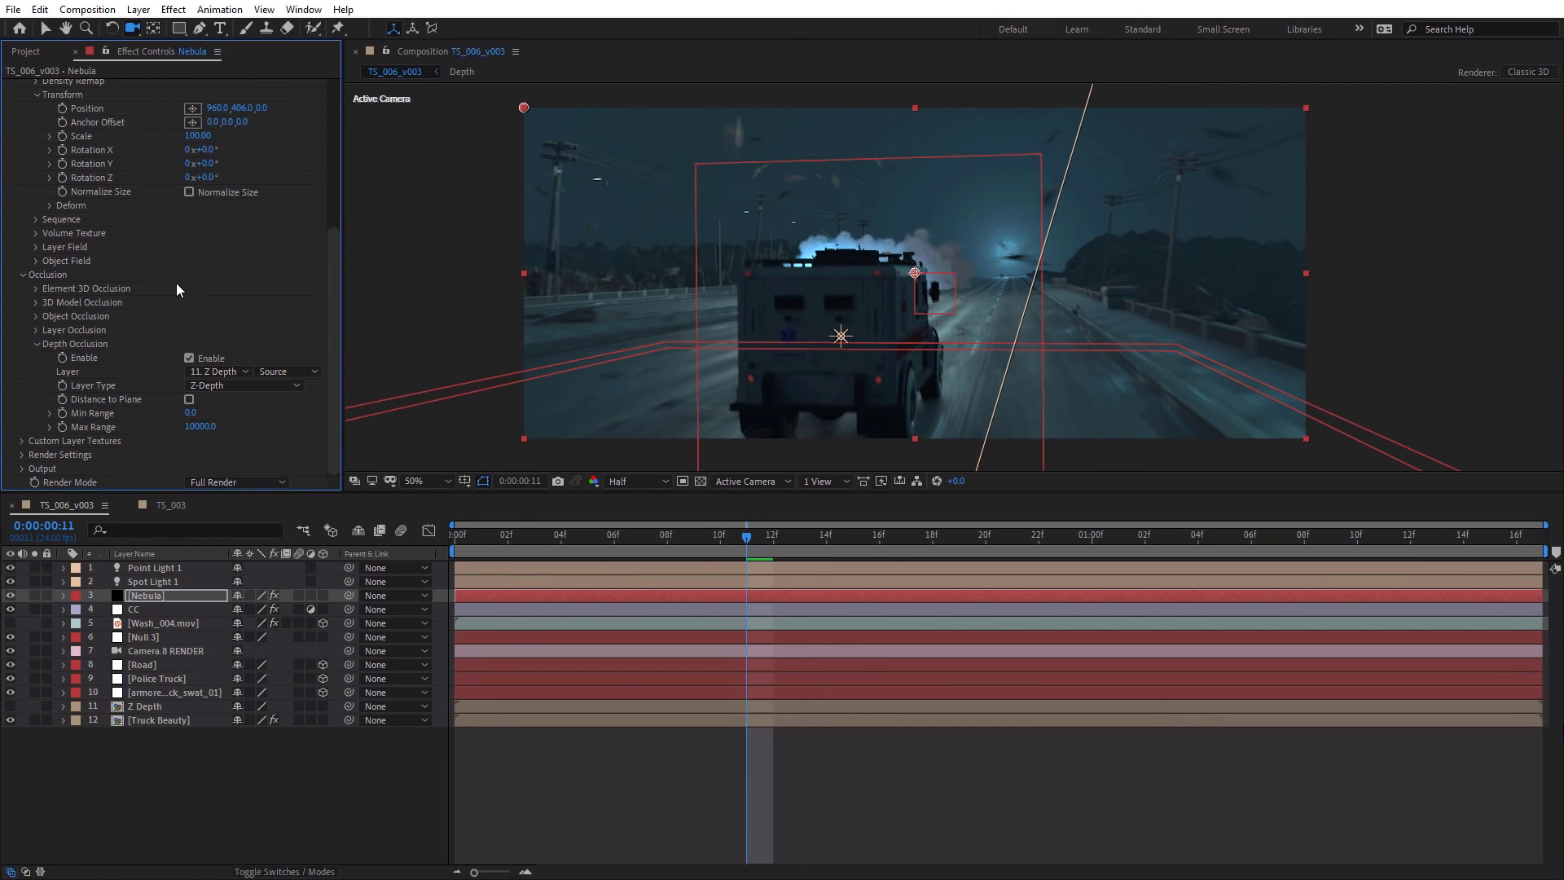
{"action": "scroll", "coordinate": [179, 273], "scroll_direction": "up", "scroll_amount": 3}
{"action": "left_click_drag", "start_coordinate": [218, 183], "coordinate": [298, 209]}
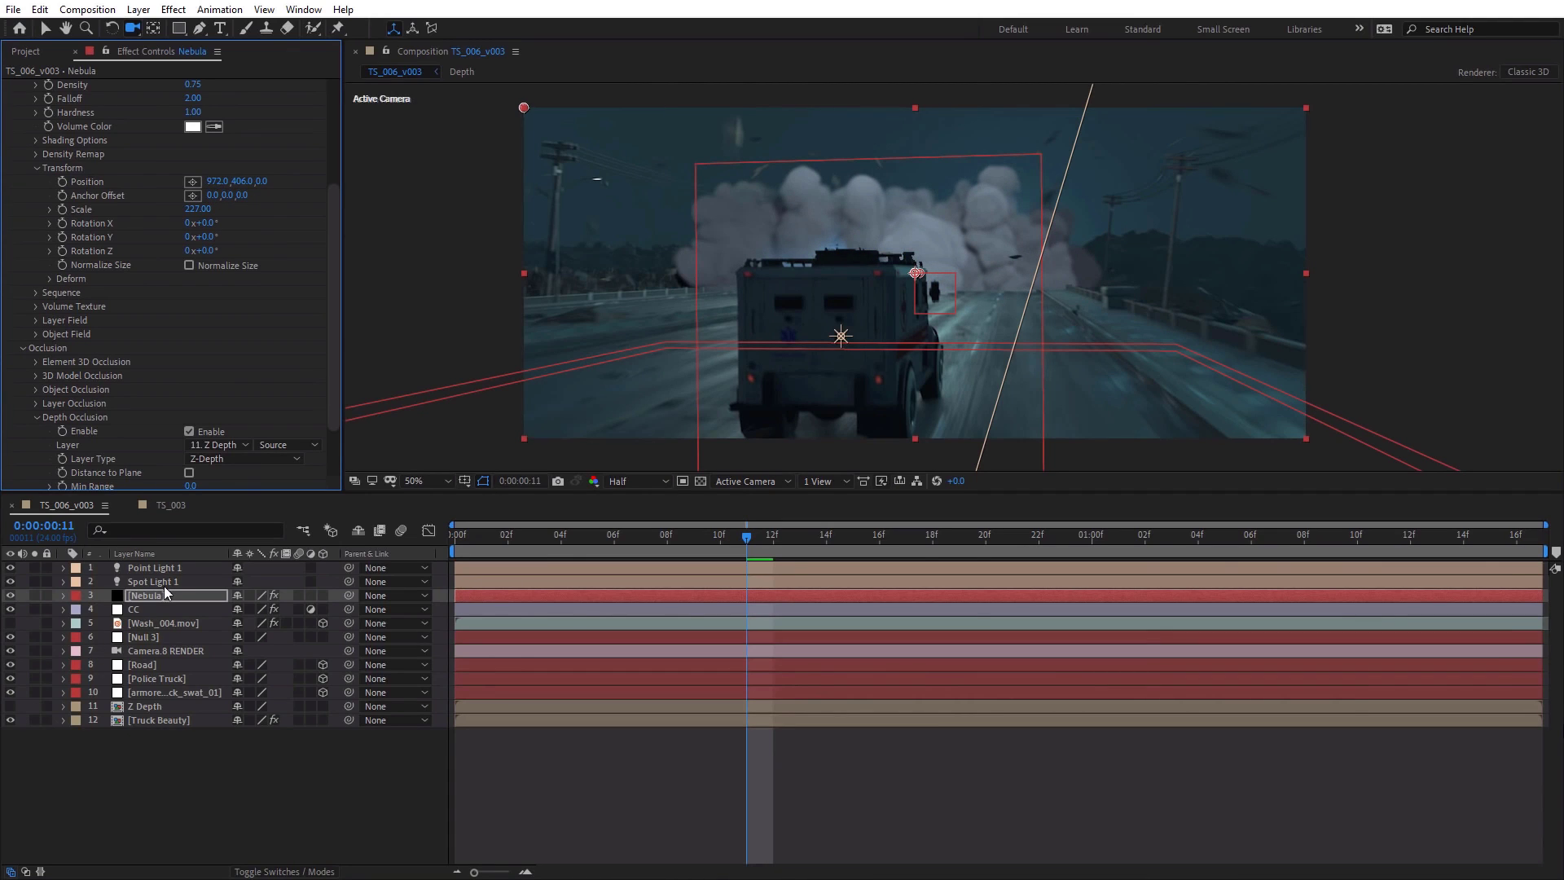
Move Spot Light 1 so it lights the cloud from the right and lower its intensity to 142%.
{"action": "key", "text": "ctrl+Up"}
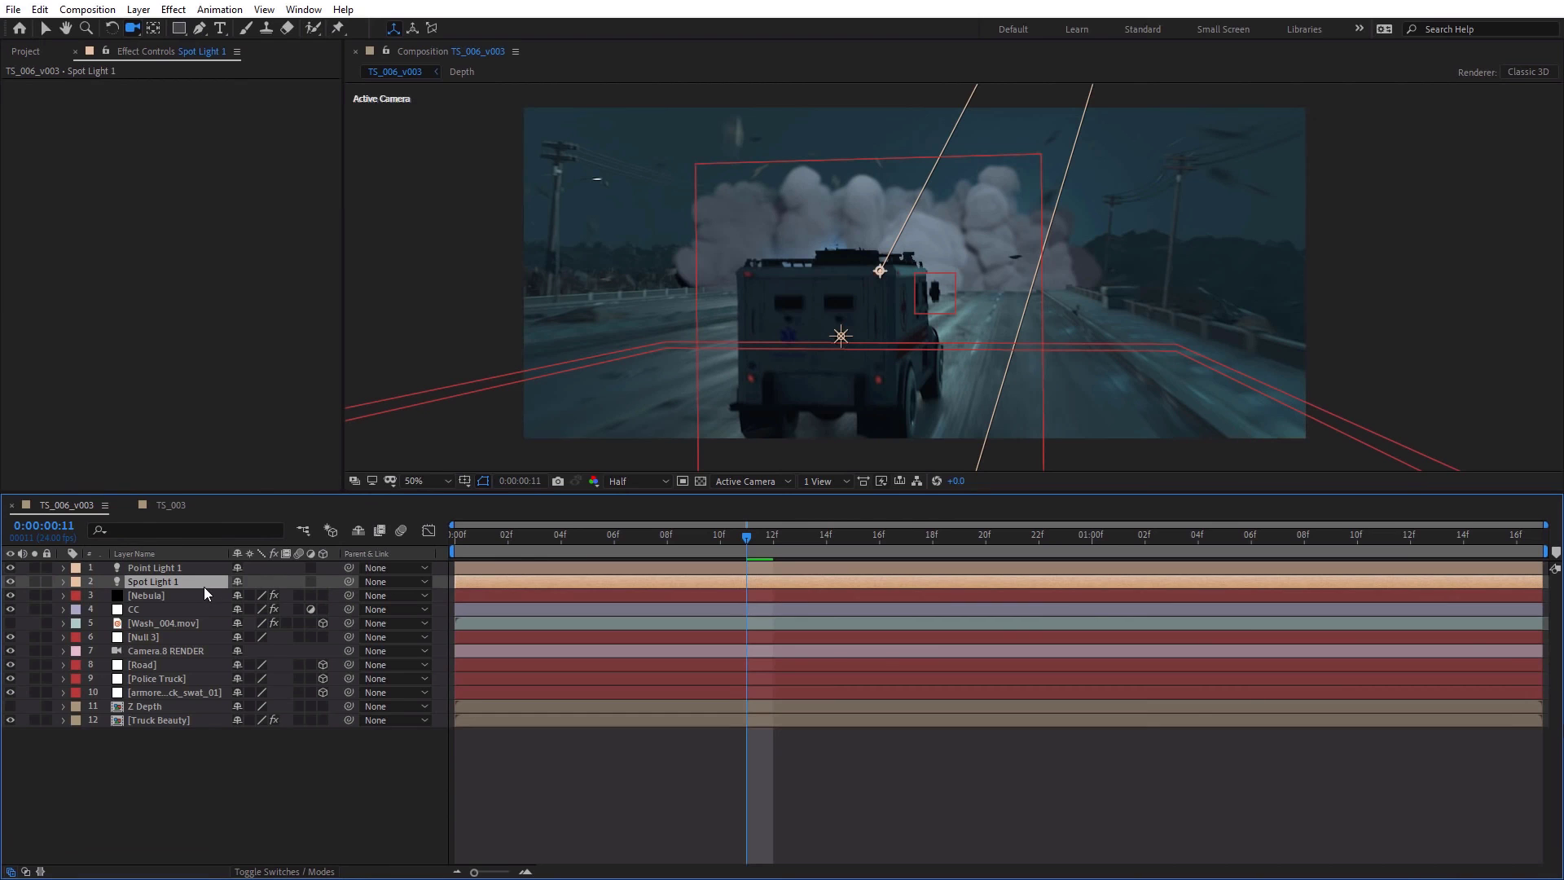
{"action": "key", "text": "p"}
{"action": "left_click_drag", "start_coordinate": [303, 595], "coordinate": [334, 589]}
{"action": "key", "text": "v"}
{"action": "left_click_drag", "start_coordinate": [984, 180], "coordinate": [1343, 5]}
{"action": "key", "text": "t"}
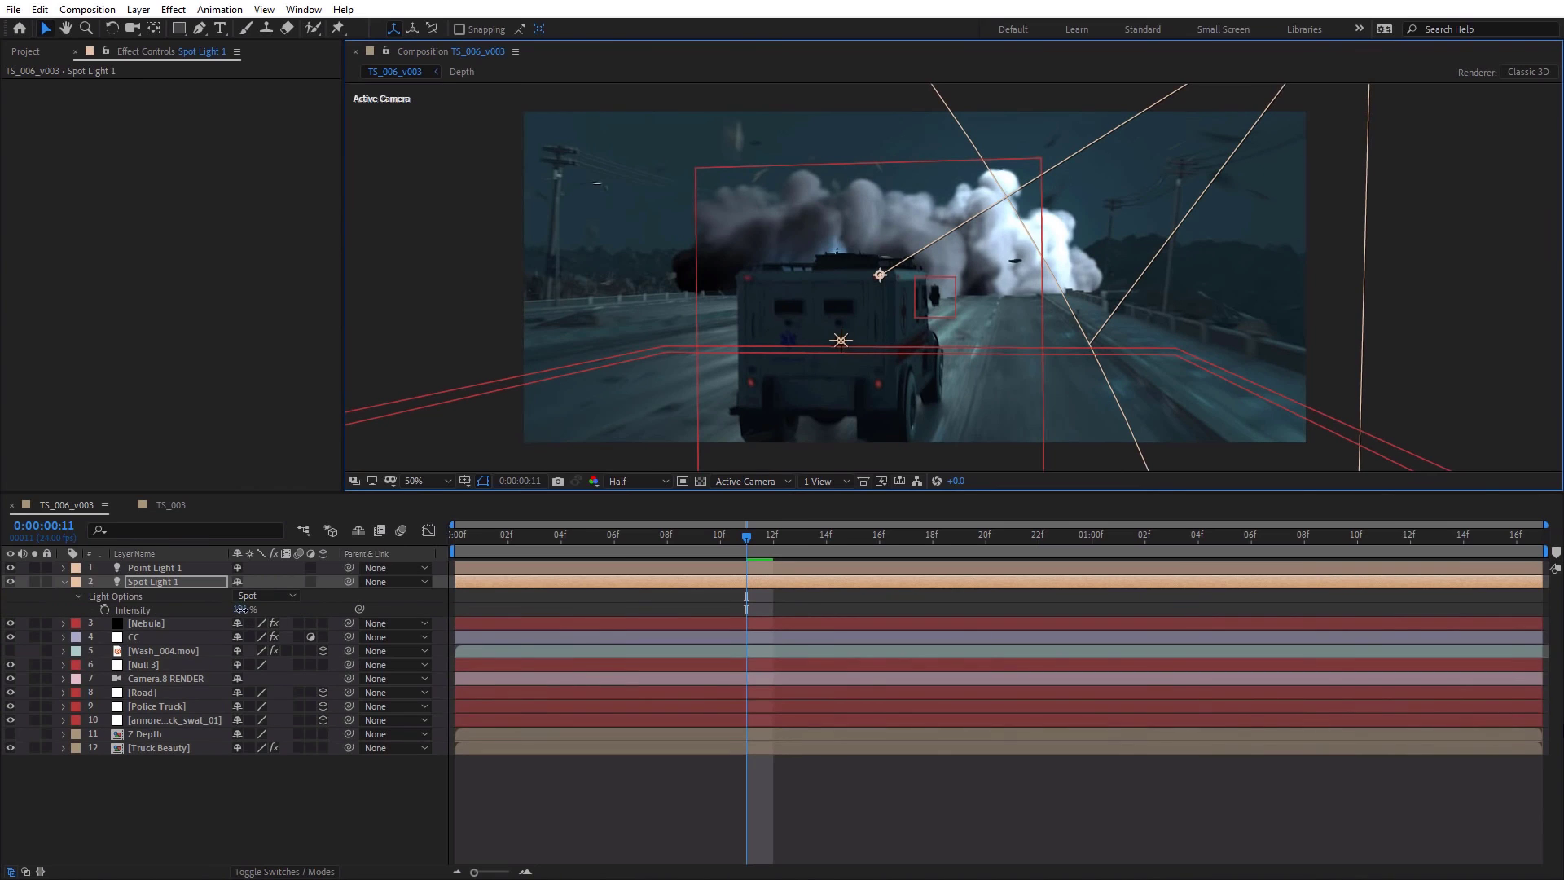
{"action": "left_click_drag", "start_coordinate": [242, 609], "coordinate": [213, 613]}
Set the emissive color in the Nebula volume's shading options to a very dark blue.
{"action": "left_click", "coordinate": [145, 624]}
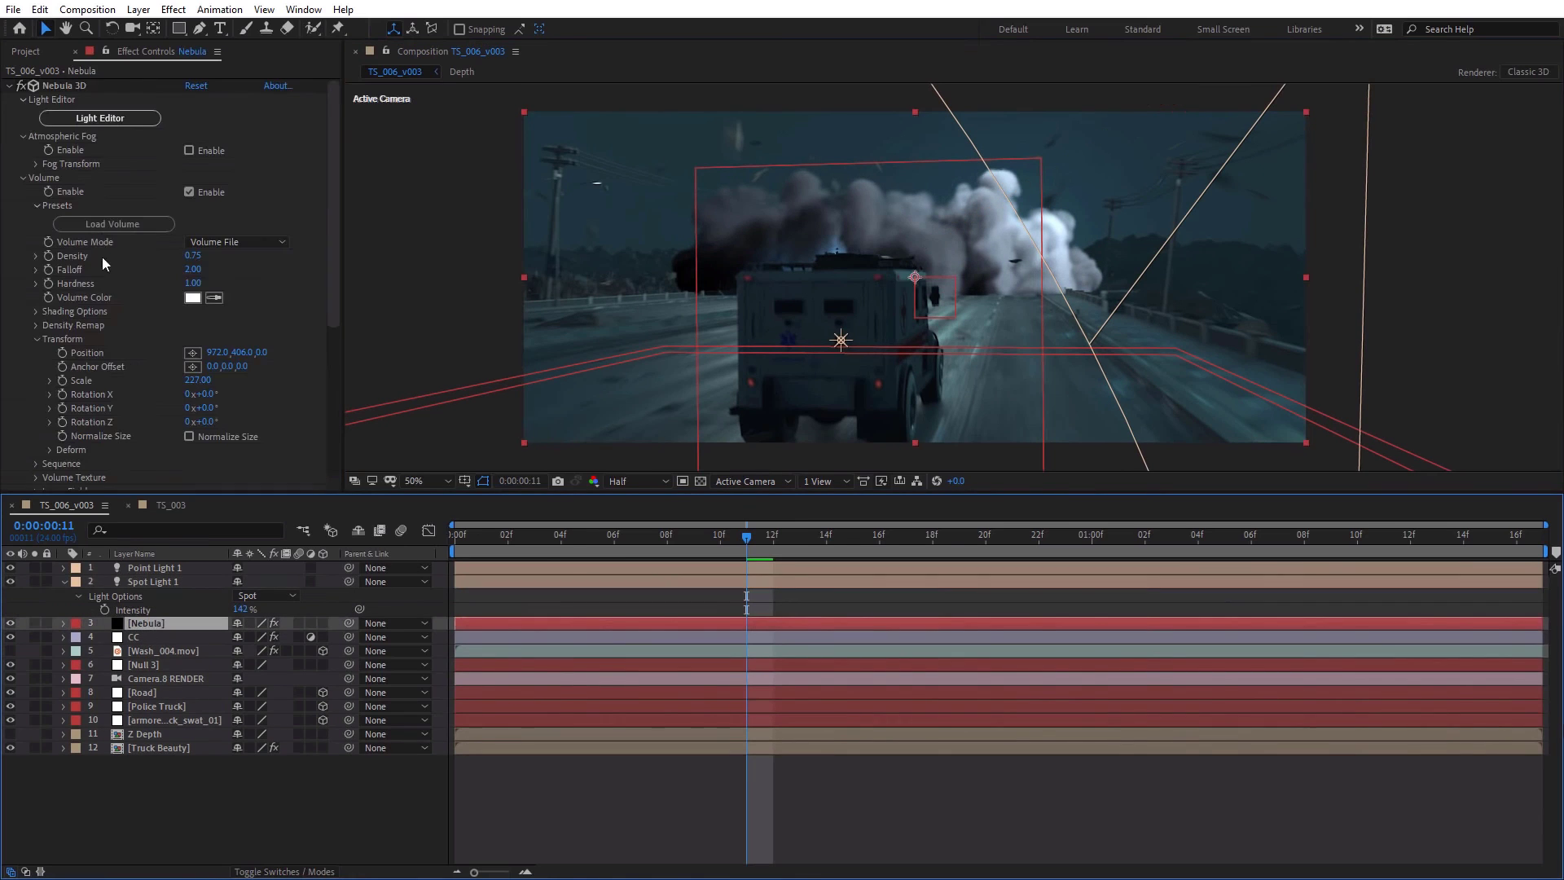
{"action": "left_click", "coordinate": [25, 179]}
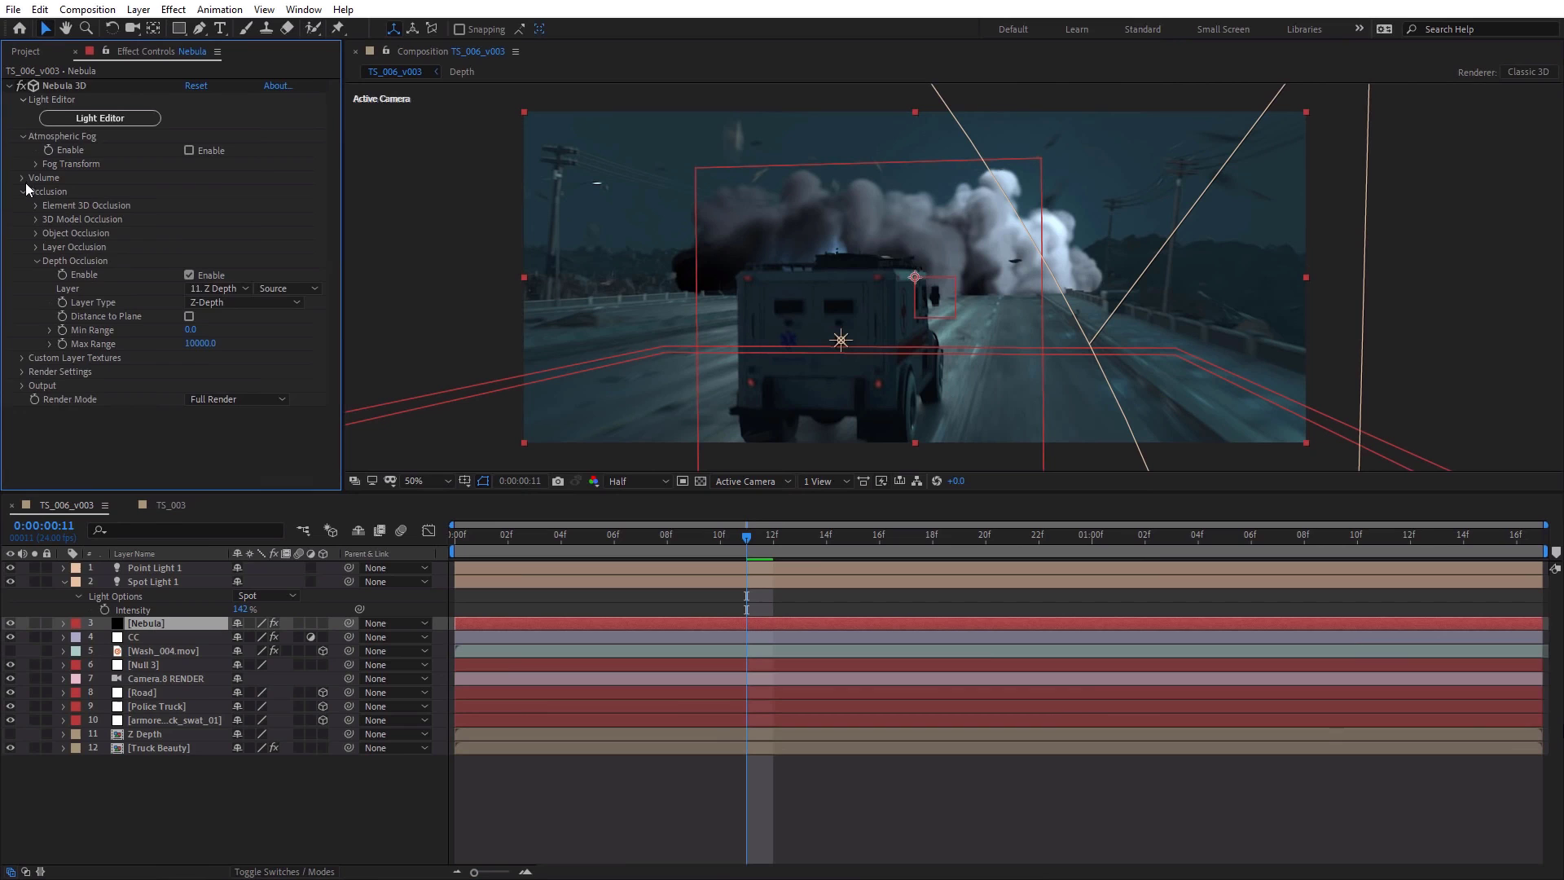
{"action": "left_click", "coordinate": [25, 179]}
{"action": "left_click", "coordinate": [35, 289]}
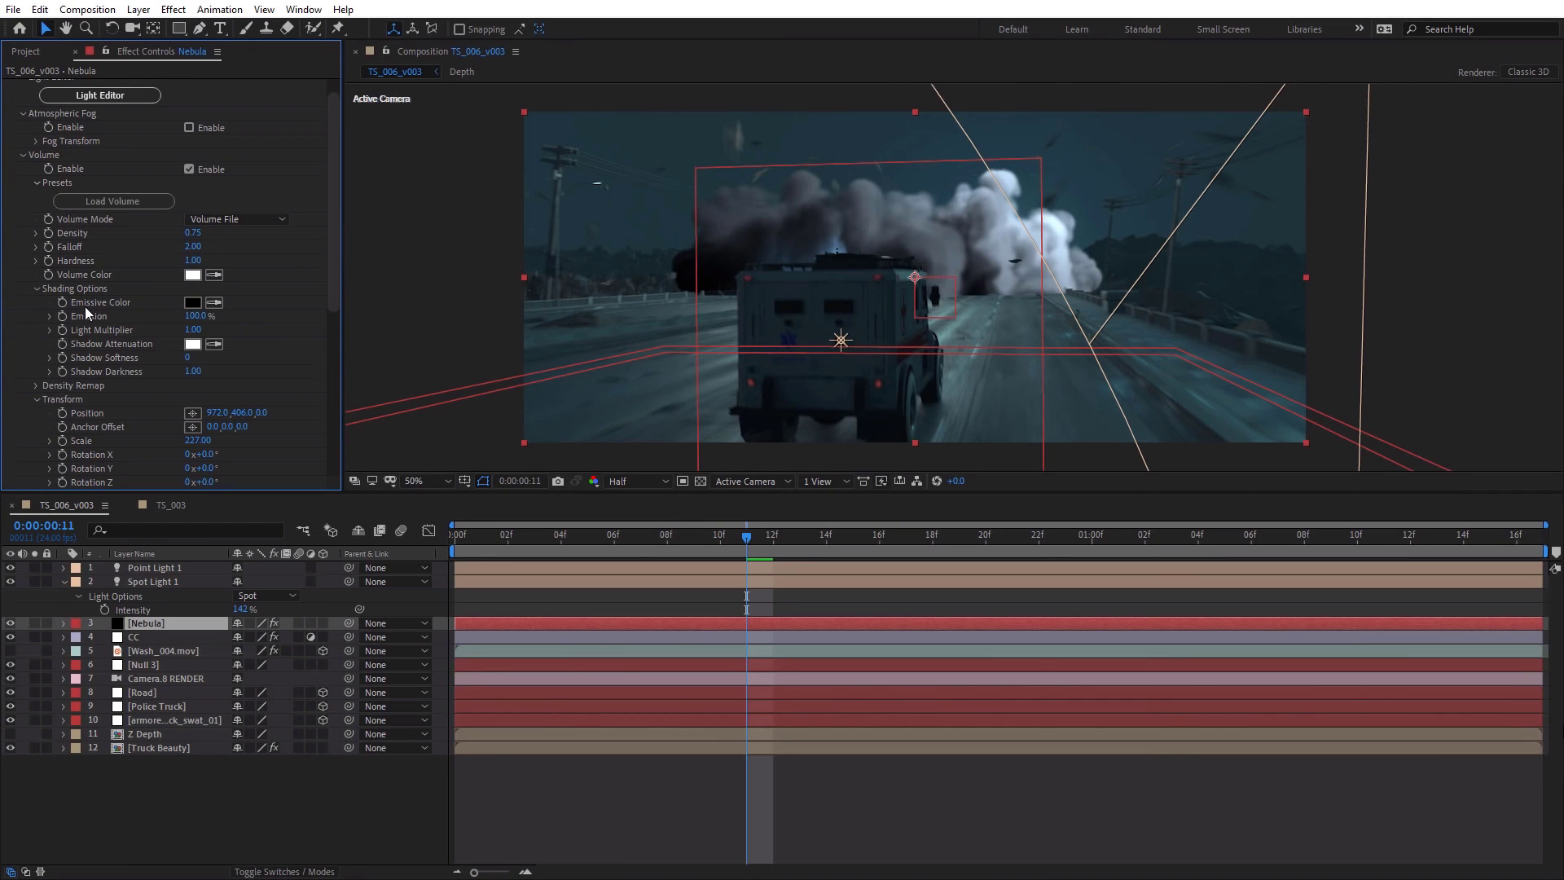
{"action": "left_click", "coordinate": [192, 302]}
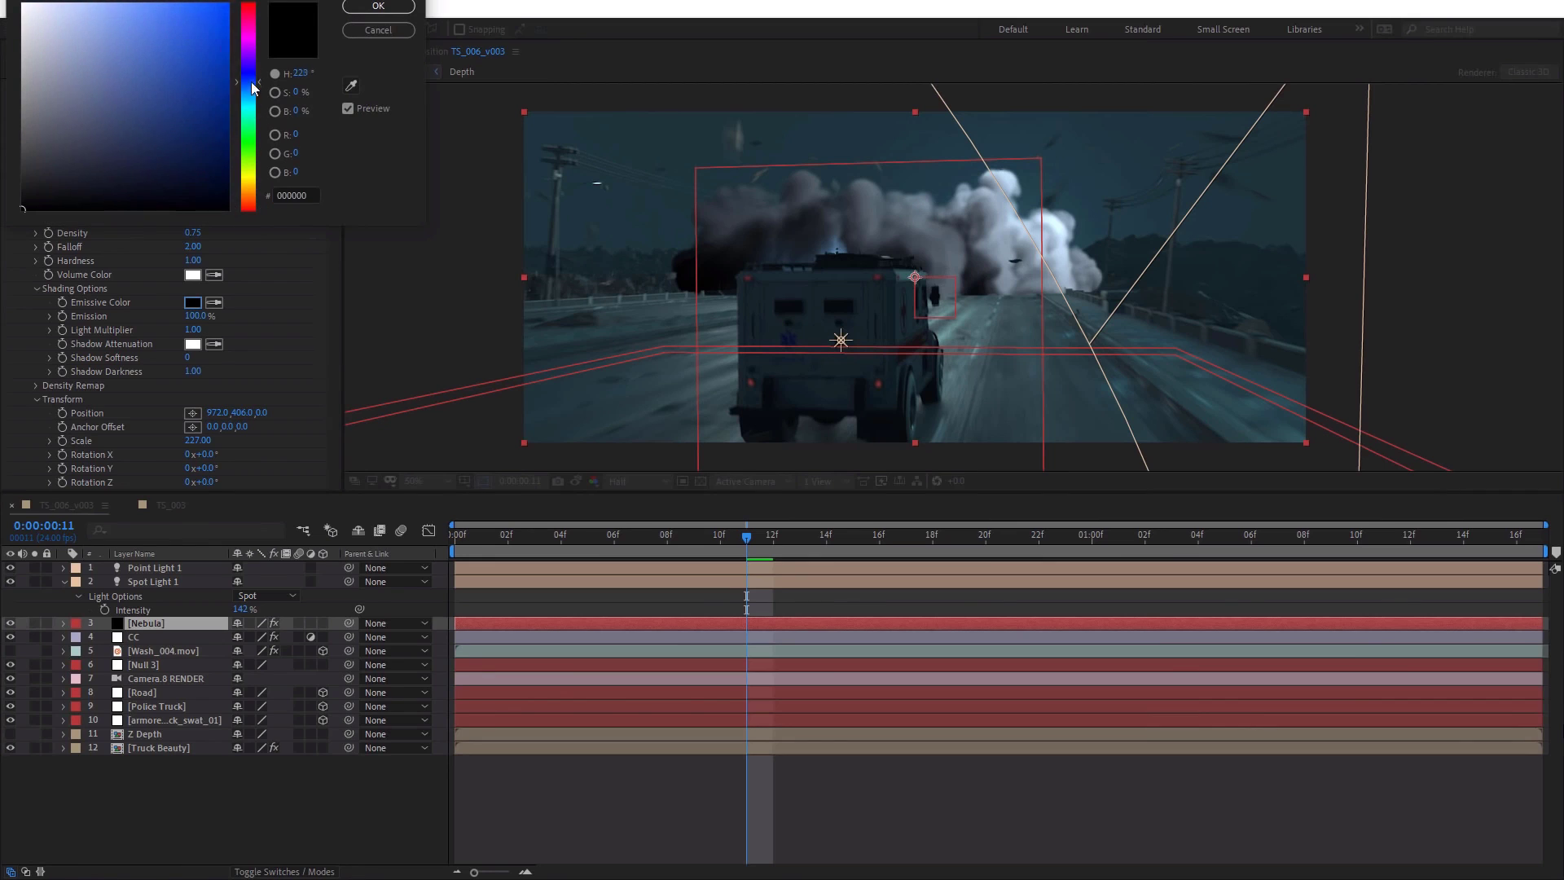
{"action": "left_click_drag", "start_coordinate": [80, 196], "coordinate": [82, 184]}
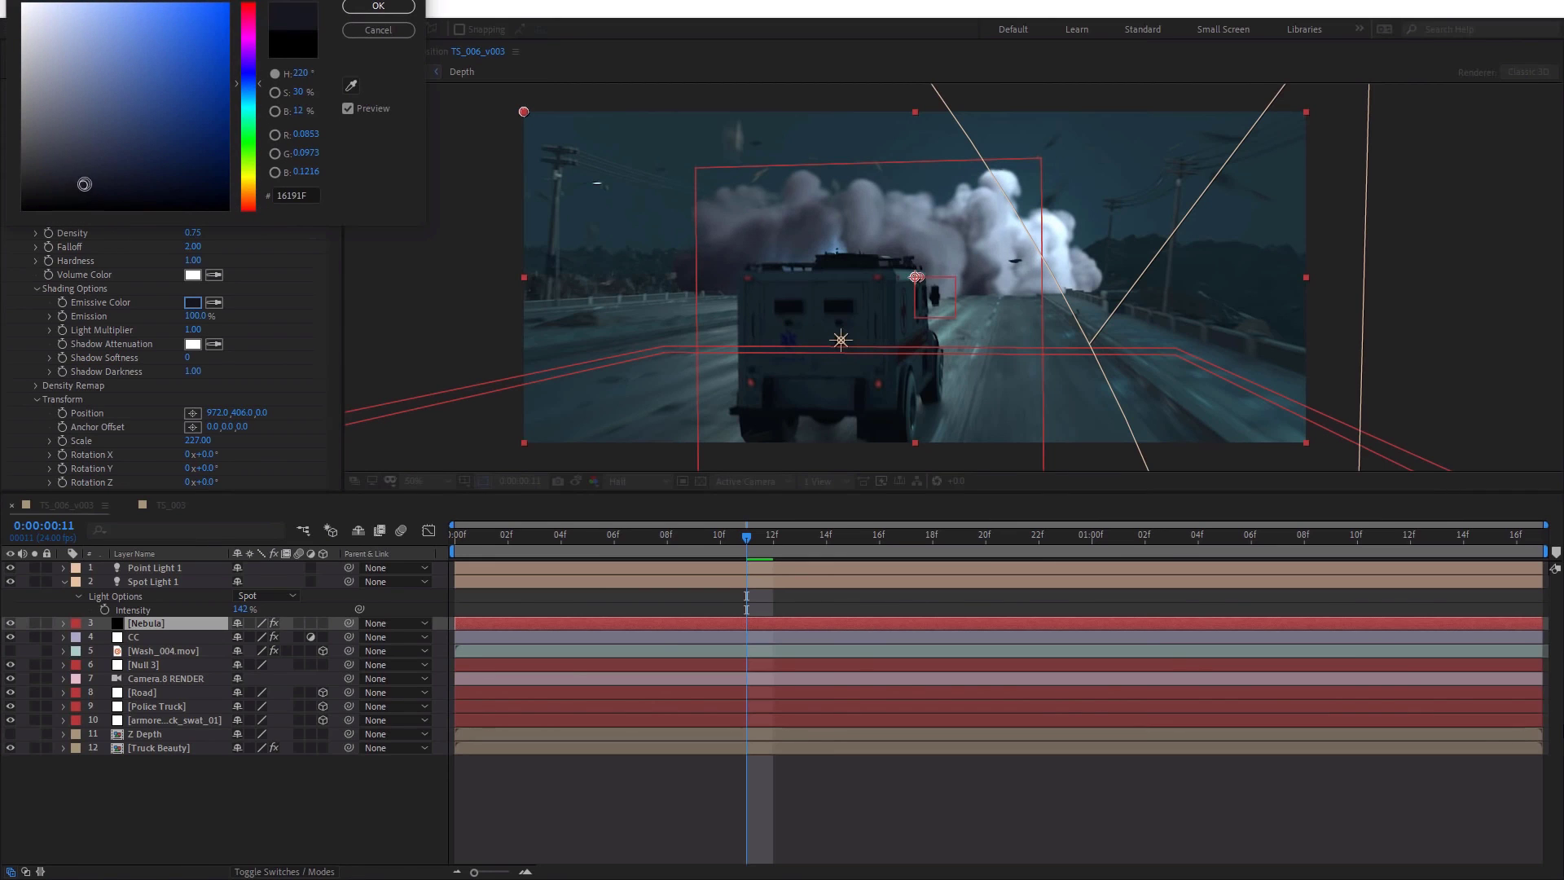
{"action": "left_click", "coordinate": [250, 92]}
{"action": "left_click_drag", "start_coordinate": [250, 92], "coordinate": [249, 98]}
{"action": "left_click_drag", "start_coordinate": [108, 187], "coordinate": [91, 183]}
{"action": "key", "text": "Return"}
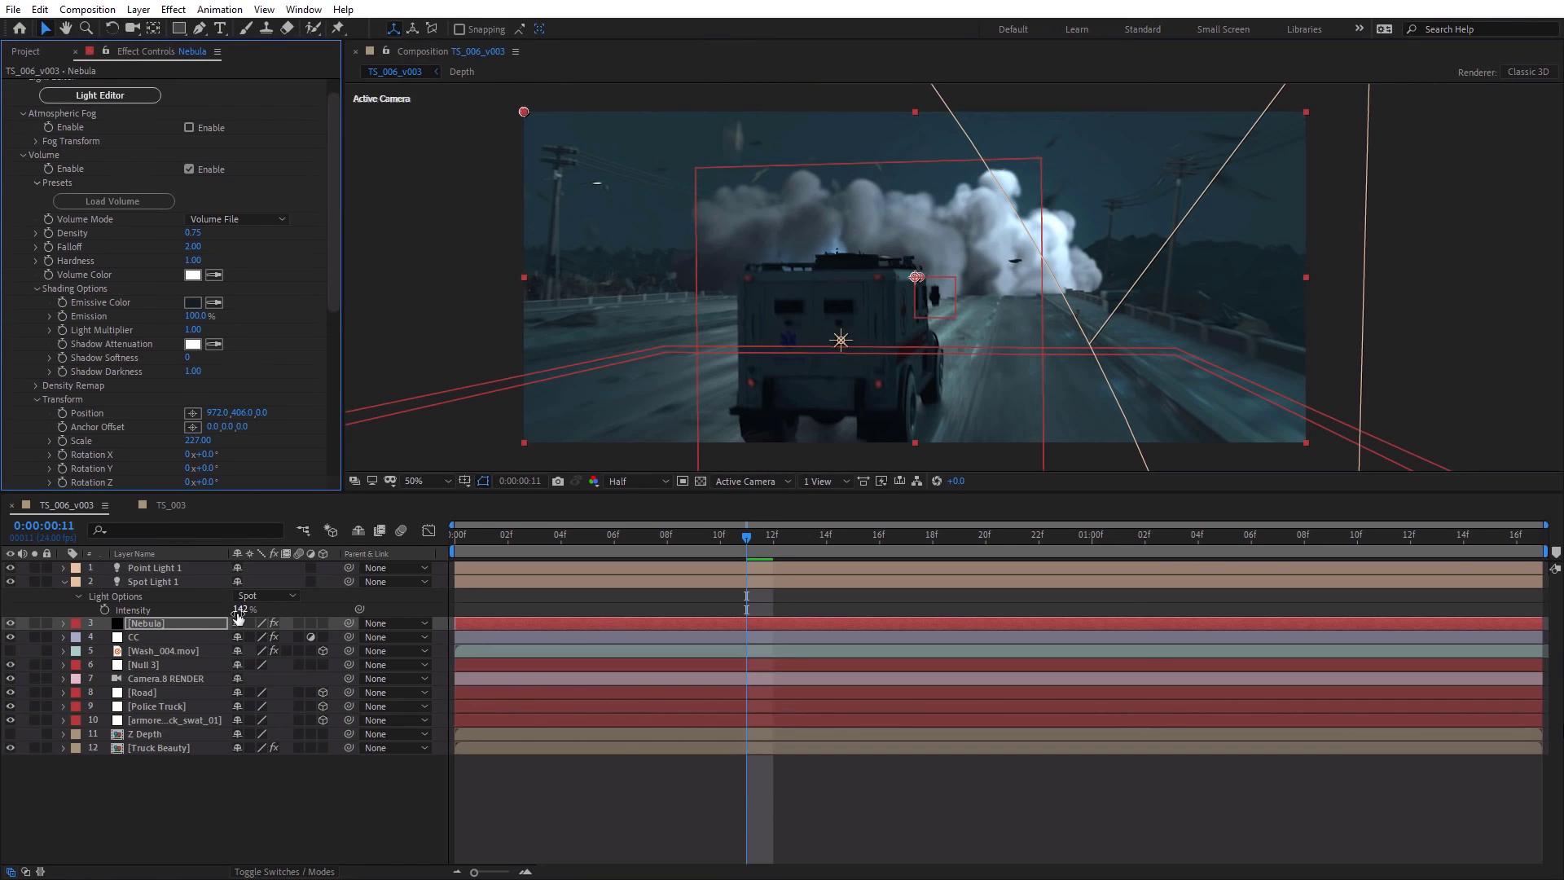
Lower the intensity of Spot Light 1 to 93%.
{"action": "left_click_drag", "start_coordinate": [238, 617], "coordinate": [212, 623]}
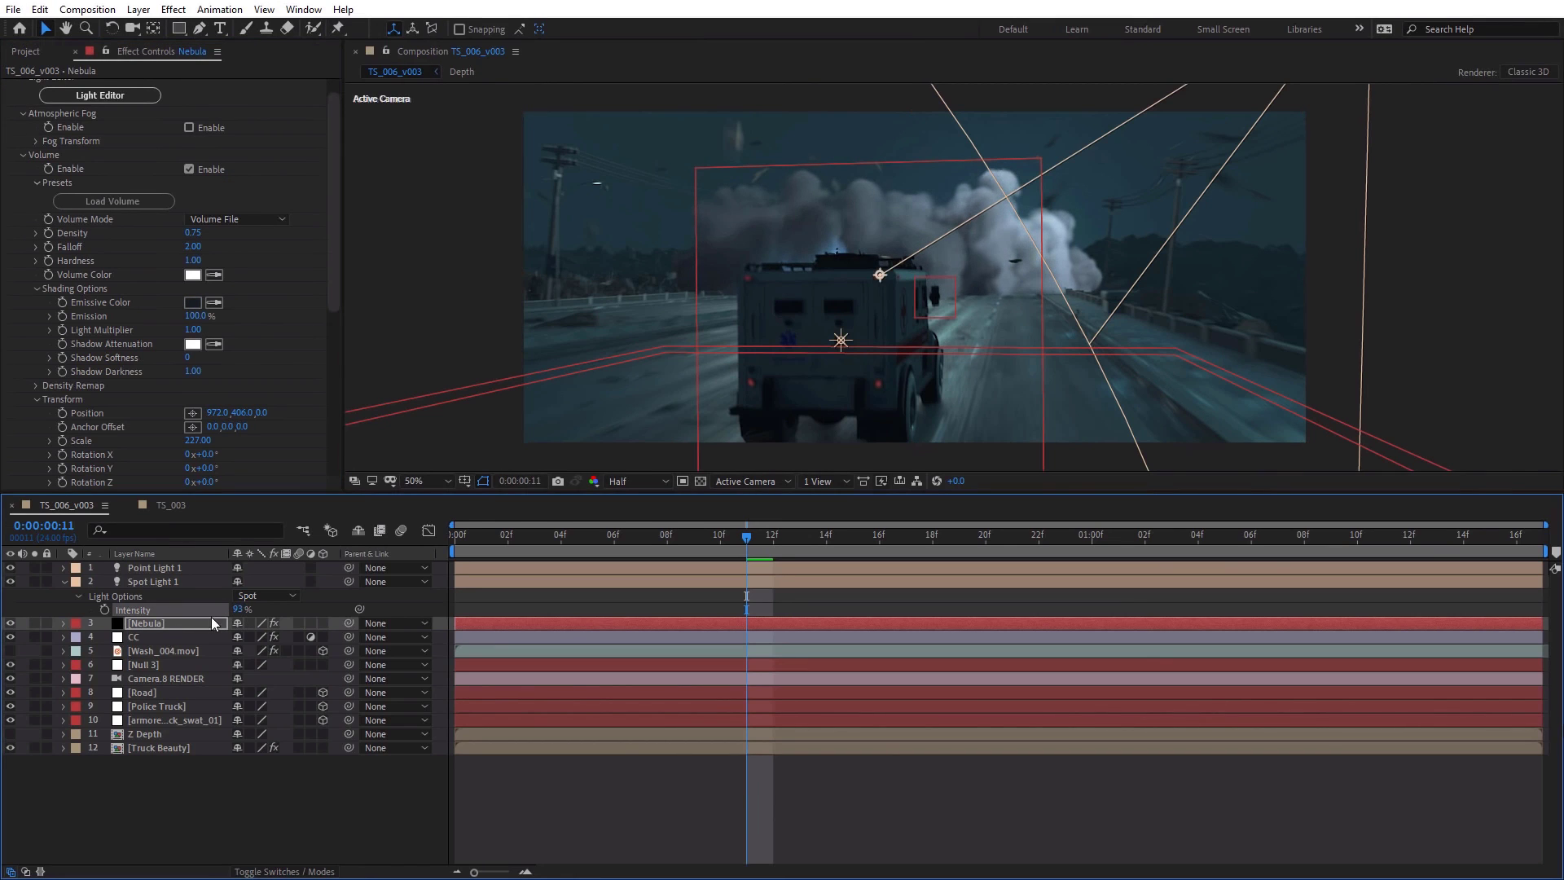
{"action": "left_click", "coordinate": [119, 580]}
Move Point Light 1 to the upper right beside the truck and raise its intensity to 182%.
{"action": "left_click", "coordinate": [150, 568]}
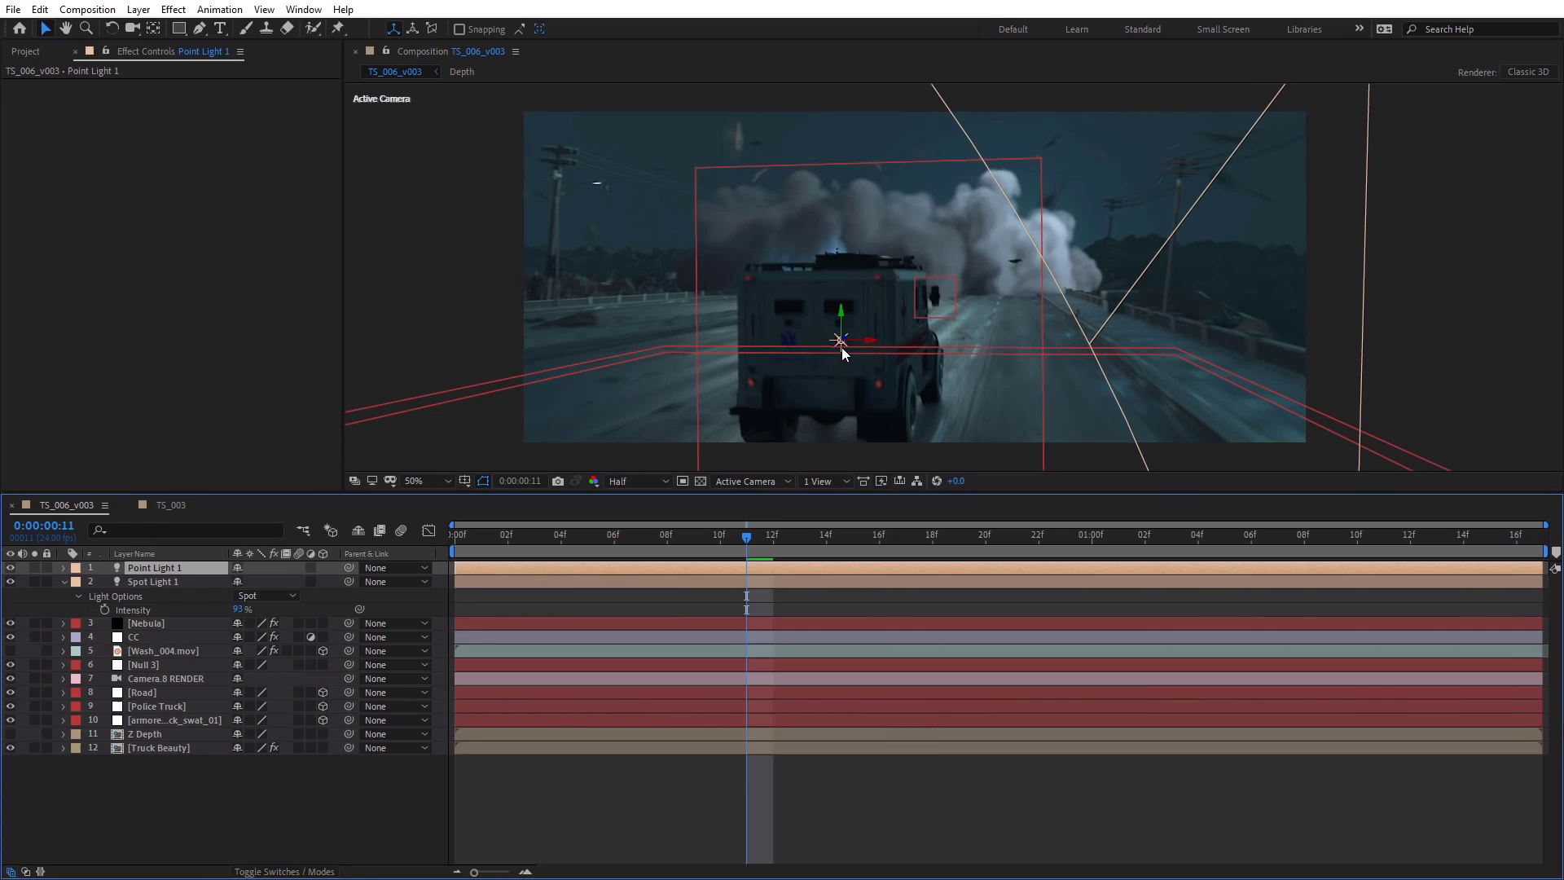
{"action": "left_click_drag", "start_coordinate": [842, 347], "coordinate": [930, 312]}
{"action": "key", "text": "t"}
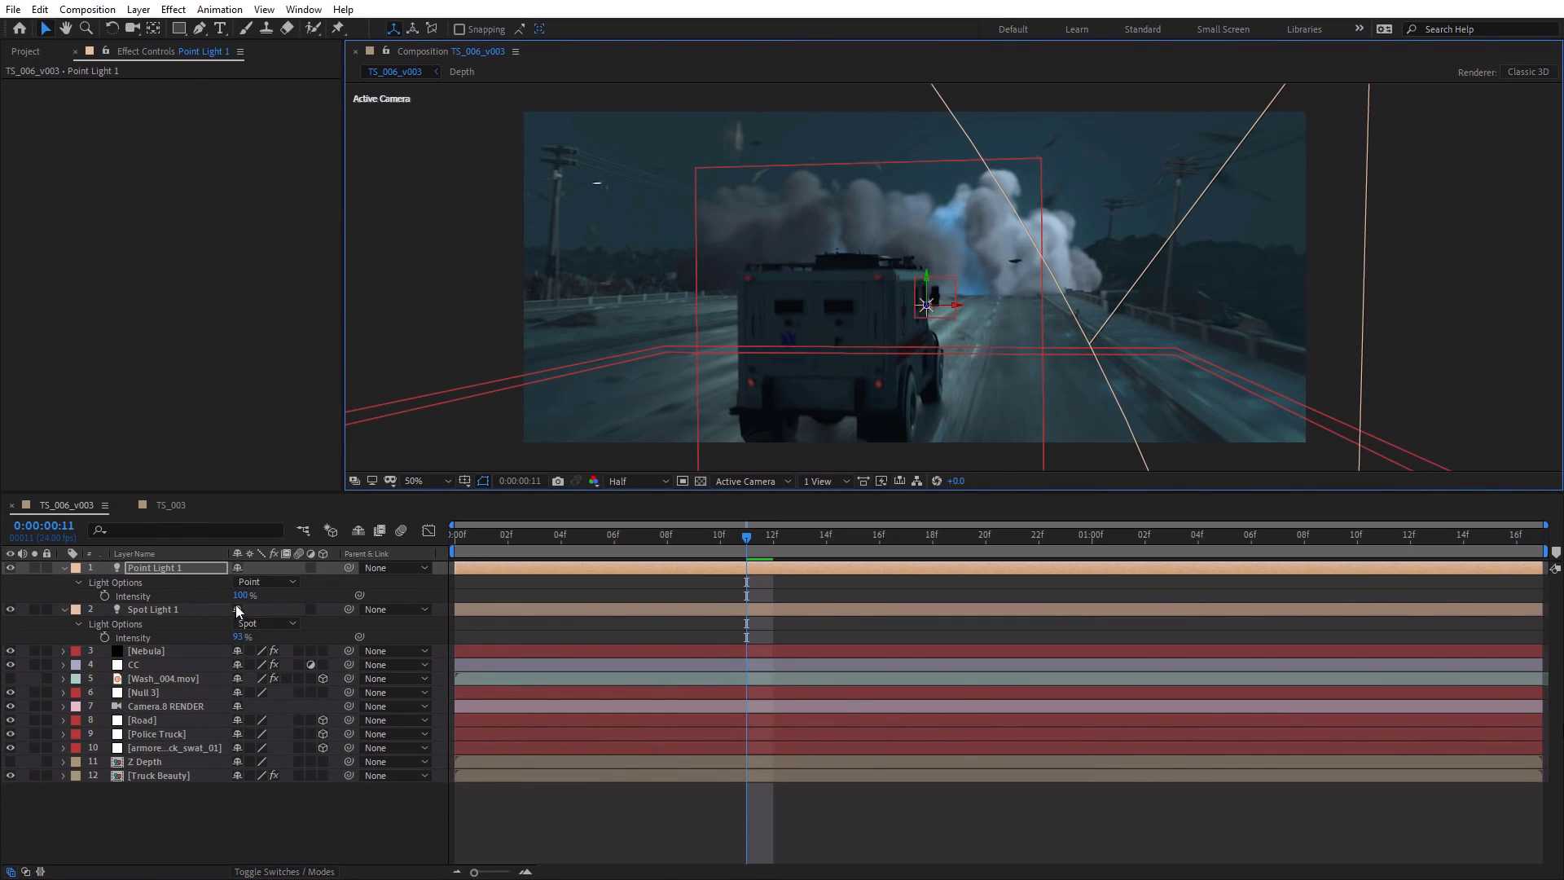
{"action": "left_click_drag", "start_coordinate": [241, 595], "coordinate": [303, 590]}
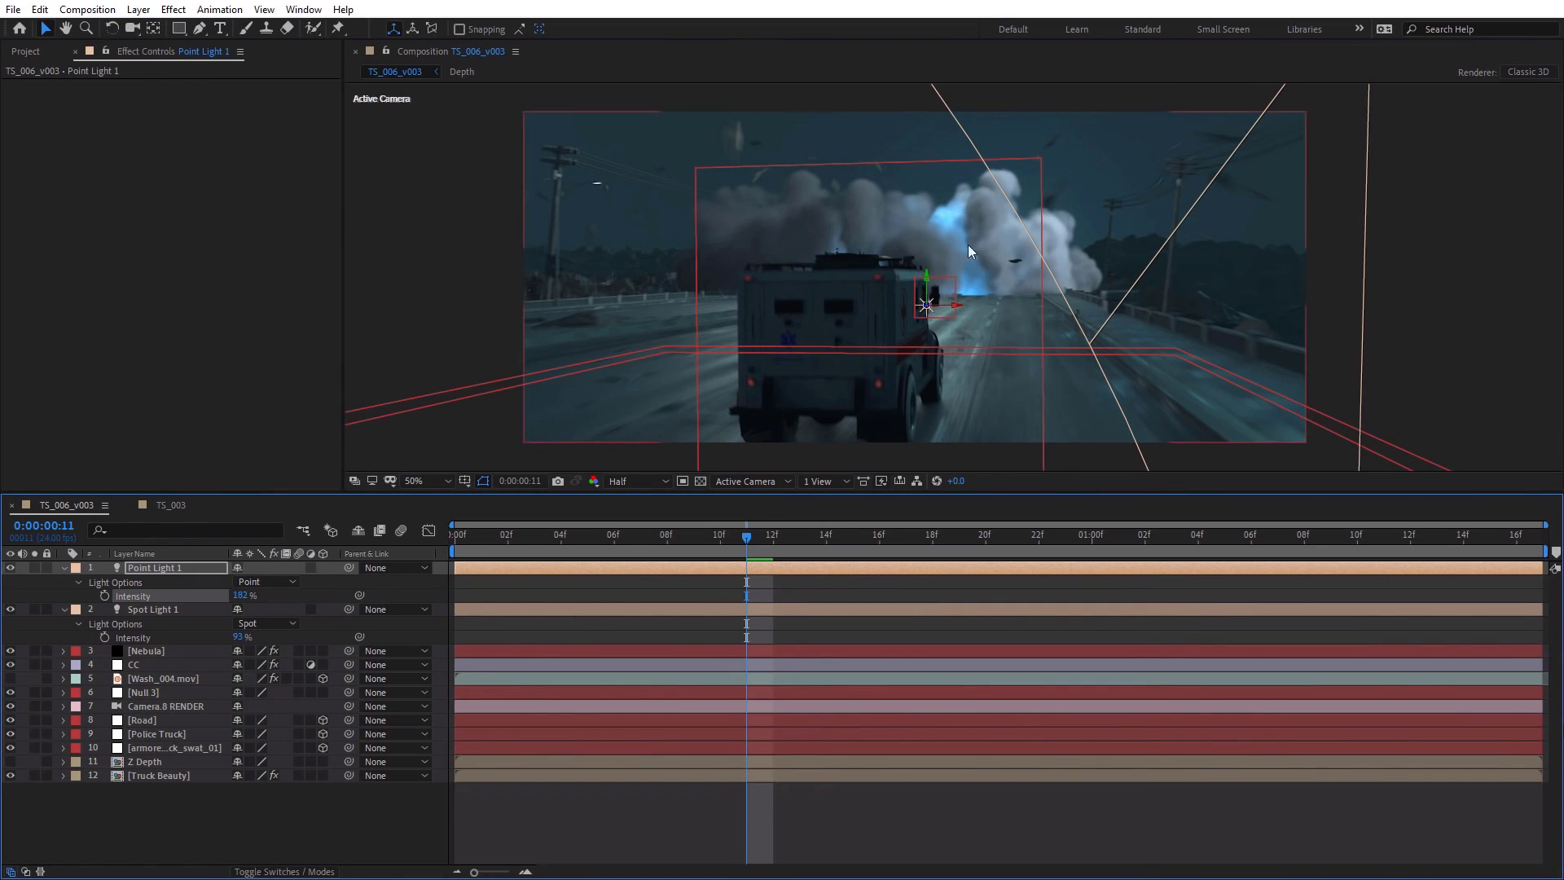
Open the Nebula light editor and connect a Flicker node to Point Light 1.
{"action": "left_click", "coordinate": [148, 650]}
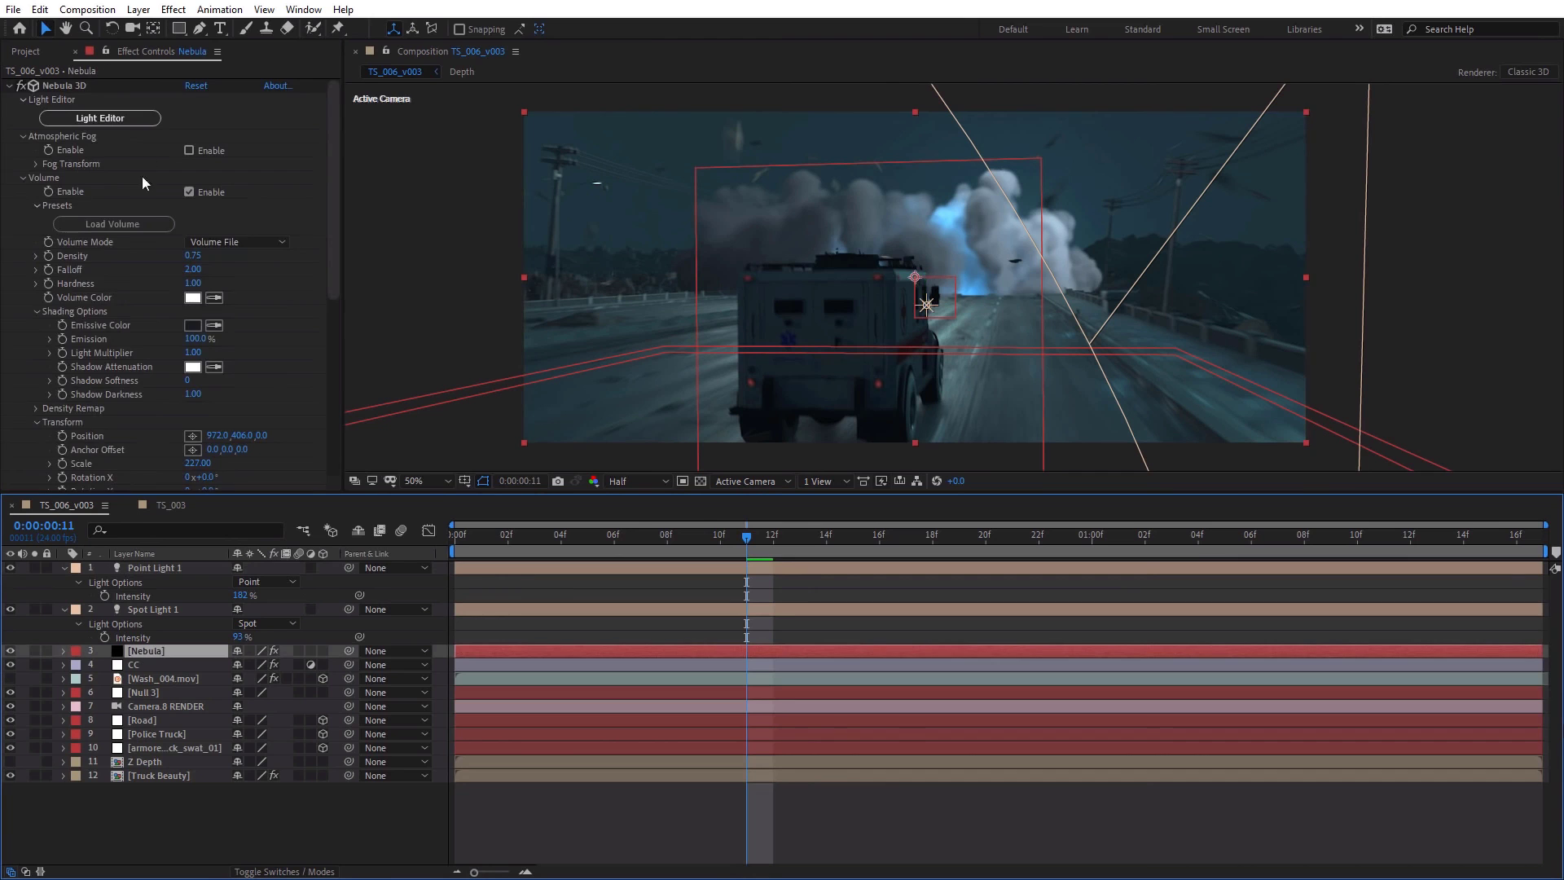
{"action": "left_click", "coordinate": [100, 119]}
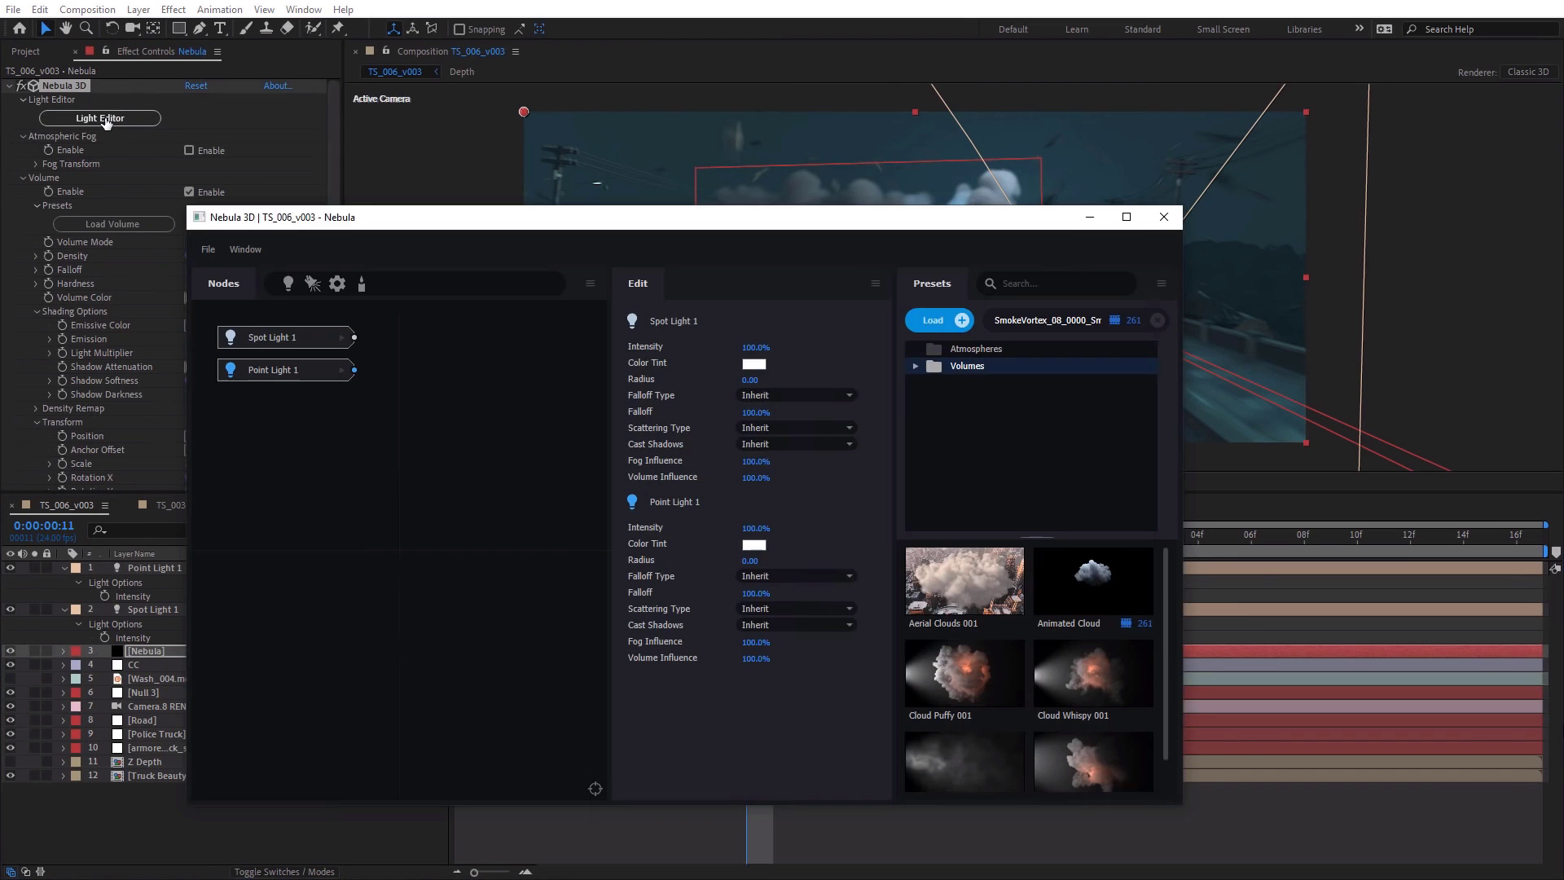
{"action": "left_click", "coordinate": [375, 467]}
{"action": "left_click", "coordinate": [272, 371]}
{"action": "left_click_drag", "start_coordinate": [494, 225], "coordinate": [740, 454]}
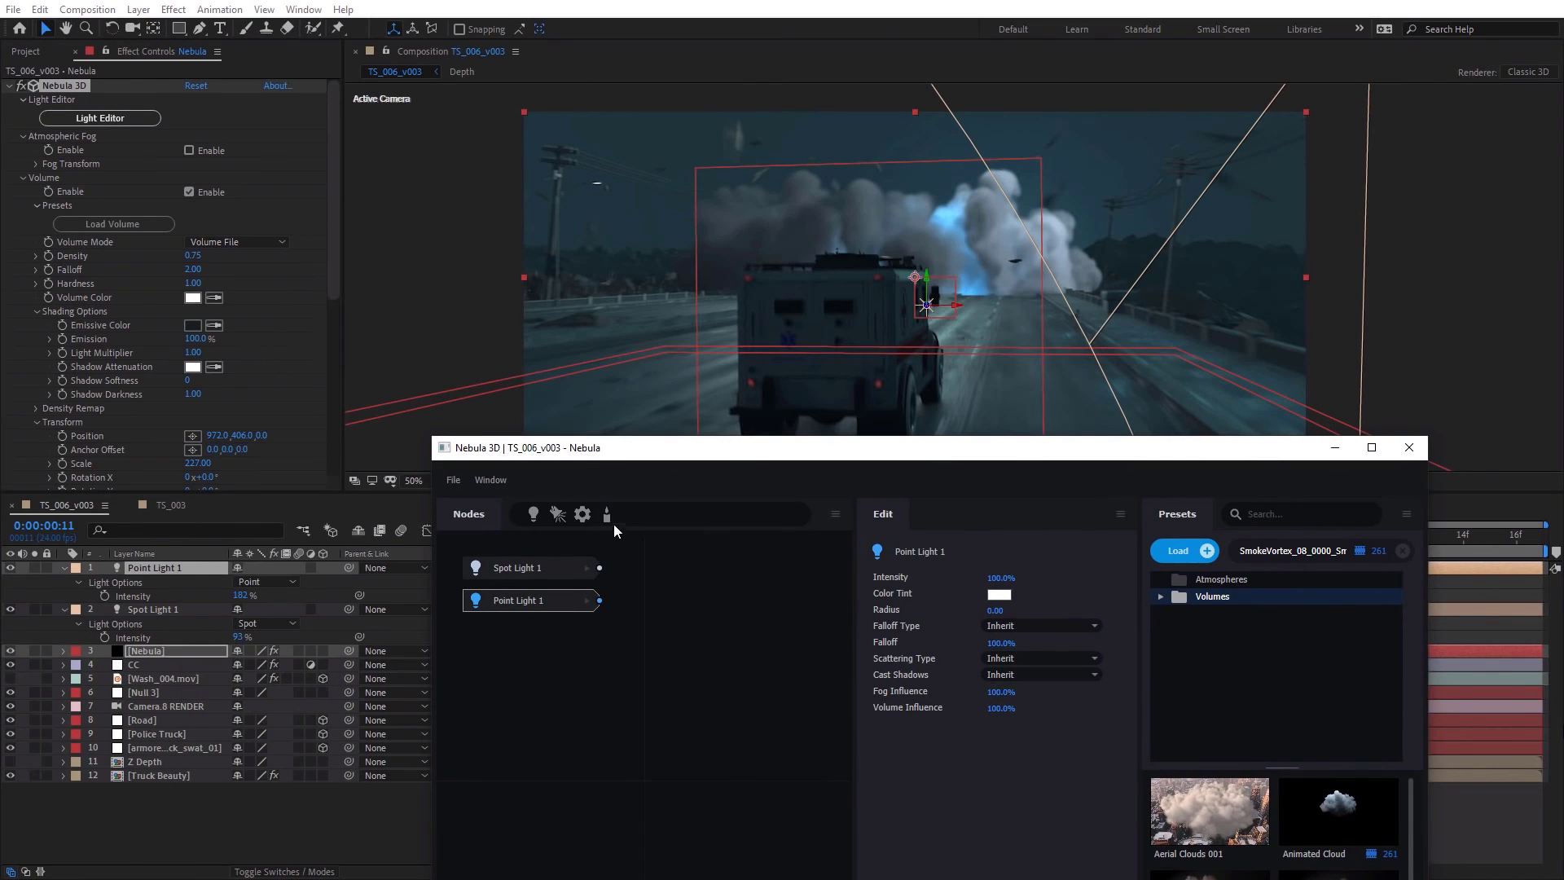
{"action": "left_click_drag", "start_coordinate": [614, 523], "coordinate": [649, 612]}
Set the Flicker node's amount to 25 and close the light editor.
{"action": "left_click", "coordinate": [993, 575]}
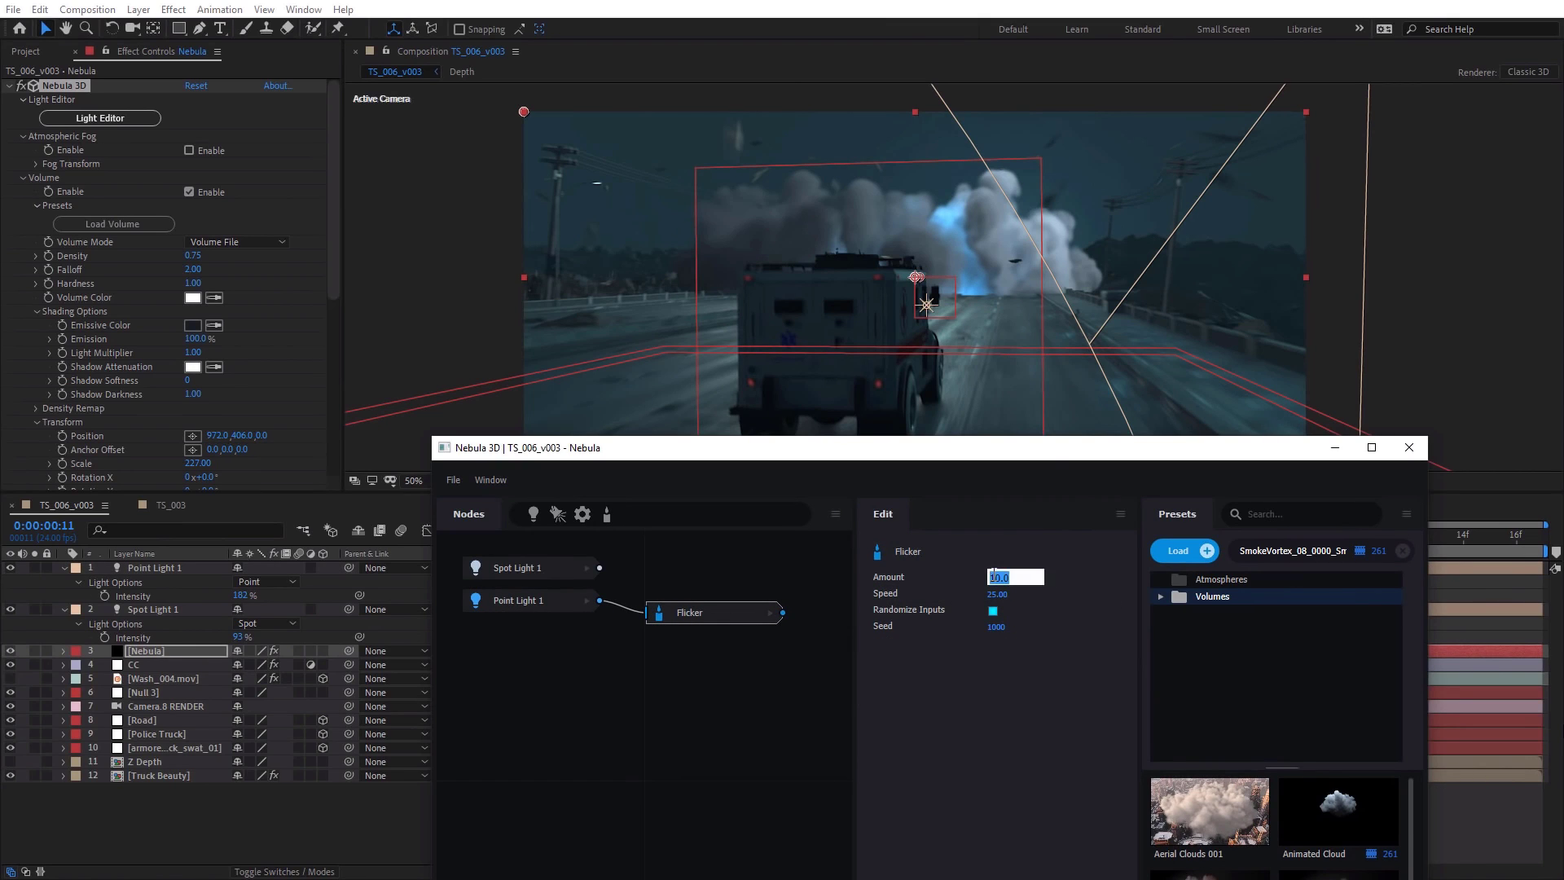
{"action": "type", "text": "25"}
{"action": "key", "text": "Return"}
{"action": "left_click", "coordinate": [1409, 447]}
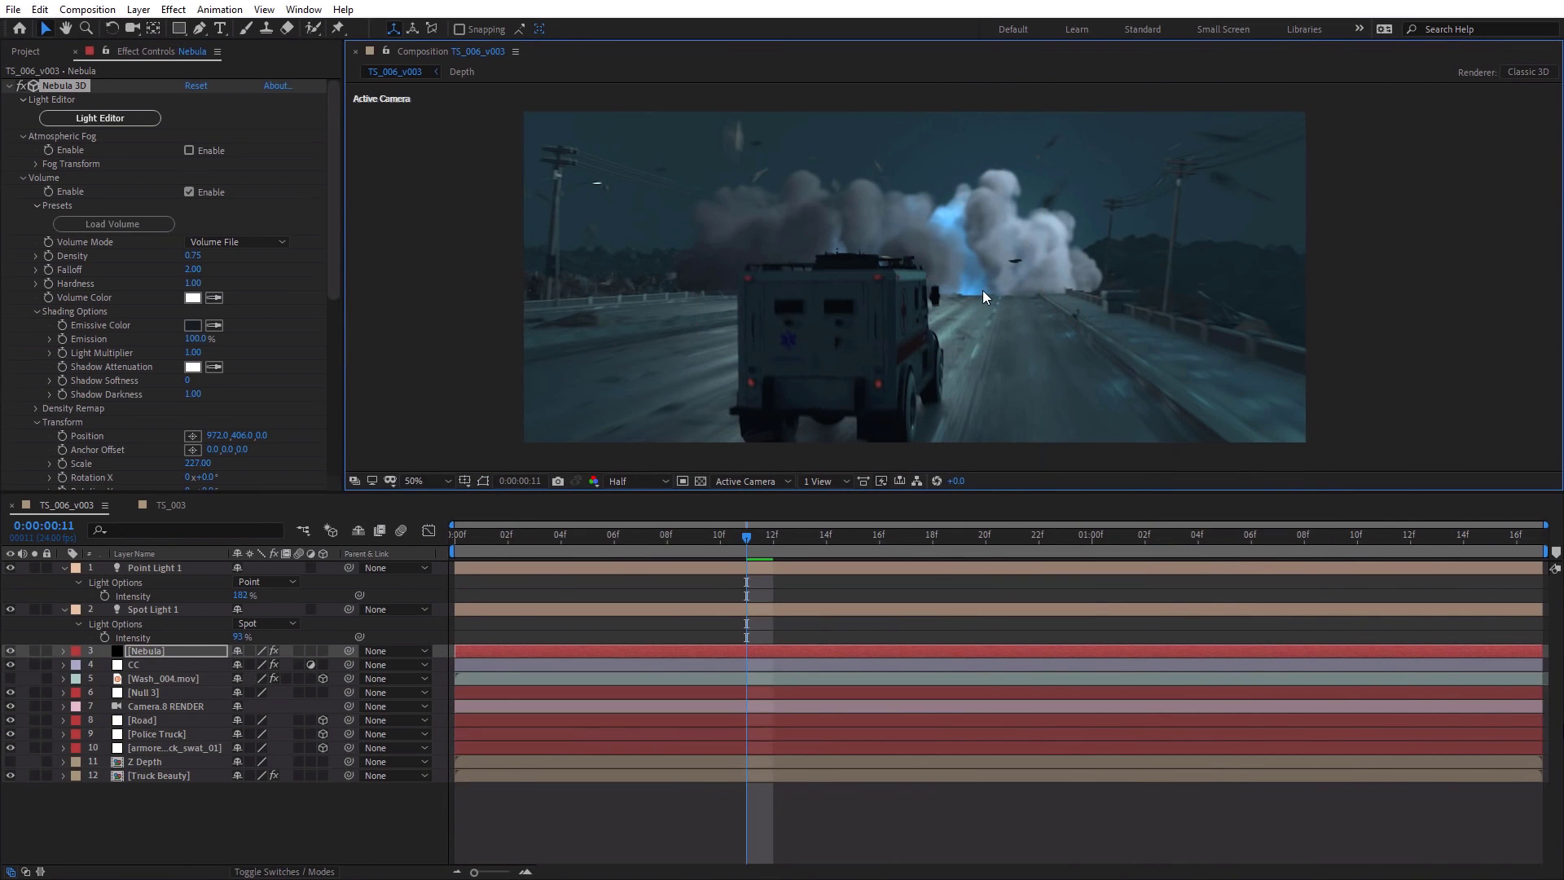
Play back the shot and orbit the camera to examine the flickering light and the atmospheric fog.
{"action": "key", "text": "space"}
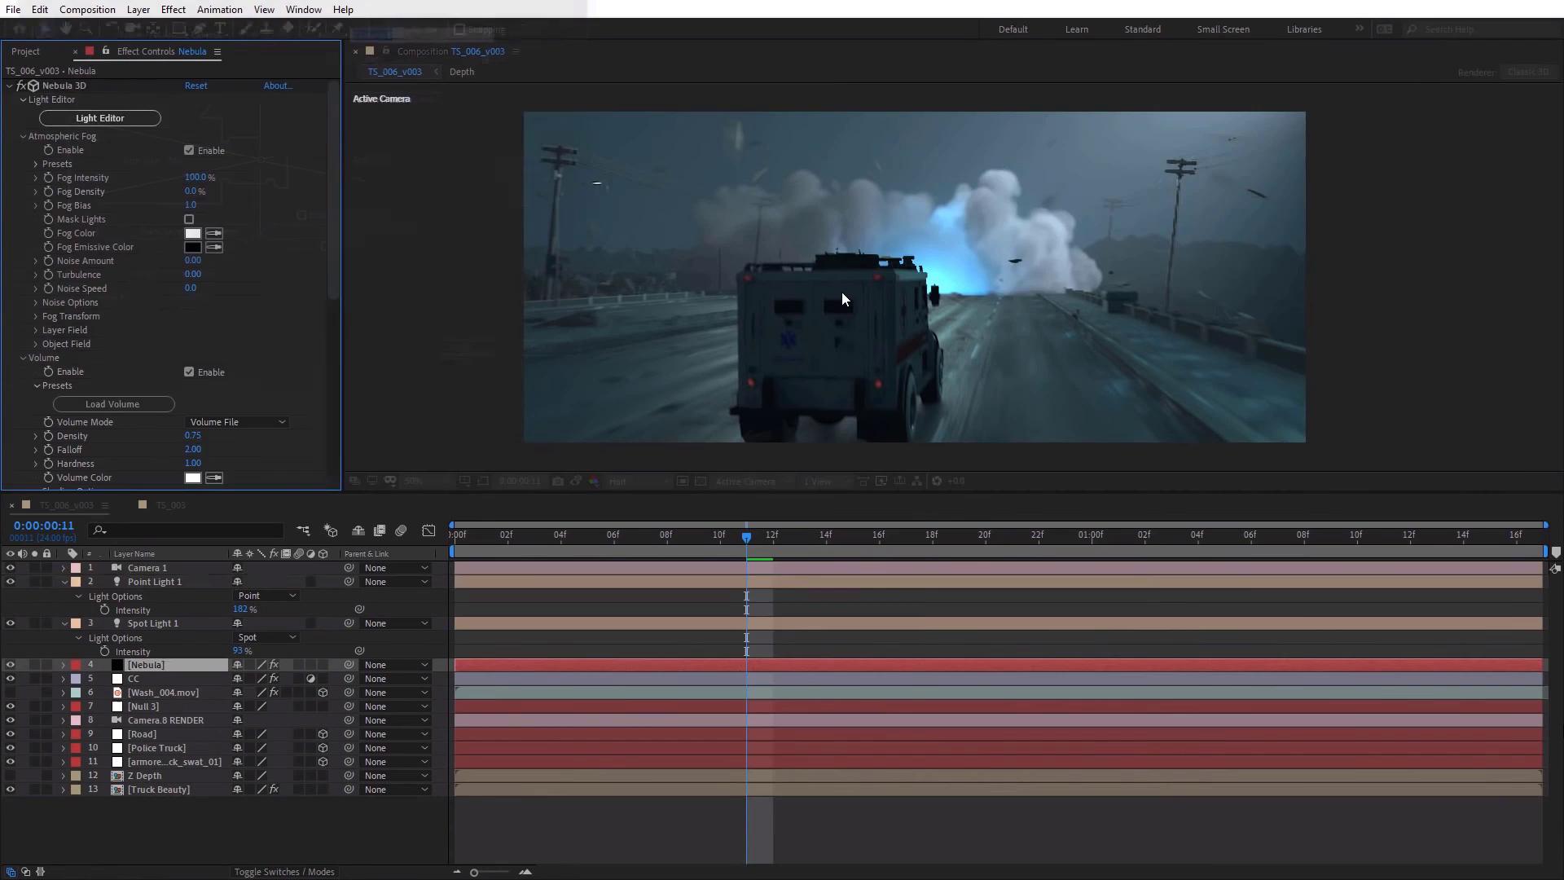
{"action": "key", "text": "c"}
{"action": "left_click_drag", "start_coordinate": [955, 294], "coordinate": [897, 296]}
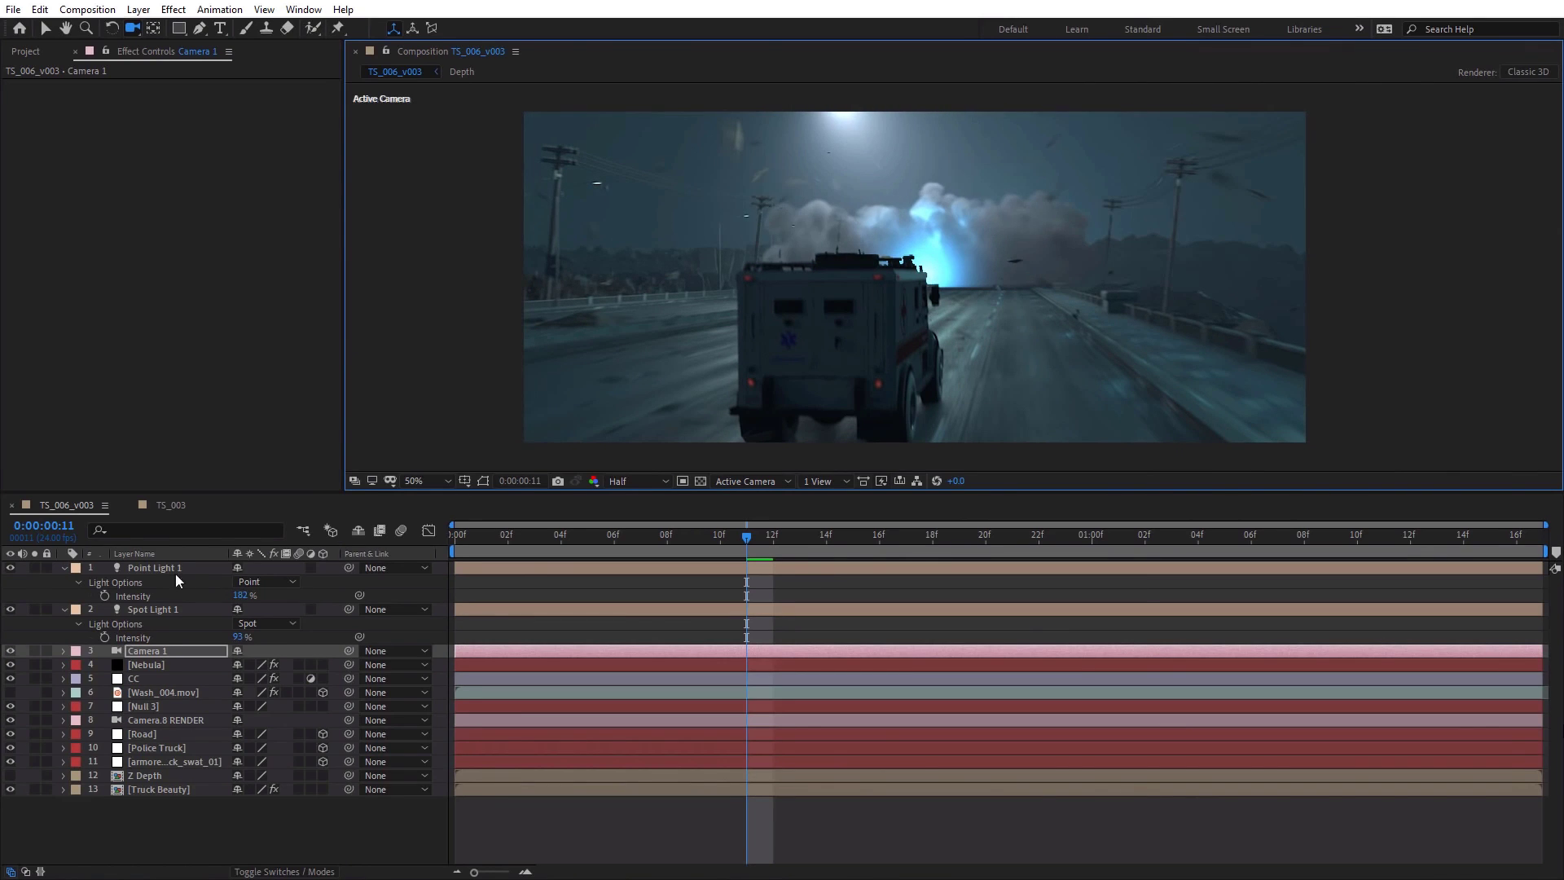
Switch to the TS_003 composition, select Spot Light 2 and show the layer controls of the headlight spots.
{"action": "left_click", "coordinate": [167, 504]}
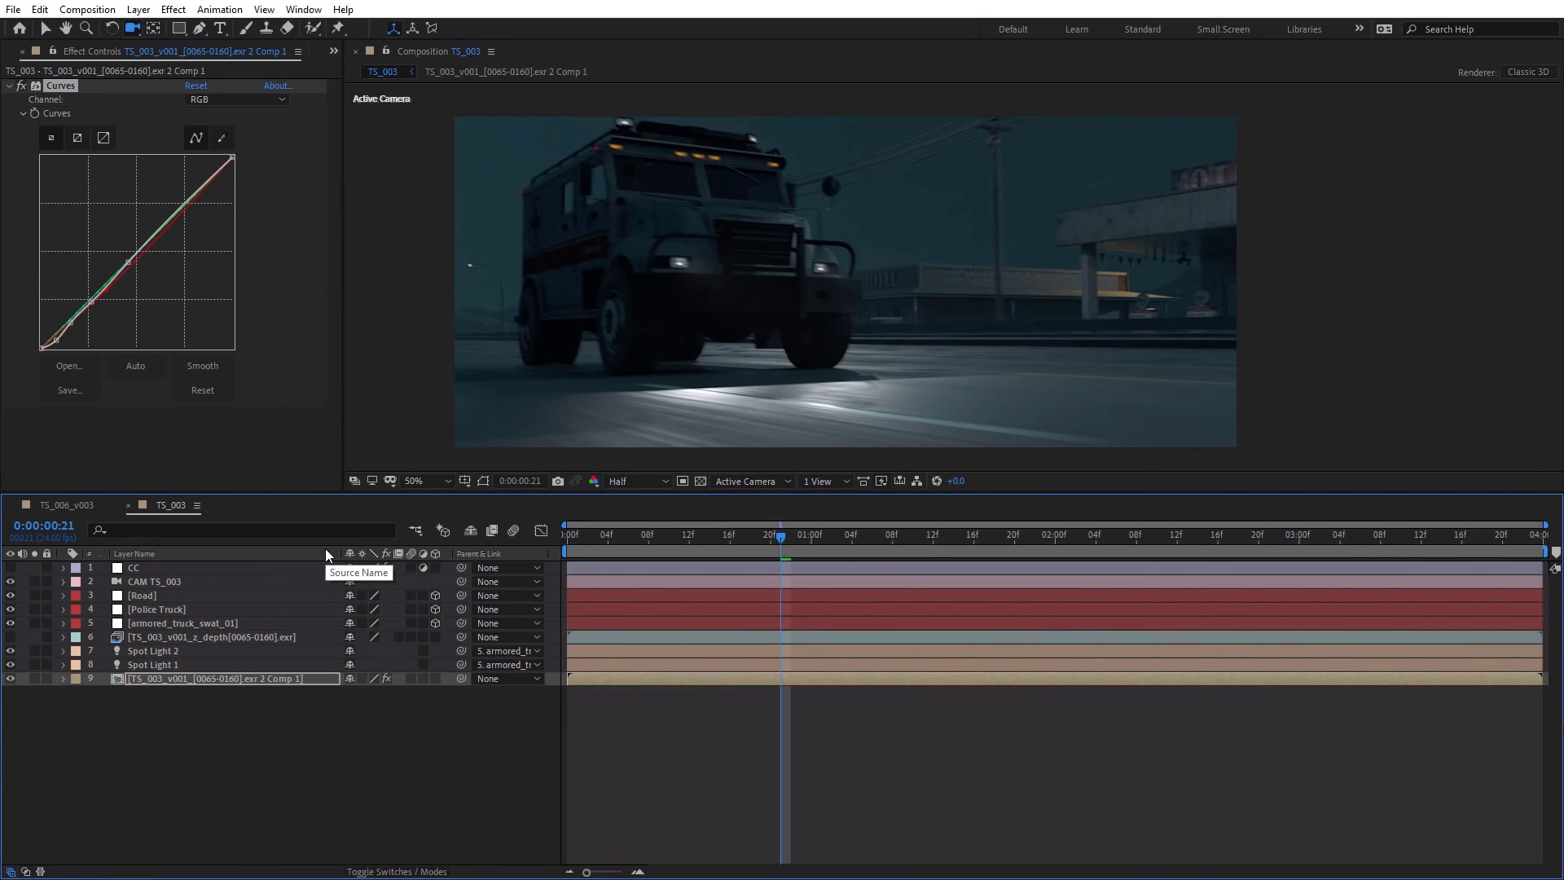
{"action": "left_click", "coordinate": [144, 652]}
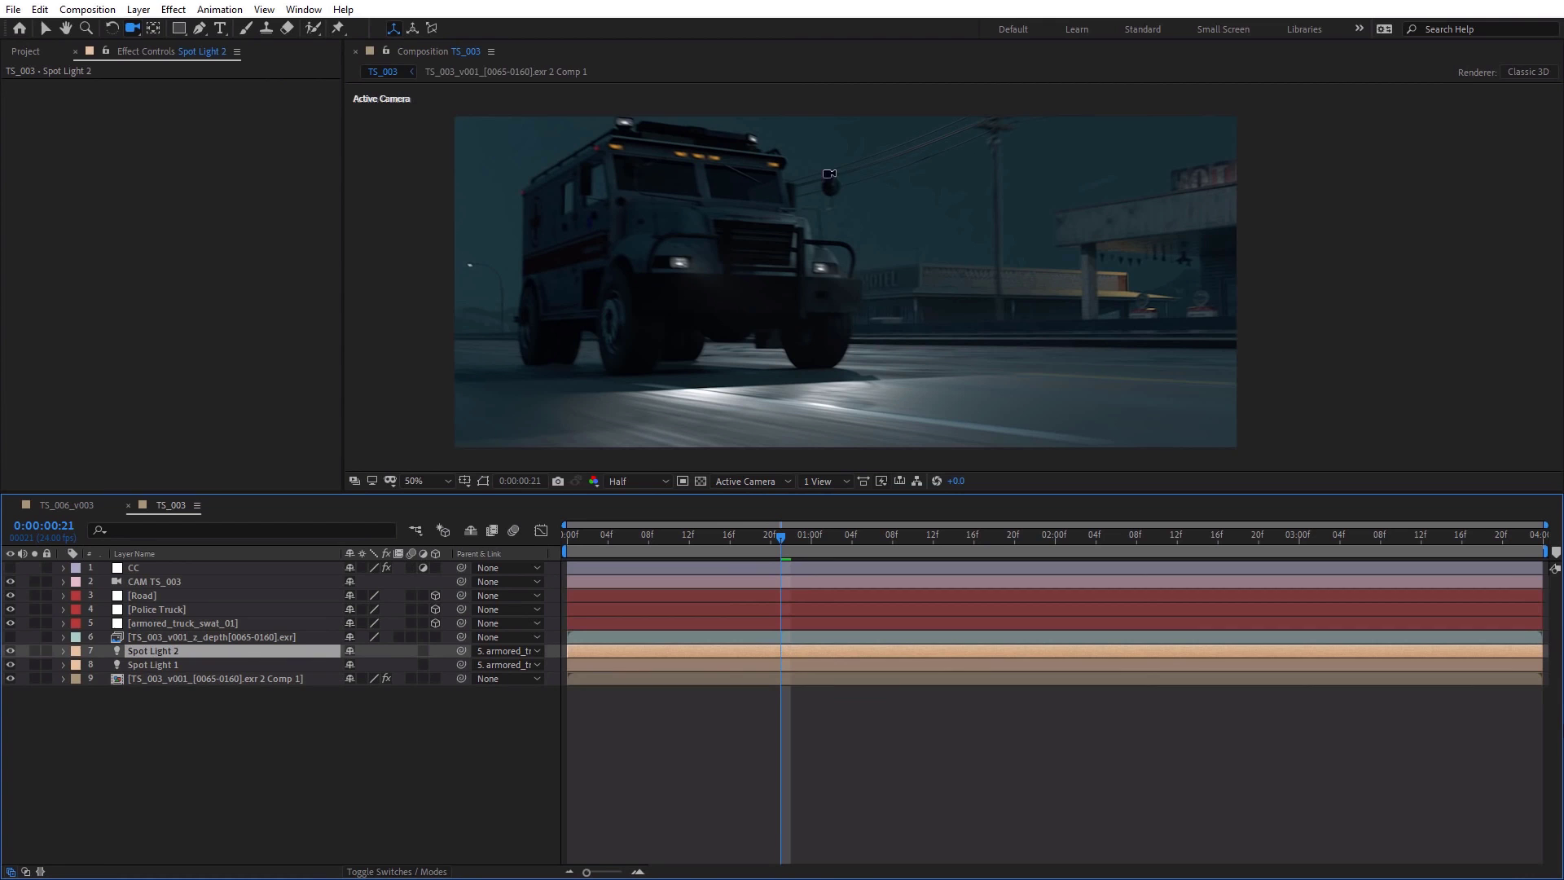
{"action": "key", "text": "ctrl+shift+h"}
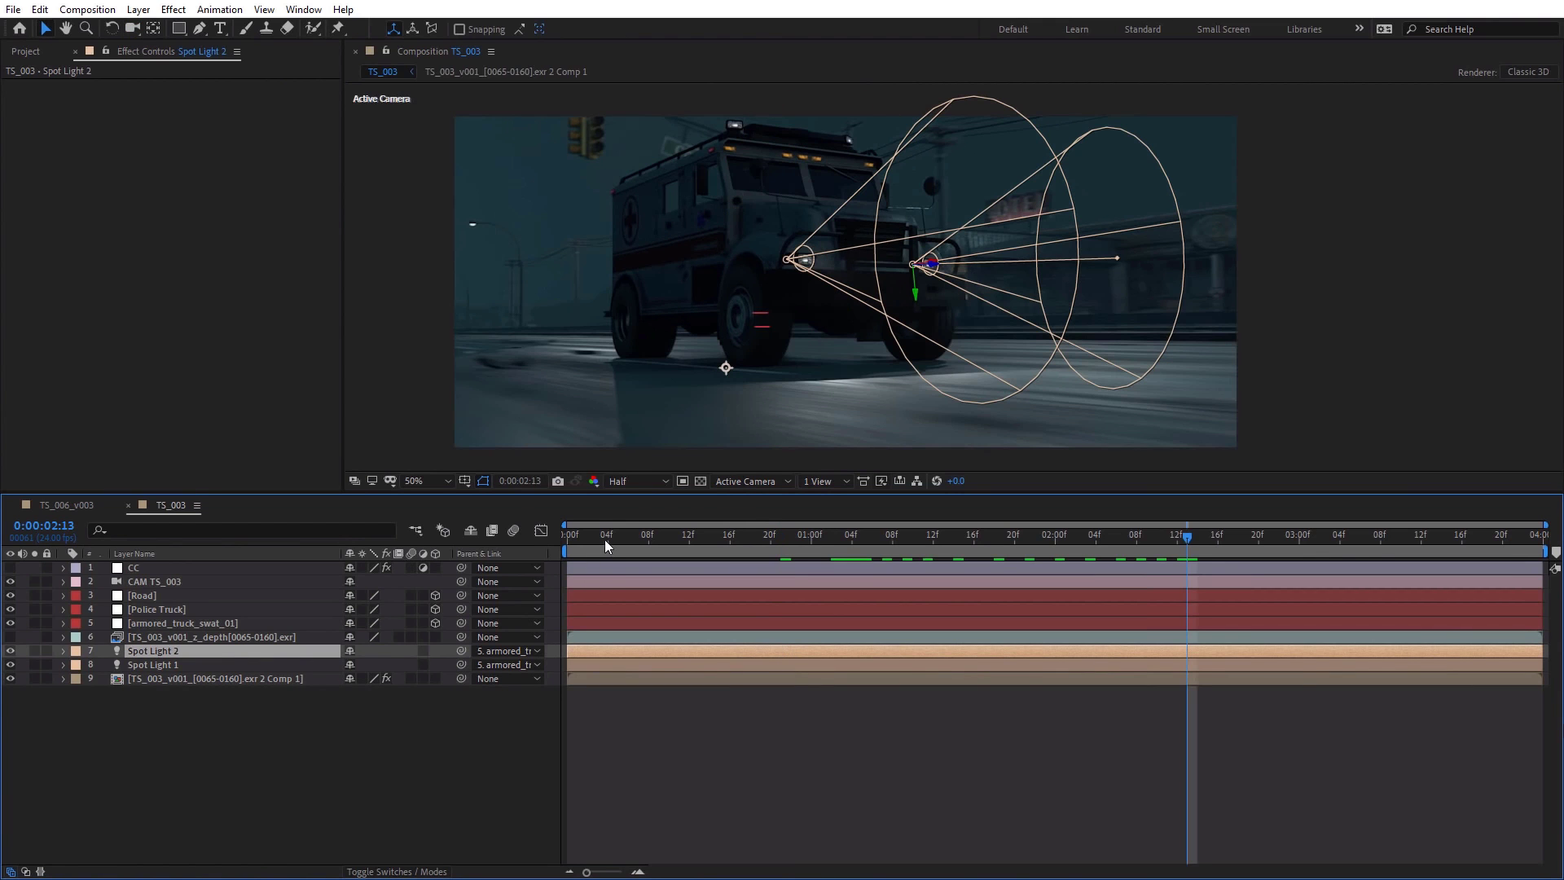
Create a new full-size black solid in TS_003, apply the Nebula 3D effect to it and scrub through the shot.
{"action": "left_click_drag", "start_coordinate": [606, 540], "coordinate": [1513, 562]}
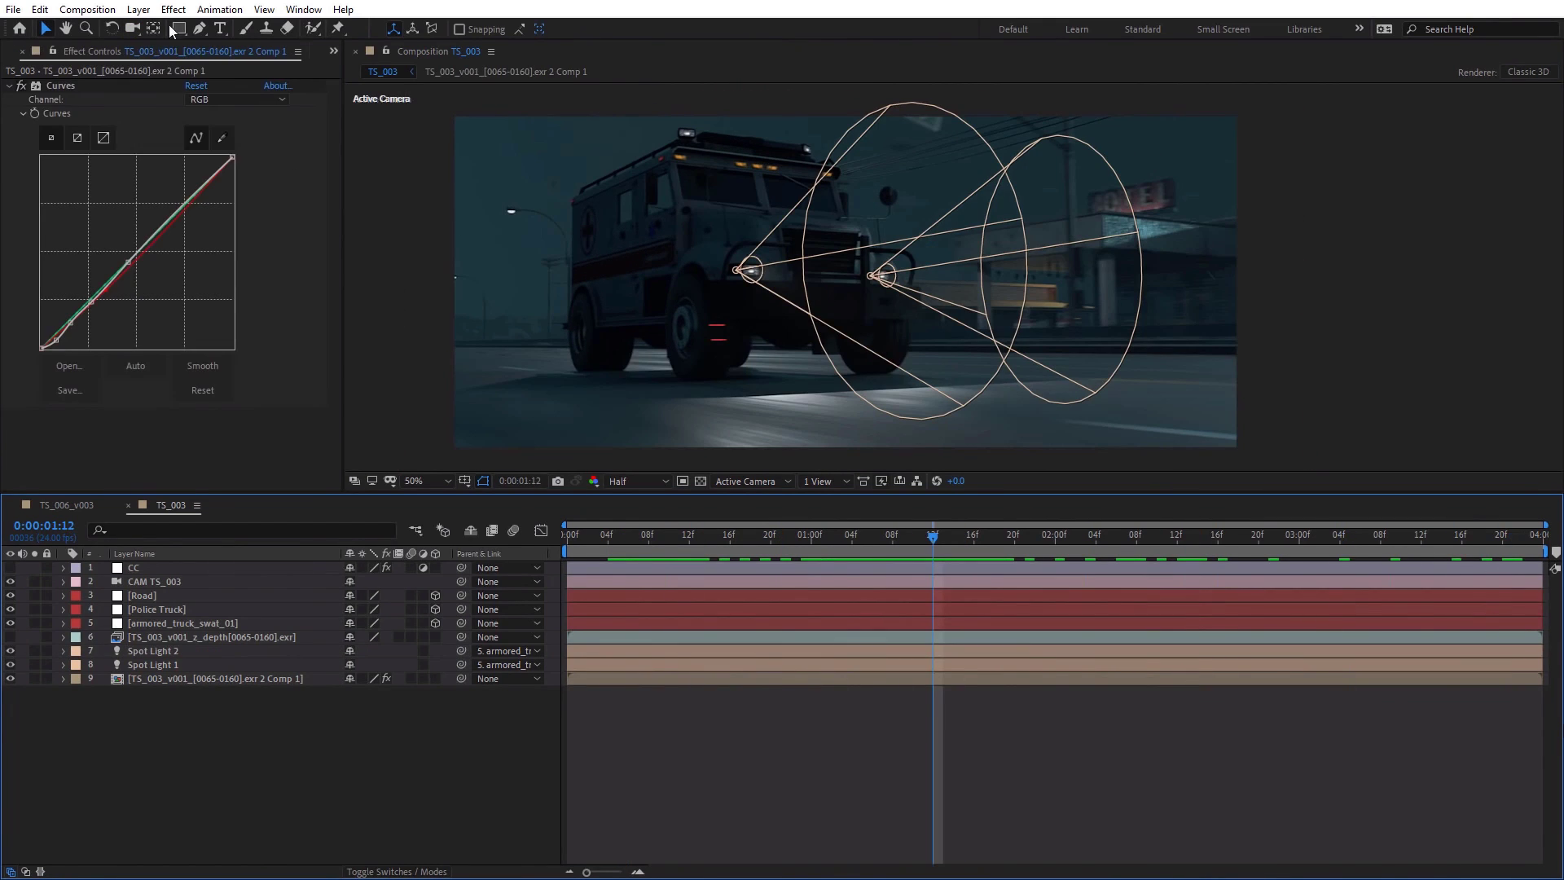
{"action": "left_click", "coordinate": [139, 9]}
{"action": "mouse_move", "coordinate": [163, 25]}
{"action": "left_click", "coordinate": [419, 46]}
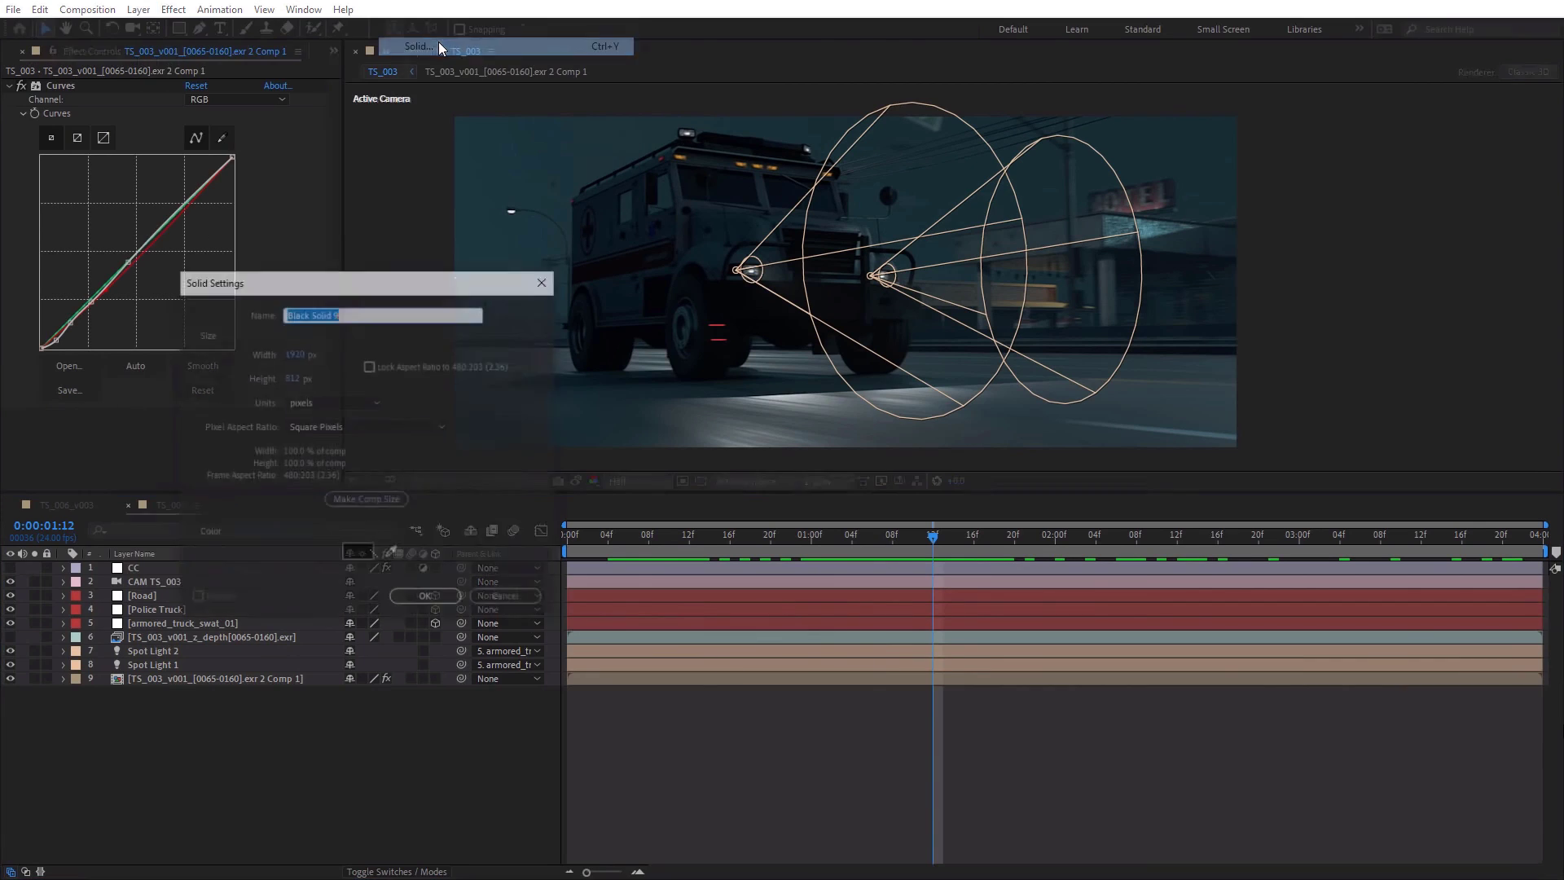
{"action": "key", "text": "Return"}
{"action": "key", "text": "ctrl+space"}
{"action": "type", "text": "radi"}
{"action": "key", "text": "Return"}
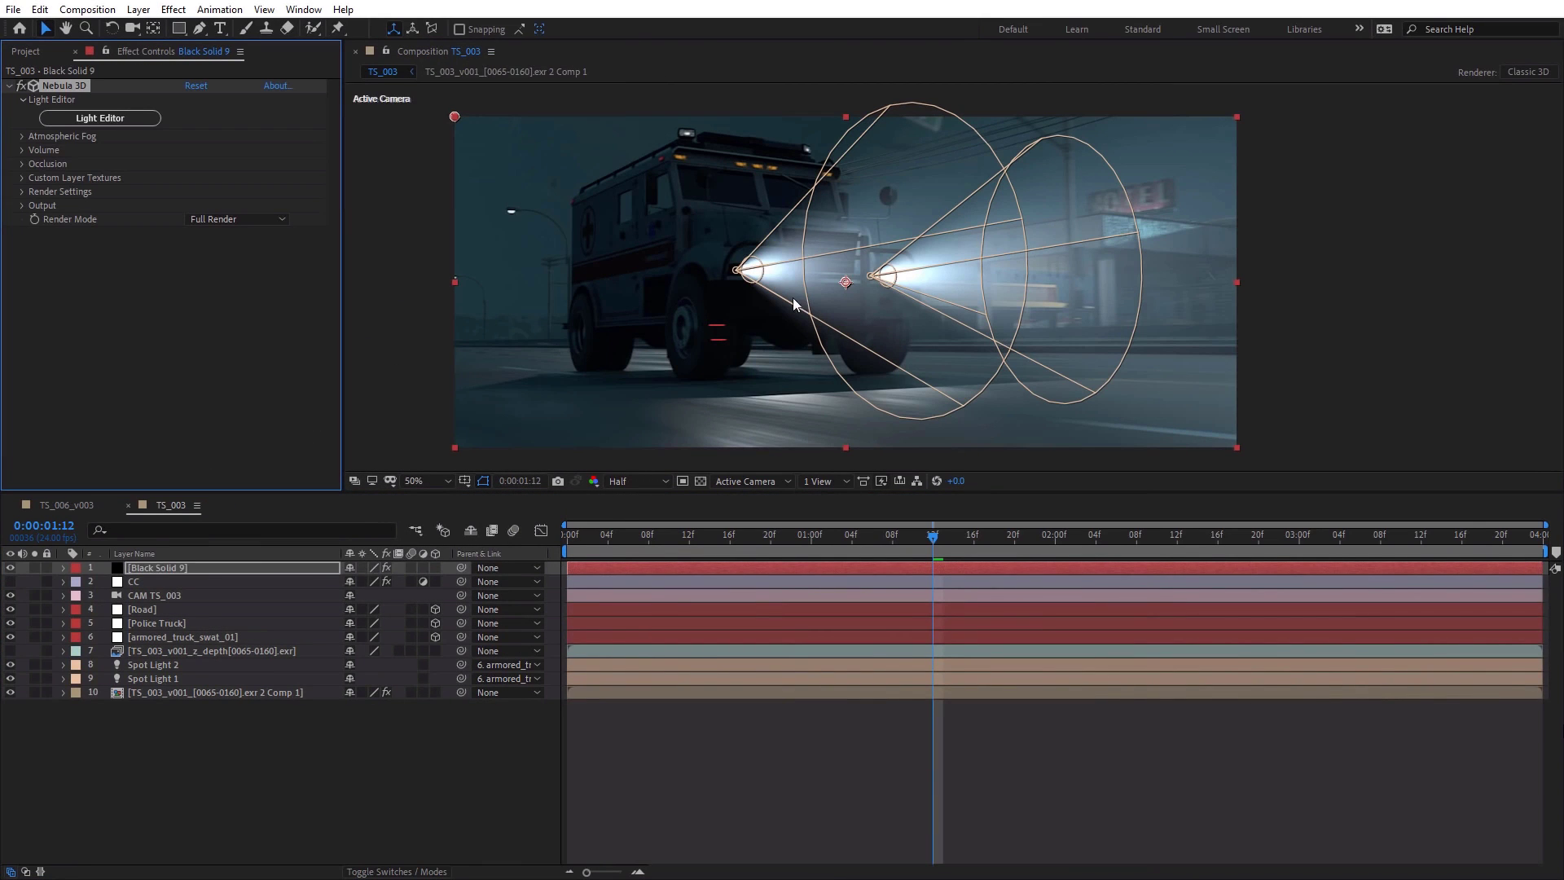
{"action": "left_click_drag", "start_coordinate": [628, 534], "coordinate": [791, 538]}
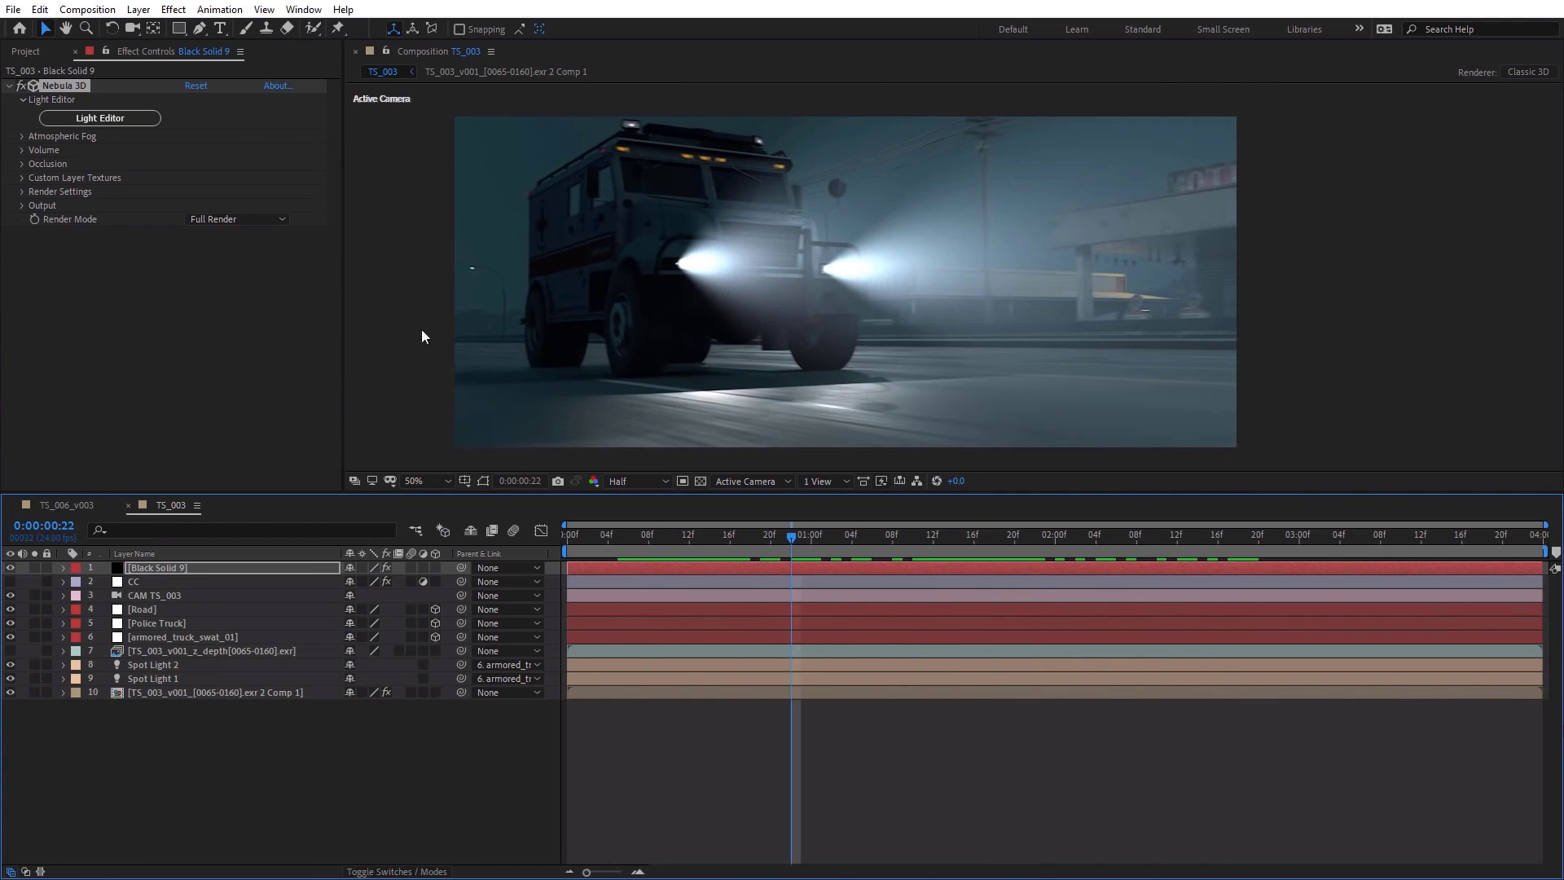
Set the atmospheric fog's noise amount to 0.82 and fog intensity to 374%, and scrub through the shot.
{"action": "left_click", "coordinate": [21, 137]}
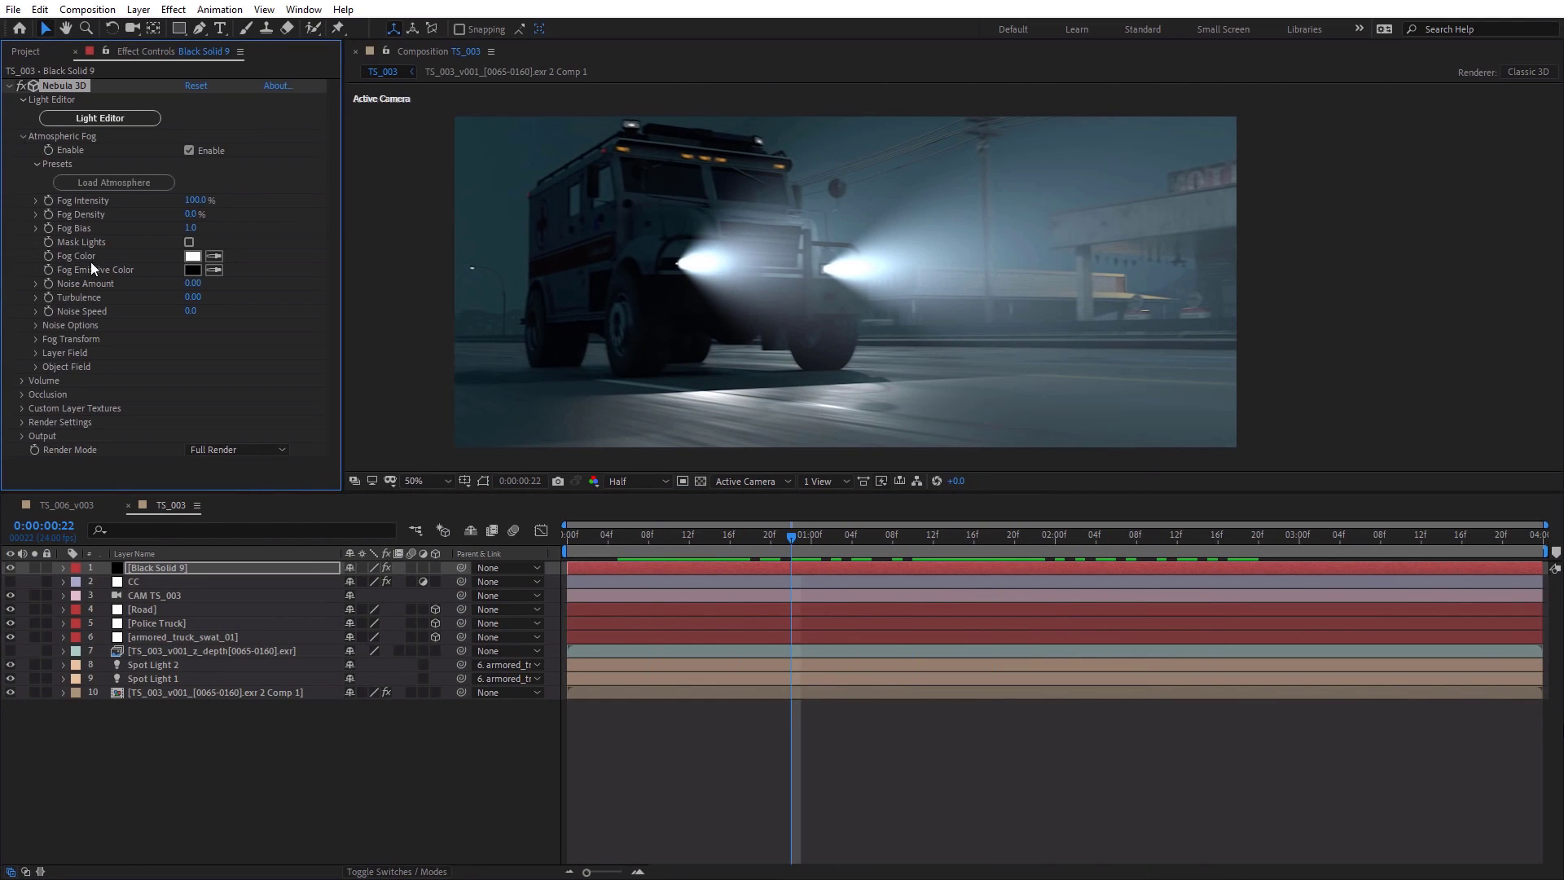
{"action": "left_click_drag", "start_coordinate": [192, 283], "coordinate": [259, 284]}
{"action": "left_click_drag", "start_coordinate": [196, 199], "coordinate": [269, 200]}
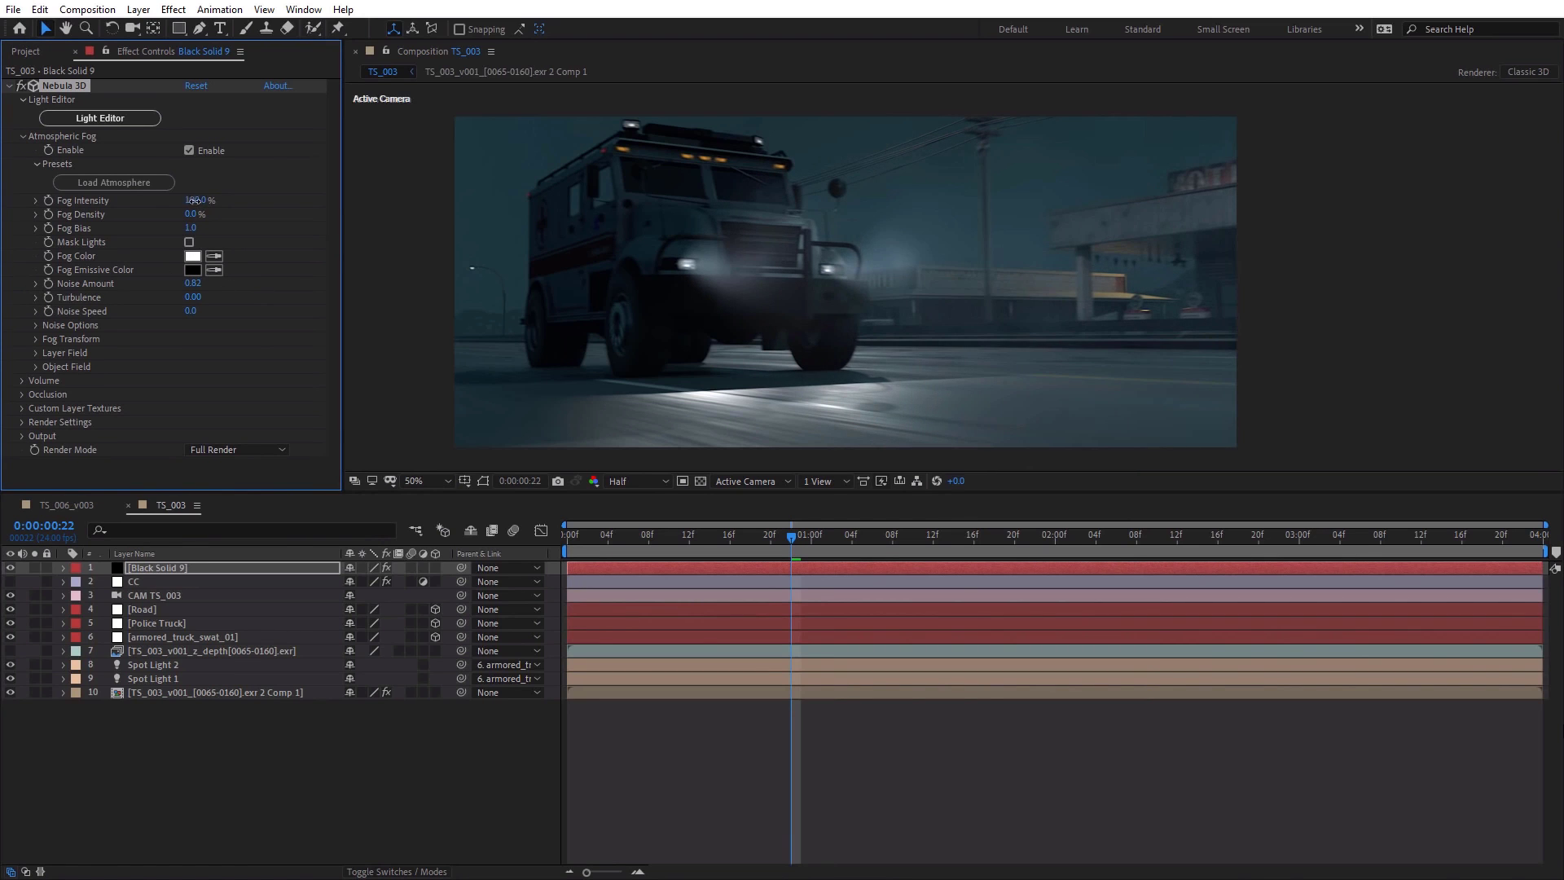
{"action": "left_click", "coordinate": [755, 536]}
{"action": "left_click_drag", "start_coordinate": [755, 535], "coordinate": [963, 545]}
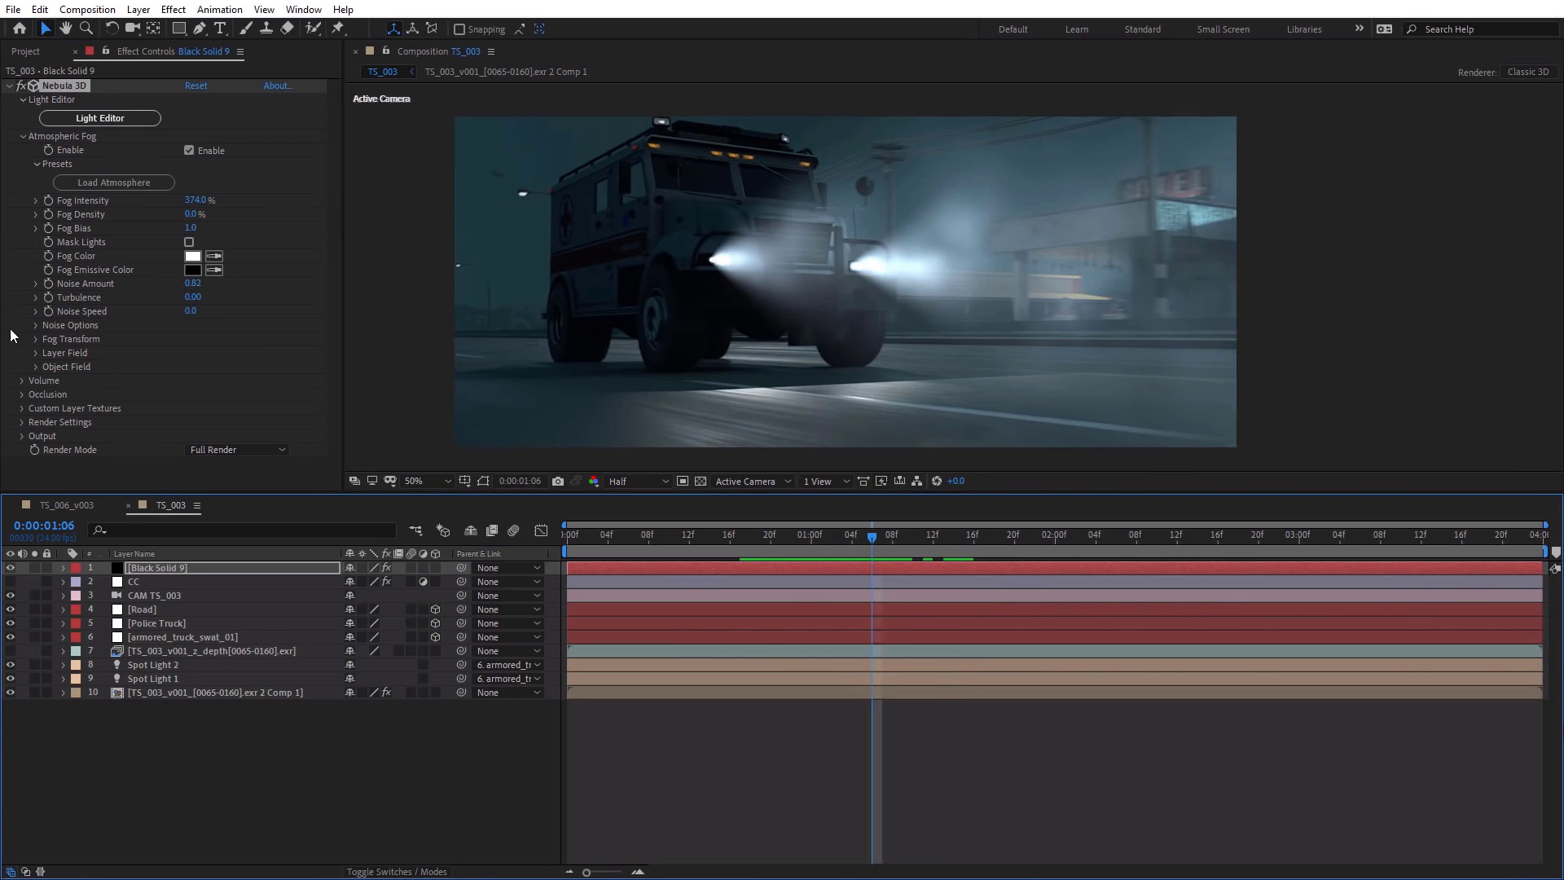
Shape the fog noise with a V-shaped dip in the density graph, detail level 4 and turbulence 0.73.
{"action": "left_click", "coordinate": [35, 325]}
{"action": "scroll", "coordinate": [34, 325], "scroll_direction": "down", "scroll_amount": 2}
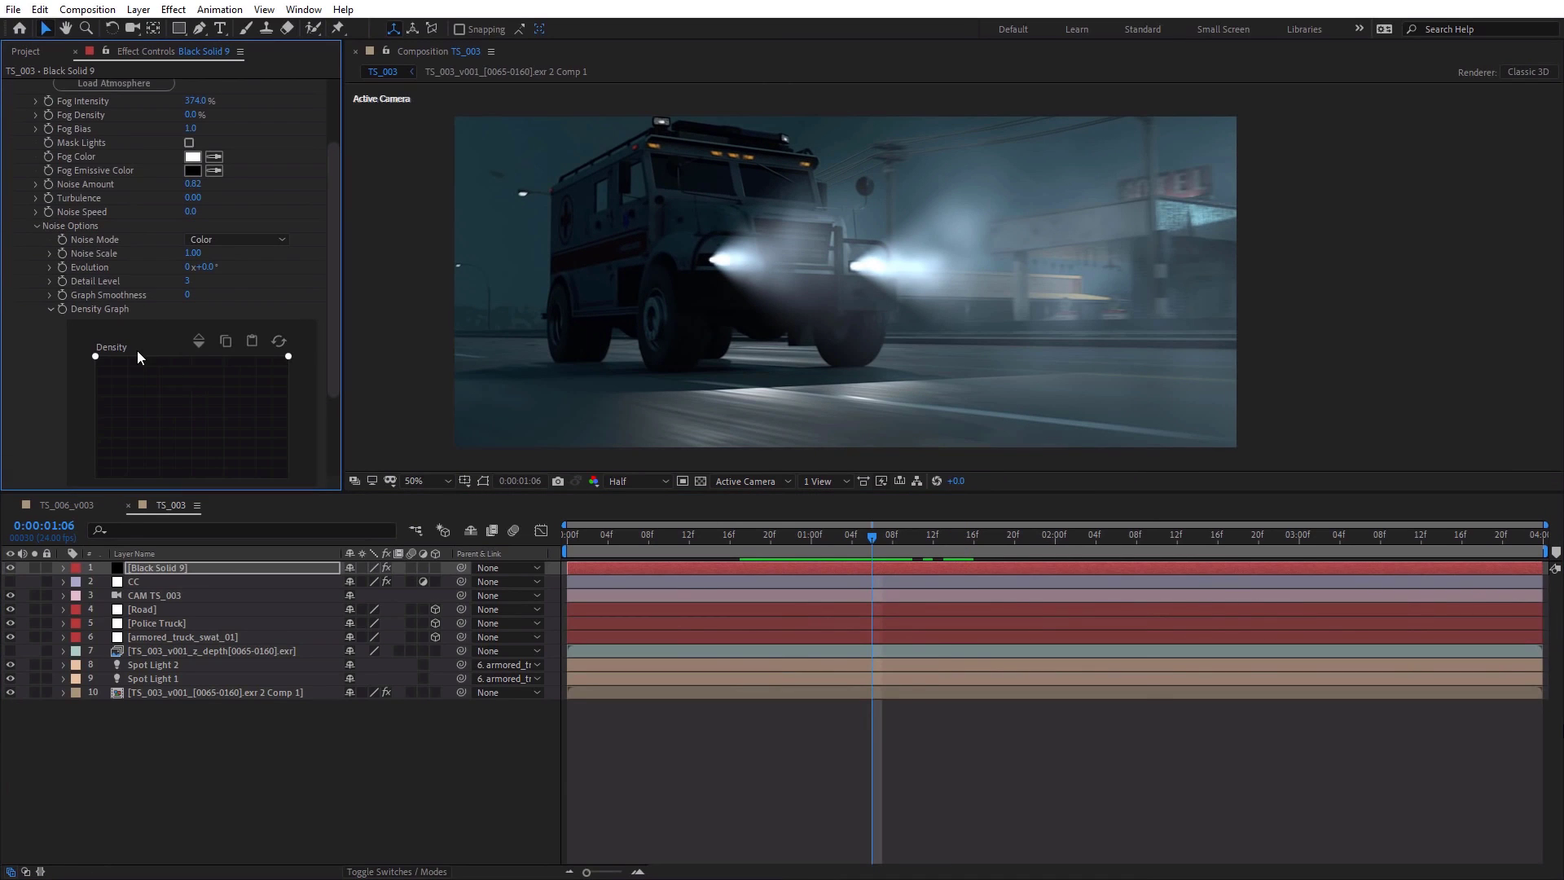
{"action": "mouse_move", "coordinate": [173, 359]}
{"action": "left_mouse_down"}
{"action": "mouse_move", "coordinate": [169, 412]}
{"action": "mouse_move", "coordinate": [198, 369]}
{"action": "left_mouse_up"}
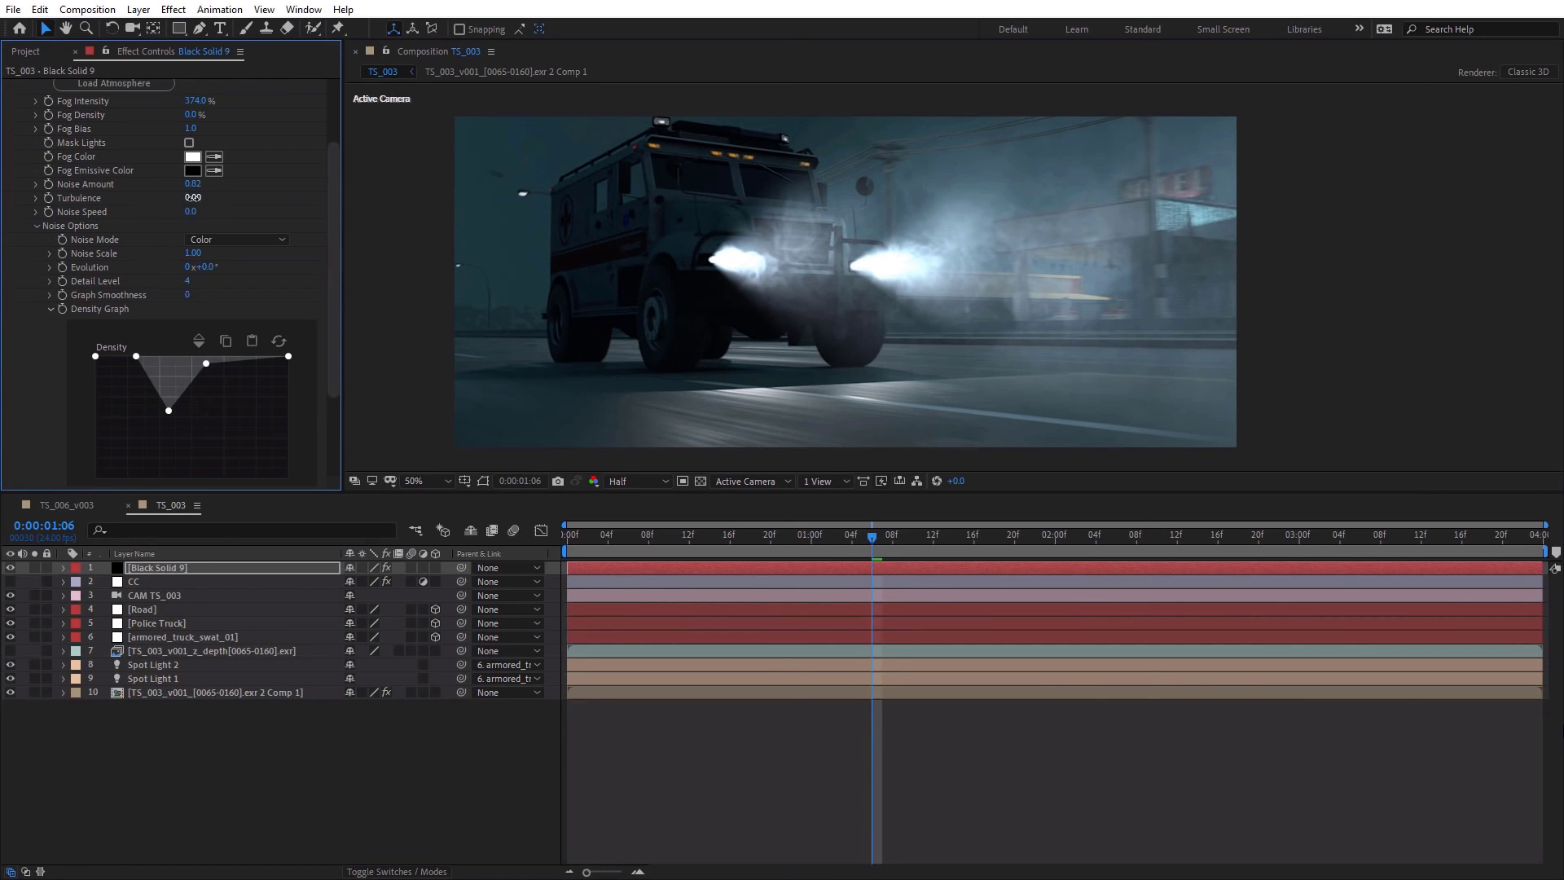
{"action": "left_click_drag", "start_coordinate": [193, 197], "coordinate": [230, 193]}
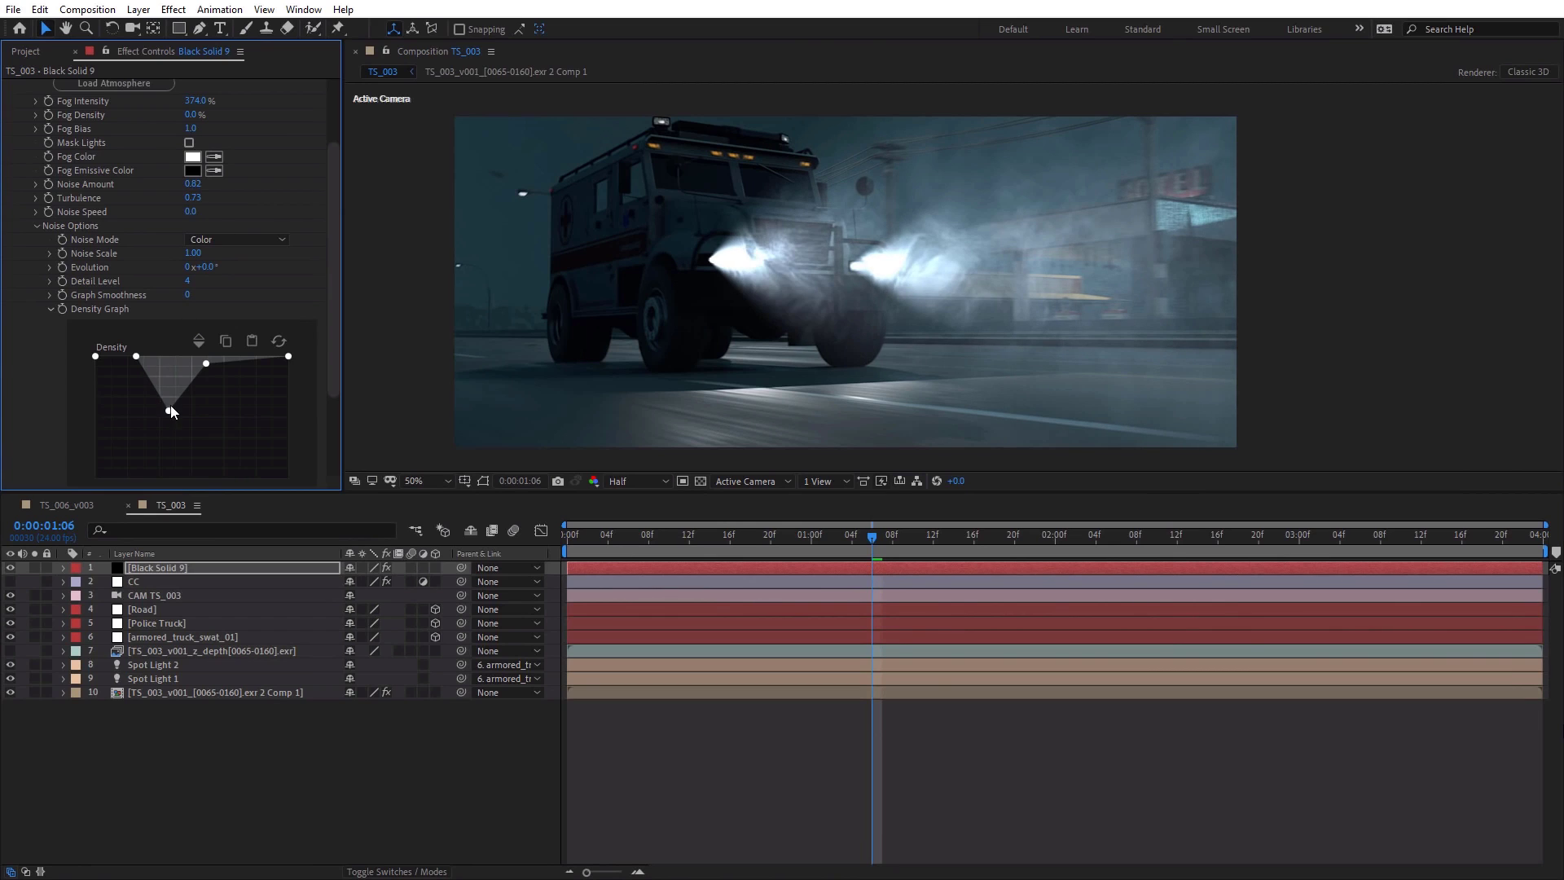
{"action": "left_click_drag", "start_coordinate": [171, 411], "coordinate": [170, 398]}
Raise the Nebula output's fog quality to 580 and play back a preview of the shot.
{"action": "scroll", "coordinate": [66, 454], "scroll_direction": "down", "scroll_amount": 3}
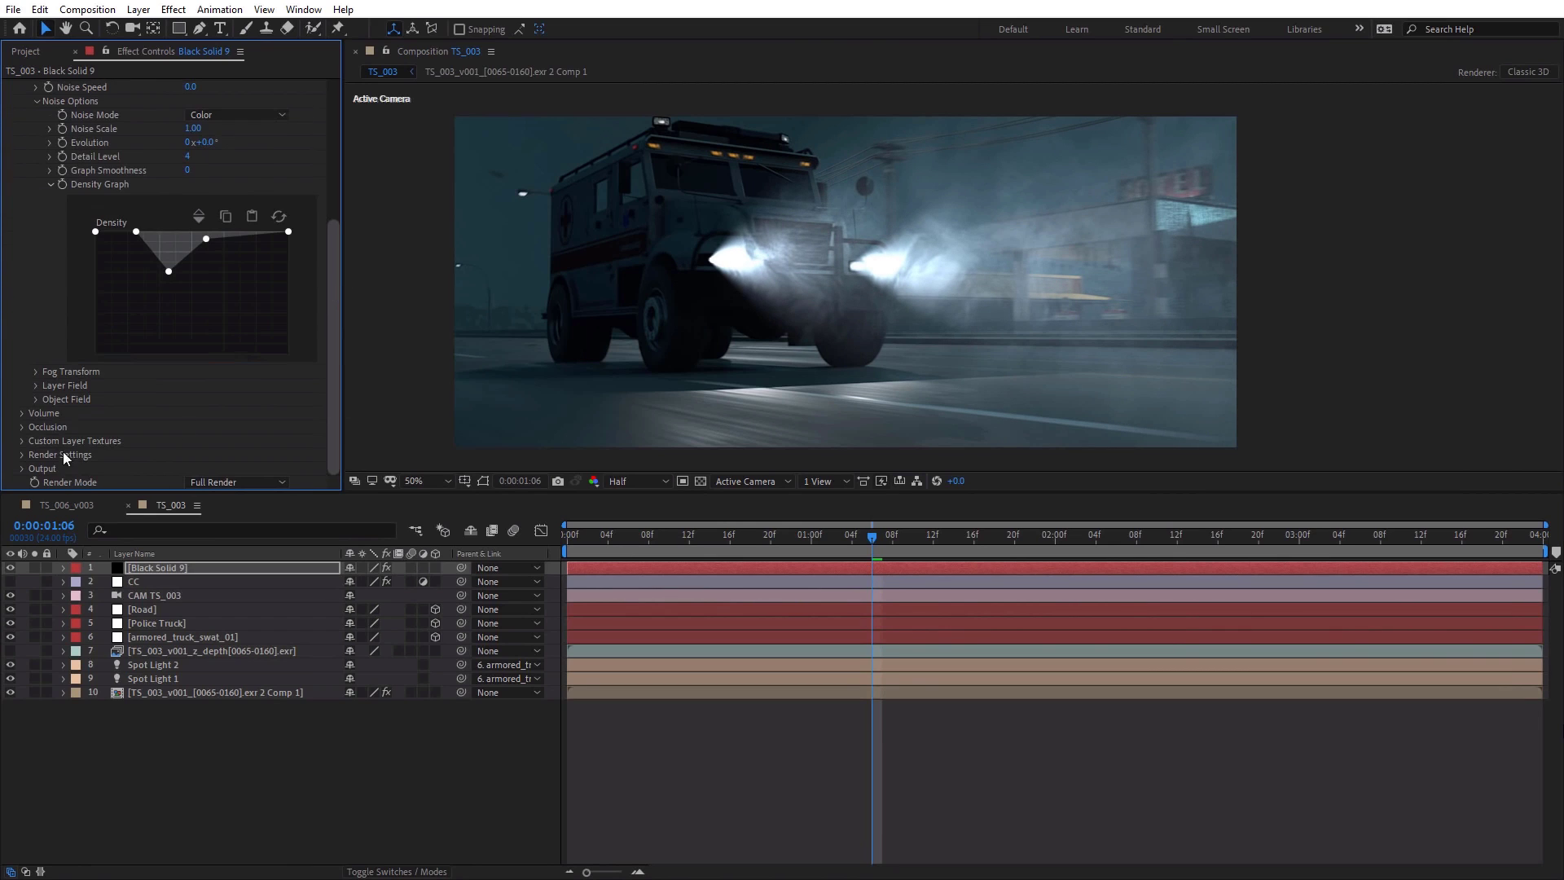
{"action": "scroll", "coordinate": [269, 463], "scroll_direction": "down", "scroll_amount": 2}
{"action": "left_click_drag", "start_coordinate": [193, 440], "coordinate": [211, 440]}
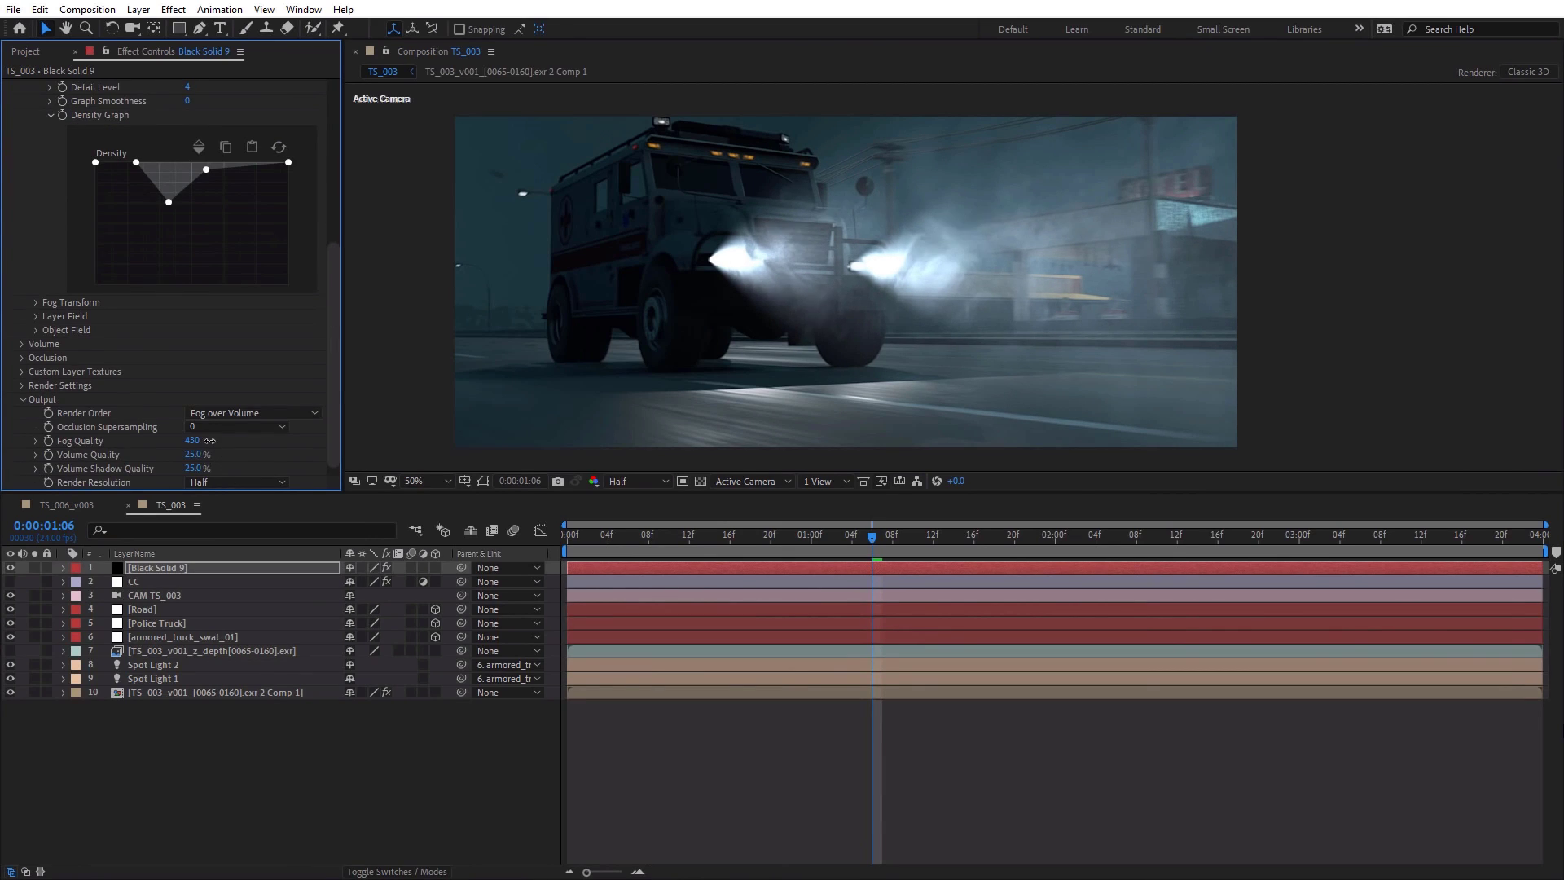
{"action": "key", "text": "space"}
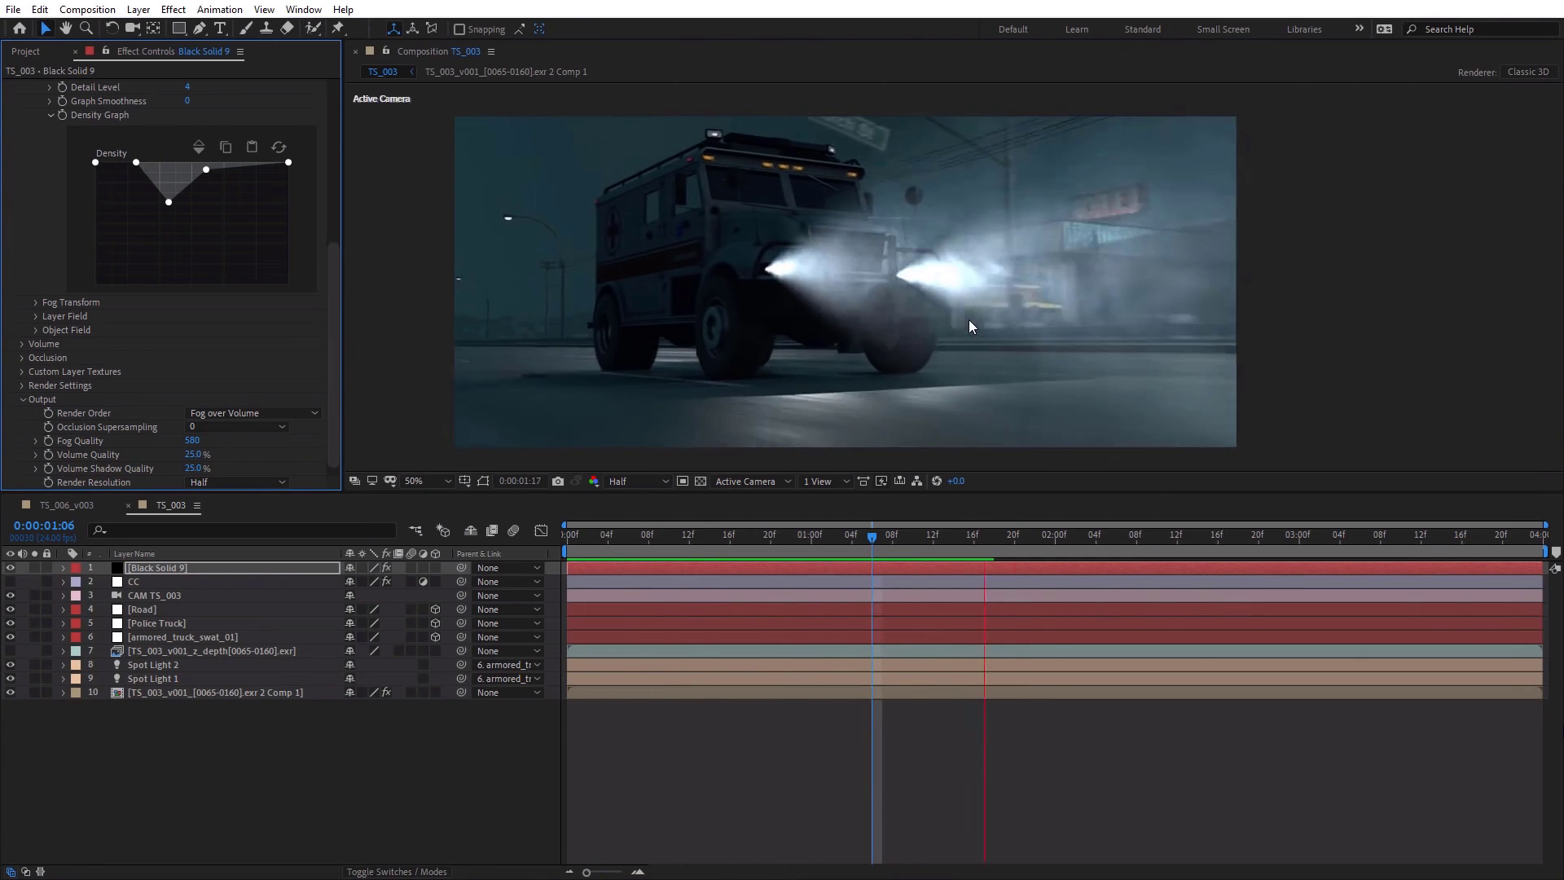
{"action": "scroll", "coordinate": [159, 267], "scroll_direction": "up", "scroll_amount": 5}
{"action": "key", "text": "space"}
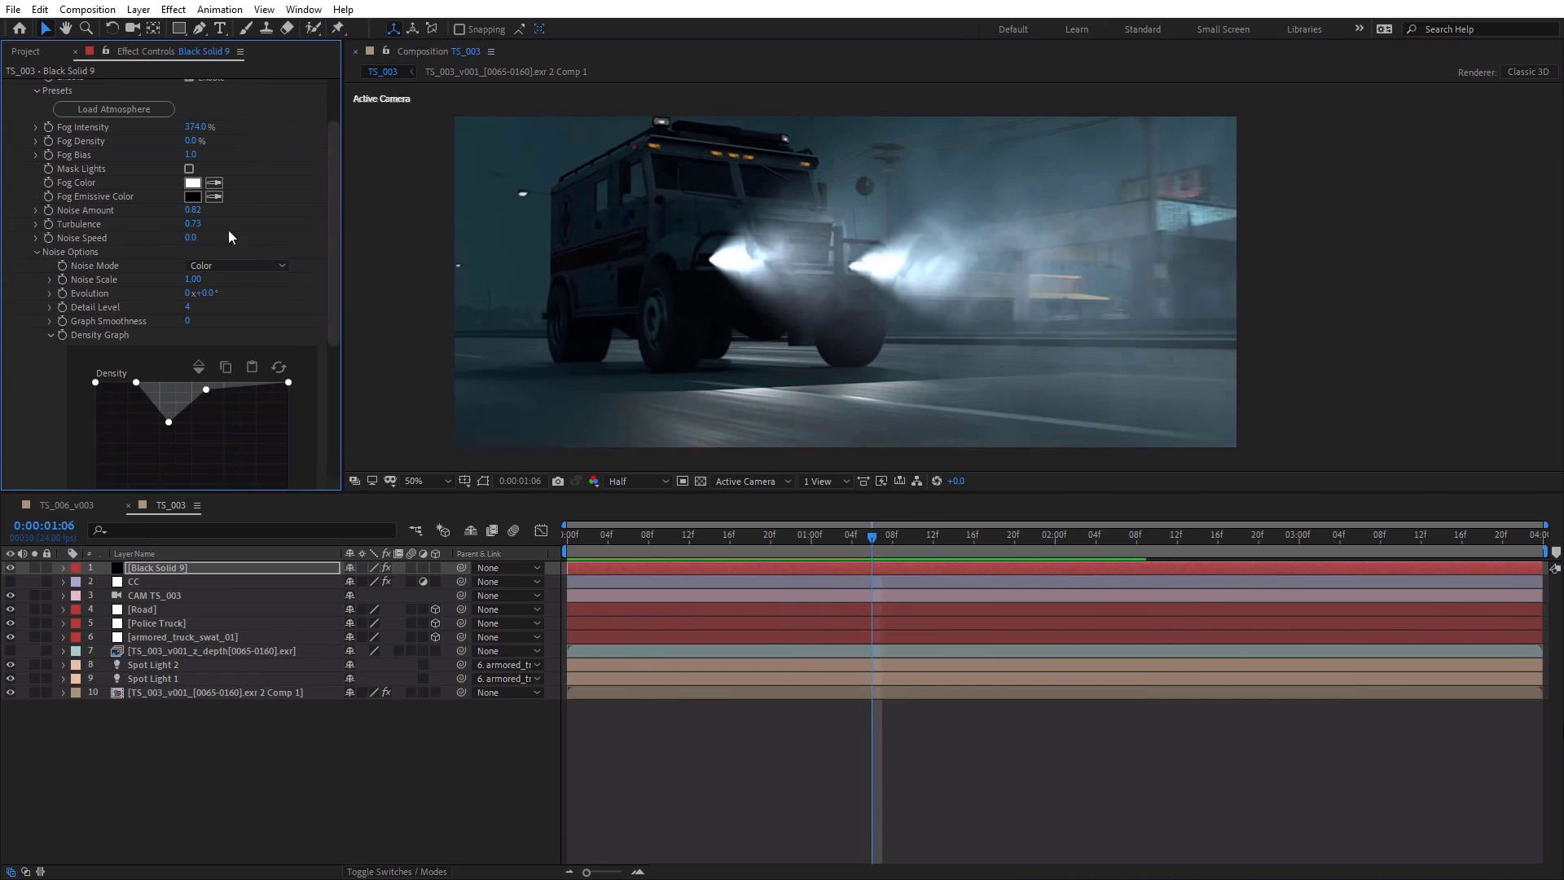
Set the fog's noise scale to 0.64 and enable motion blur for the composition and the Nebula solid layer.
{"action": "left_click_drag", "start_coordinate": [192, 278], "coordinate": [164, 282]}
{"action": "left_click", "coordinate": [514, 531]}
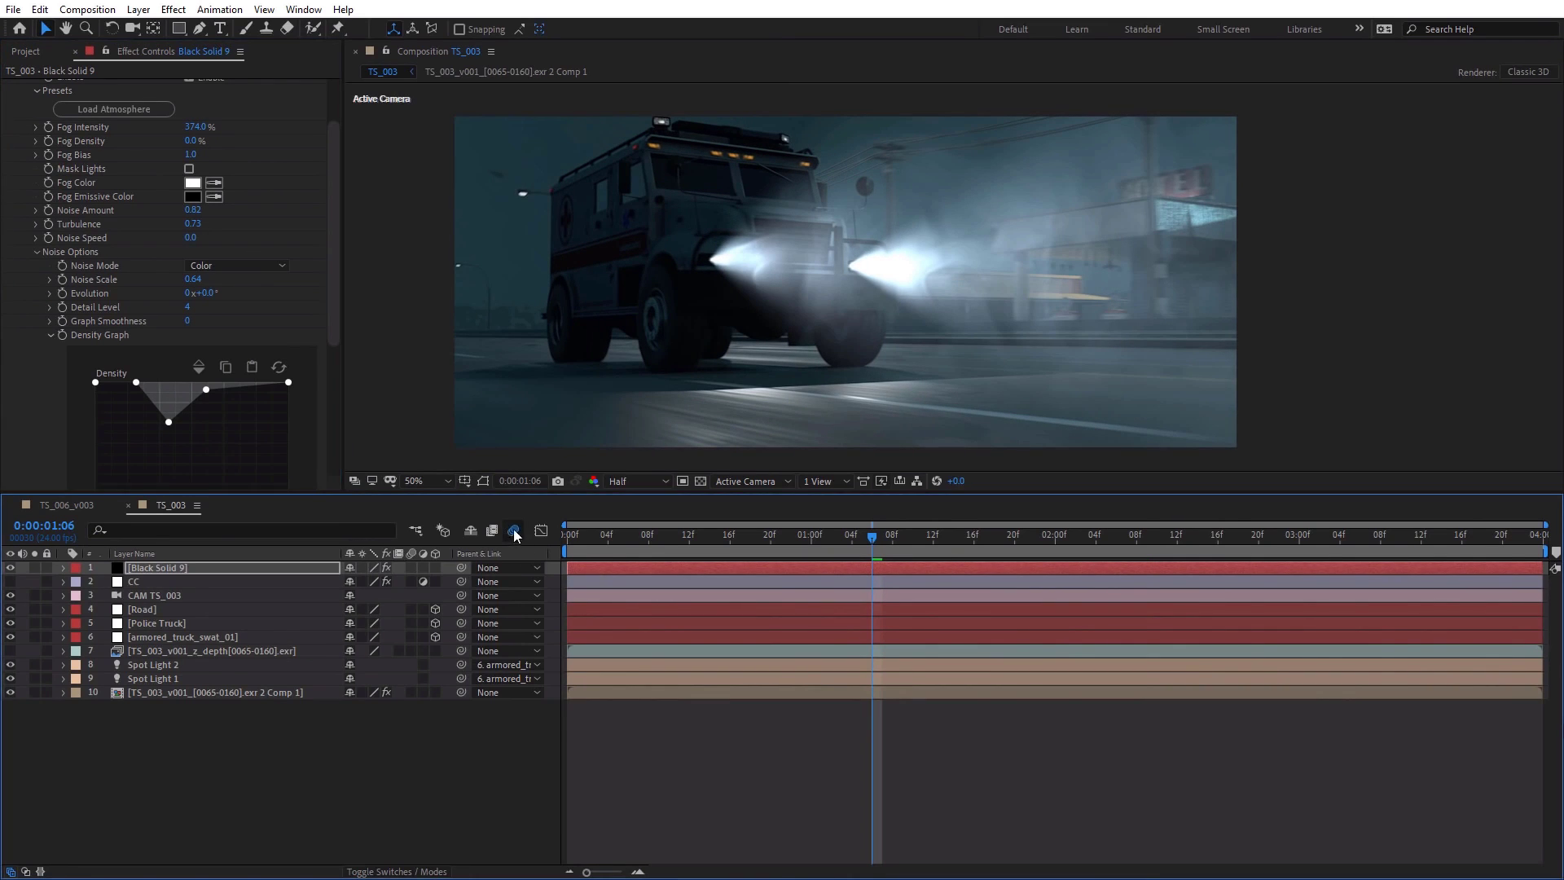
{"action": "left_click", "coordinate": [413, 567]}
{"action": "key", "text": "space"}
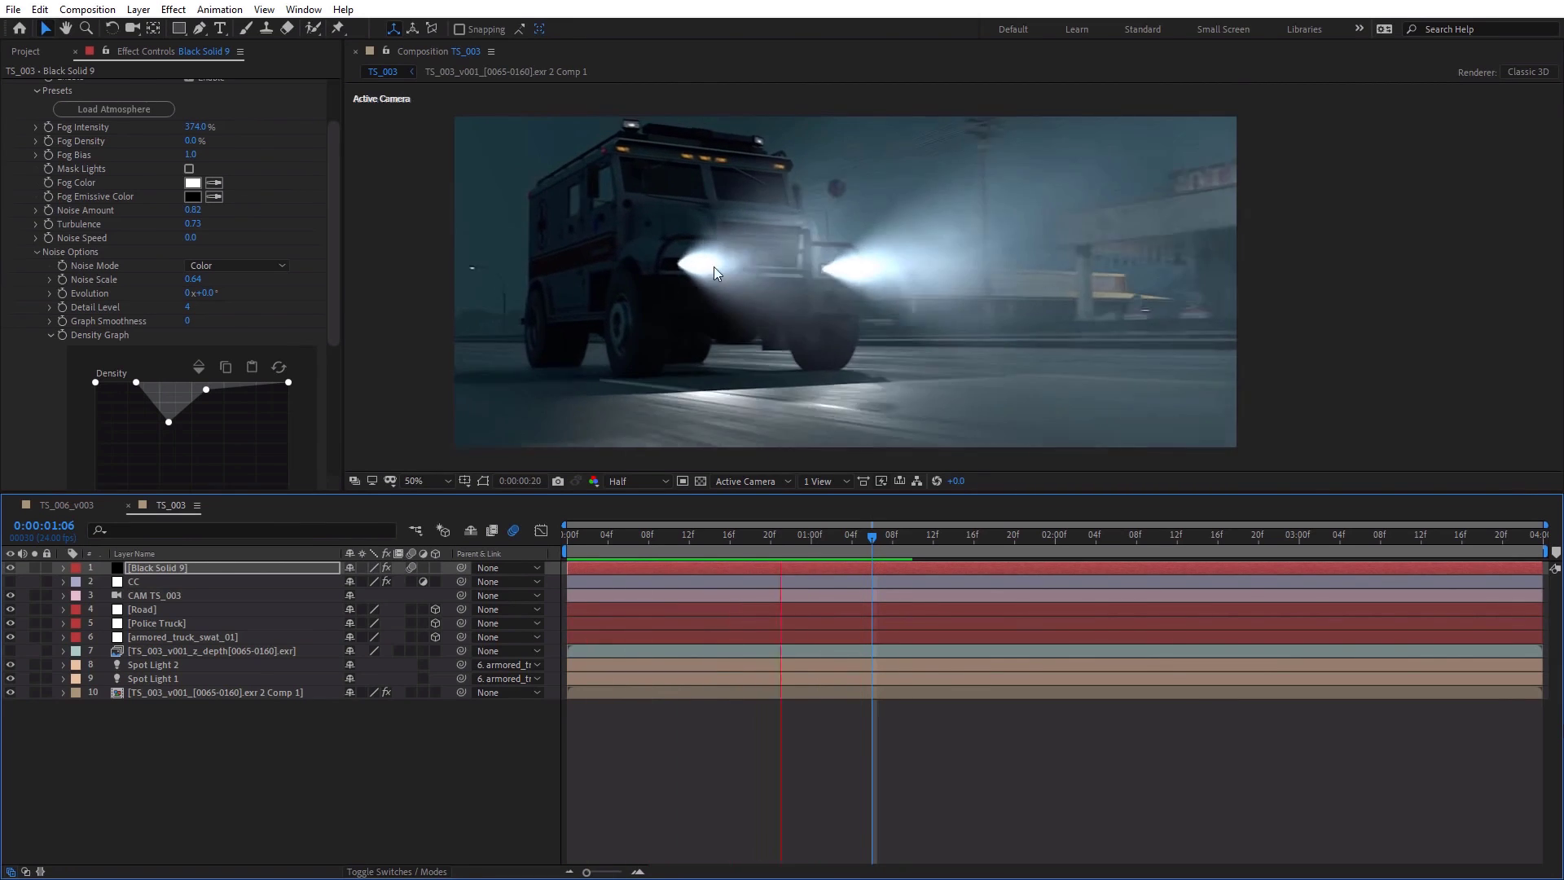
{"action": "key", "text": "space"}
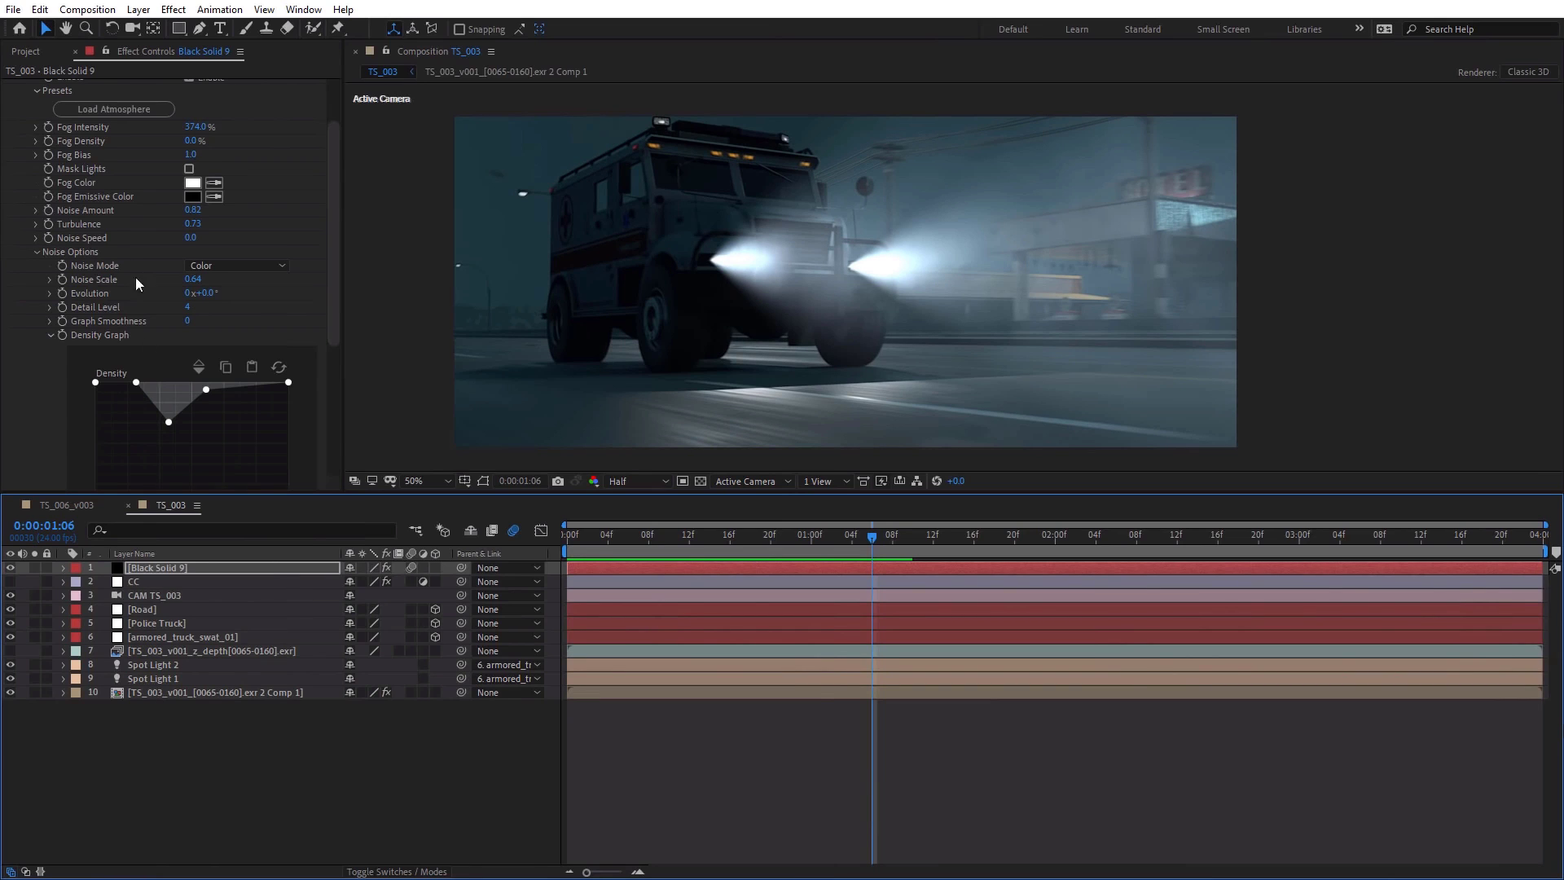
In the Nebula light editor, set the radius of Spot Light 1 to 27.10 and of Spot Light 2 to 25.
{"action": "scroll", "coordinate": [130, 281], "scroll_direction": "up", "scroll_amount": 3}
{"action": "left_click", "coordinate": [102, 120]}
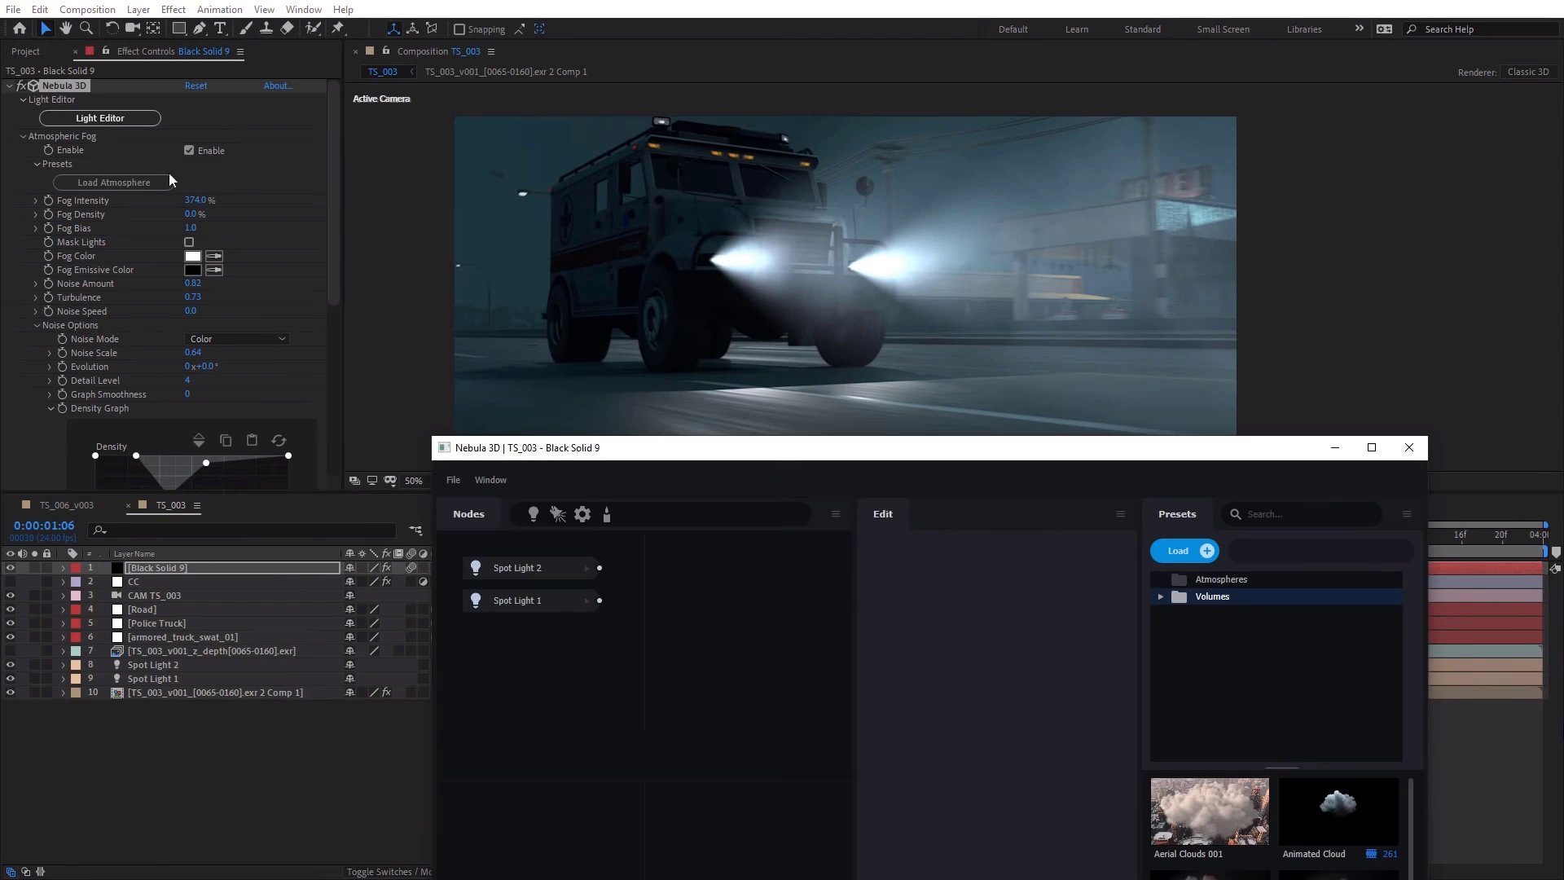
{"action": "left_click", "coordinate": [539, 605]}
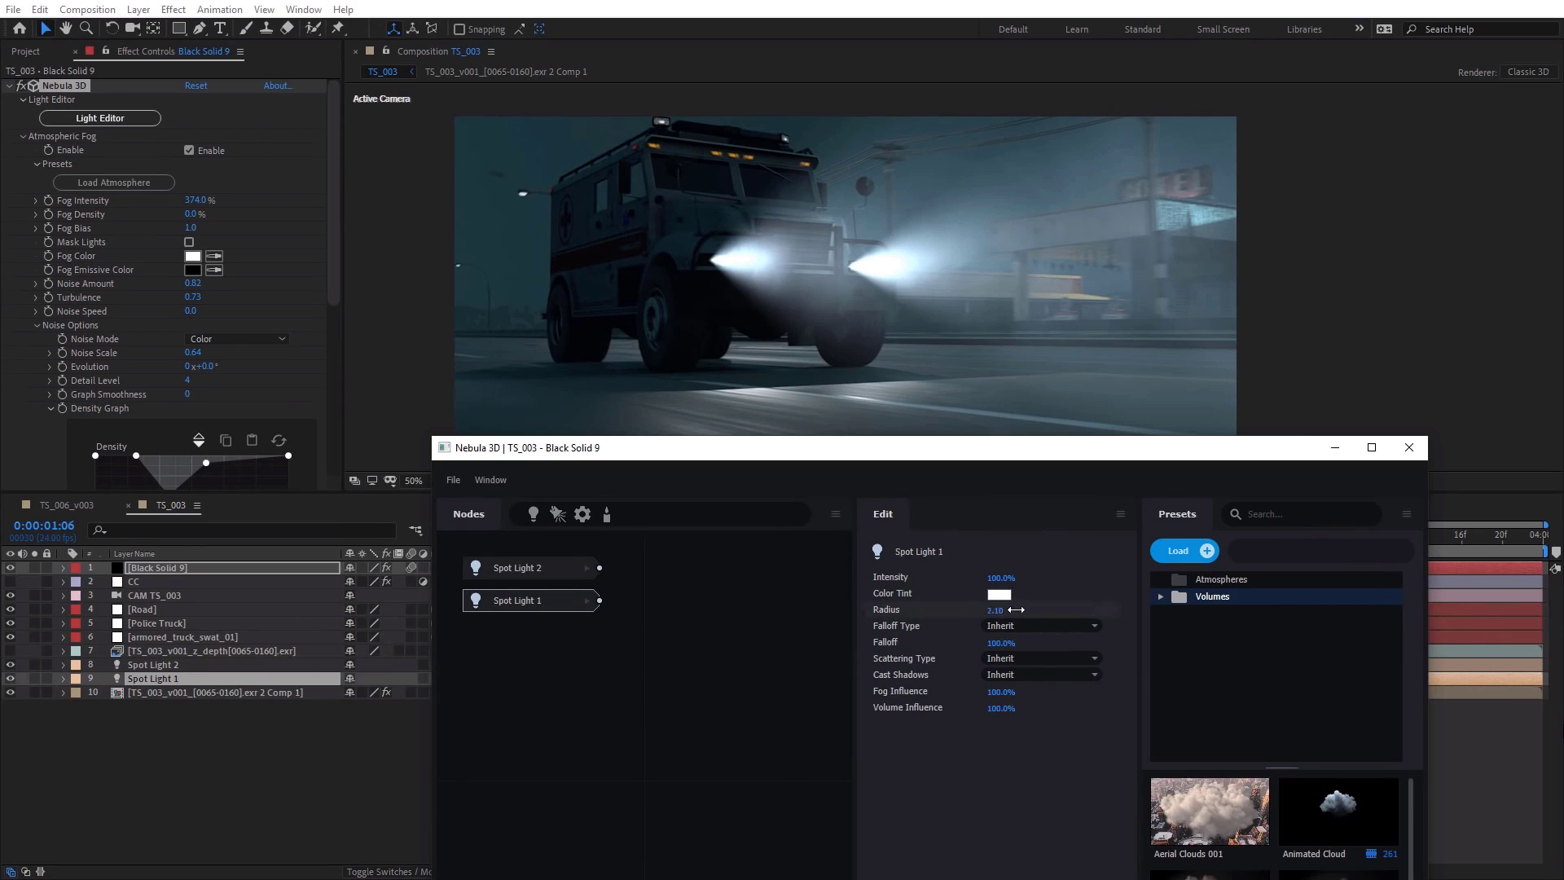
{"action": "left_click_drag", "start_coordinate": [1016, 609], "coordinate": [1221, 616]}
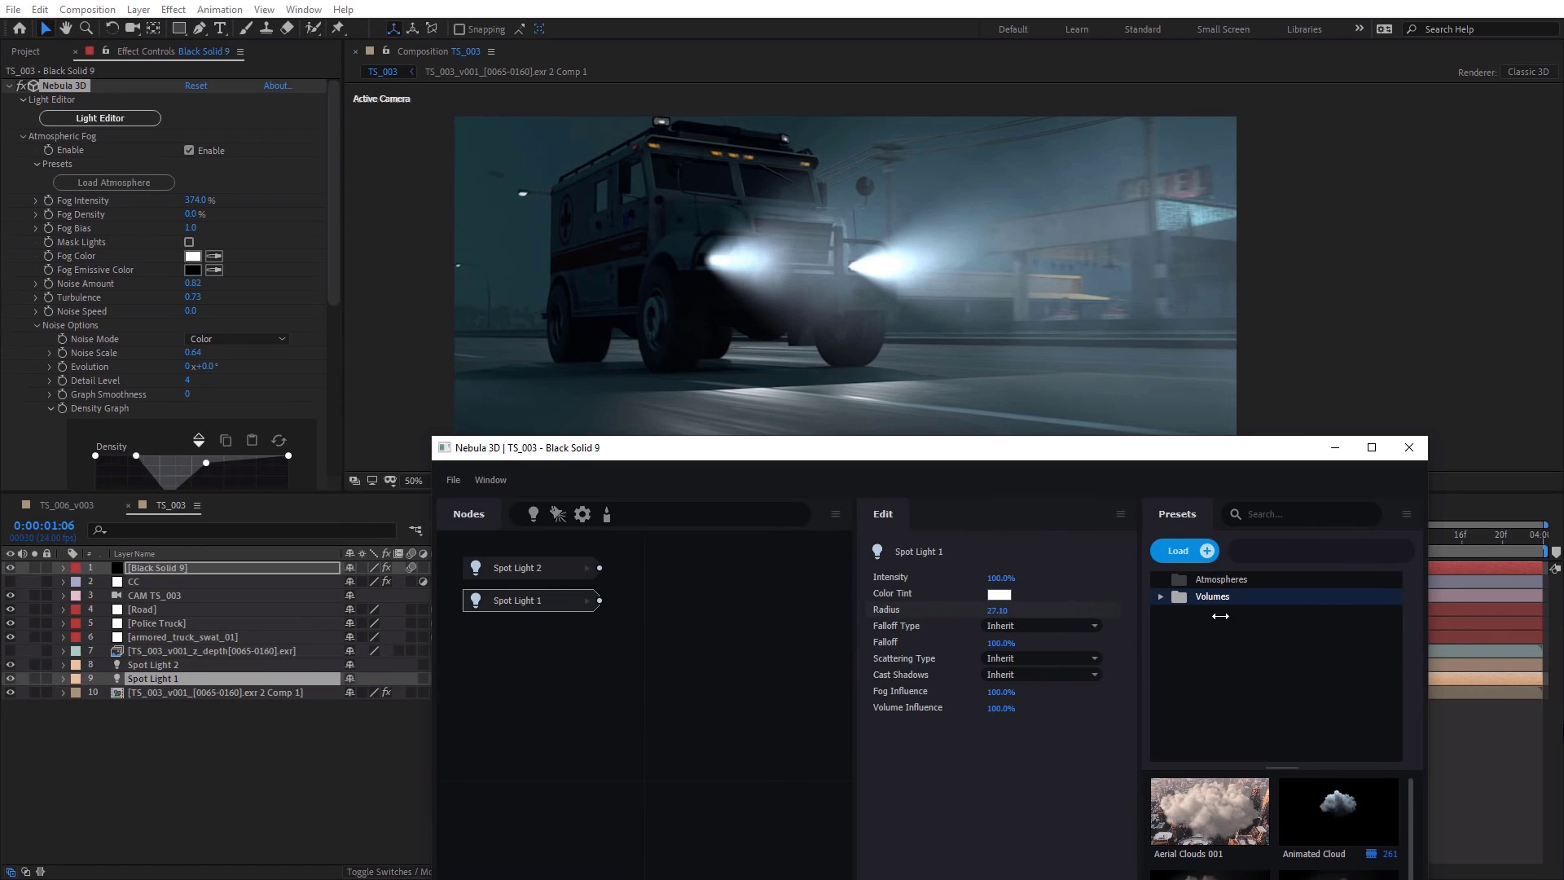
{"action": "left_click", "coordinate": [529, 570]}
{"action": "left_click", "coordinate": [1003, 612]}
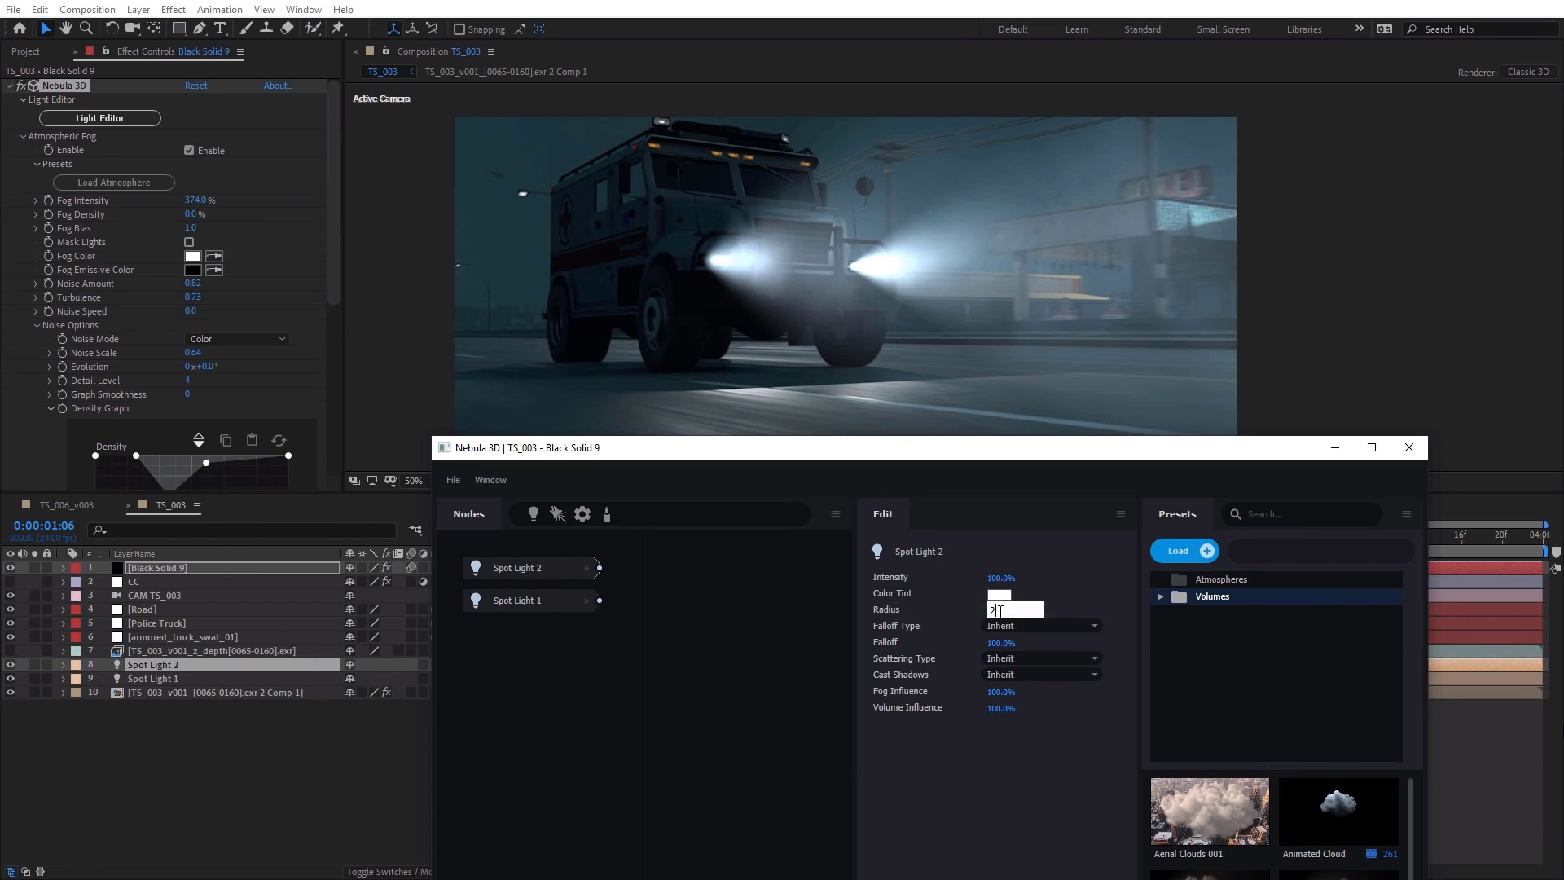
{"action": "type", "text": "25"}
{"action": "key", "text": "Return"}
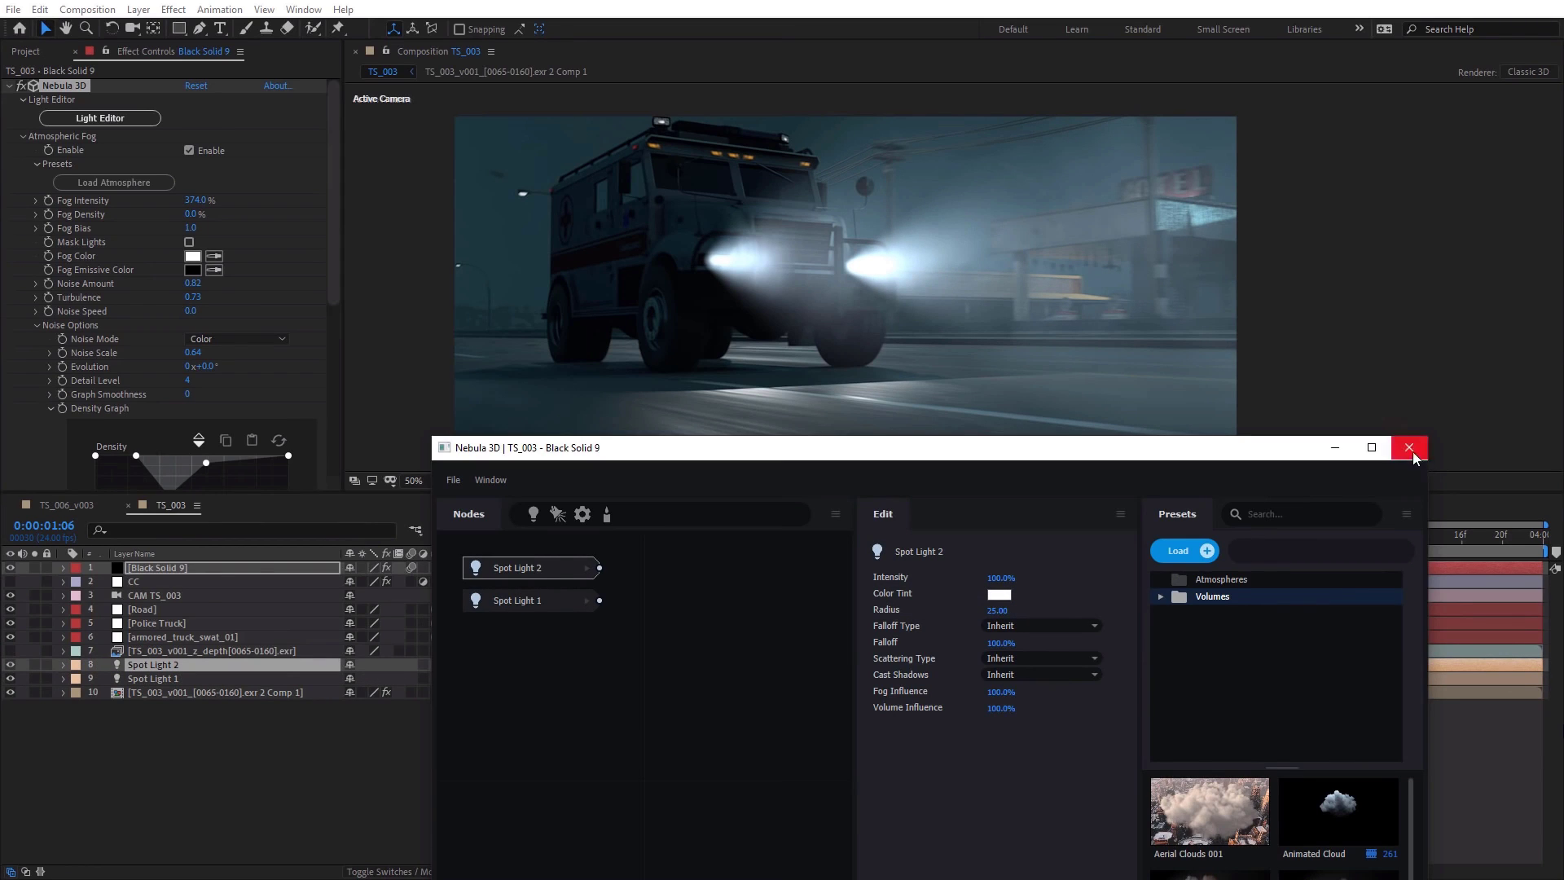
{"action": "left_click", "coordinate": [1410, 447]}
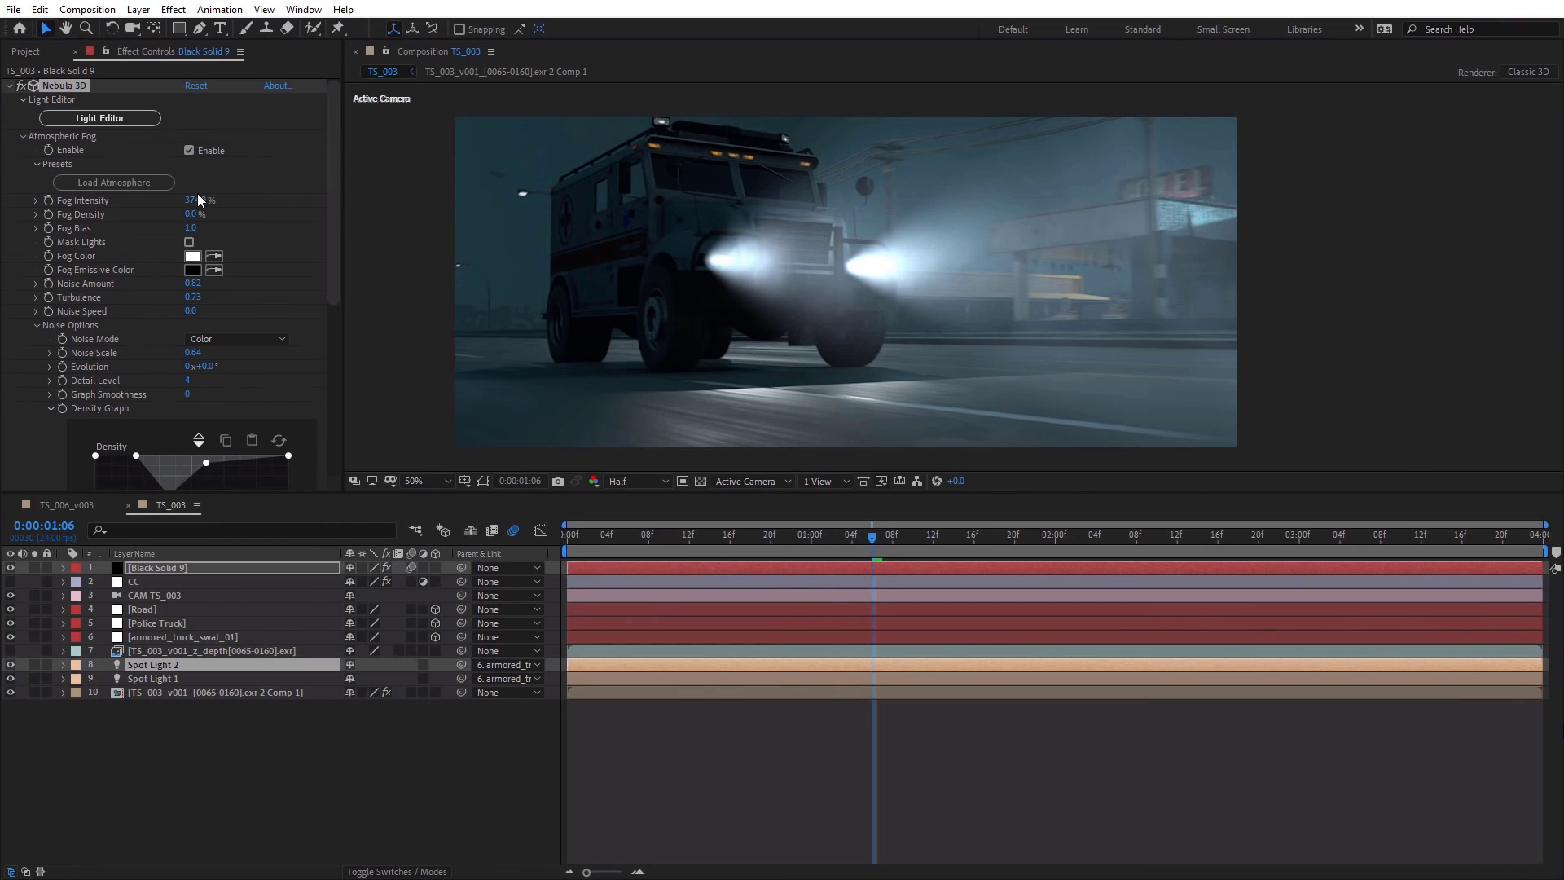
Set the fog intensity to 414% and the noise amount to 0.89.
{"action": "left_click_drag", "start_coordinate": [194, 200], "coordinate": [226, 200]}
{"action": "left_click_drag", "start_coordinate": [185, 284], "coordinate": [193, 283]}
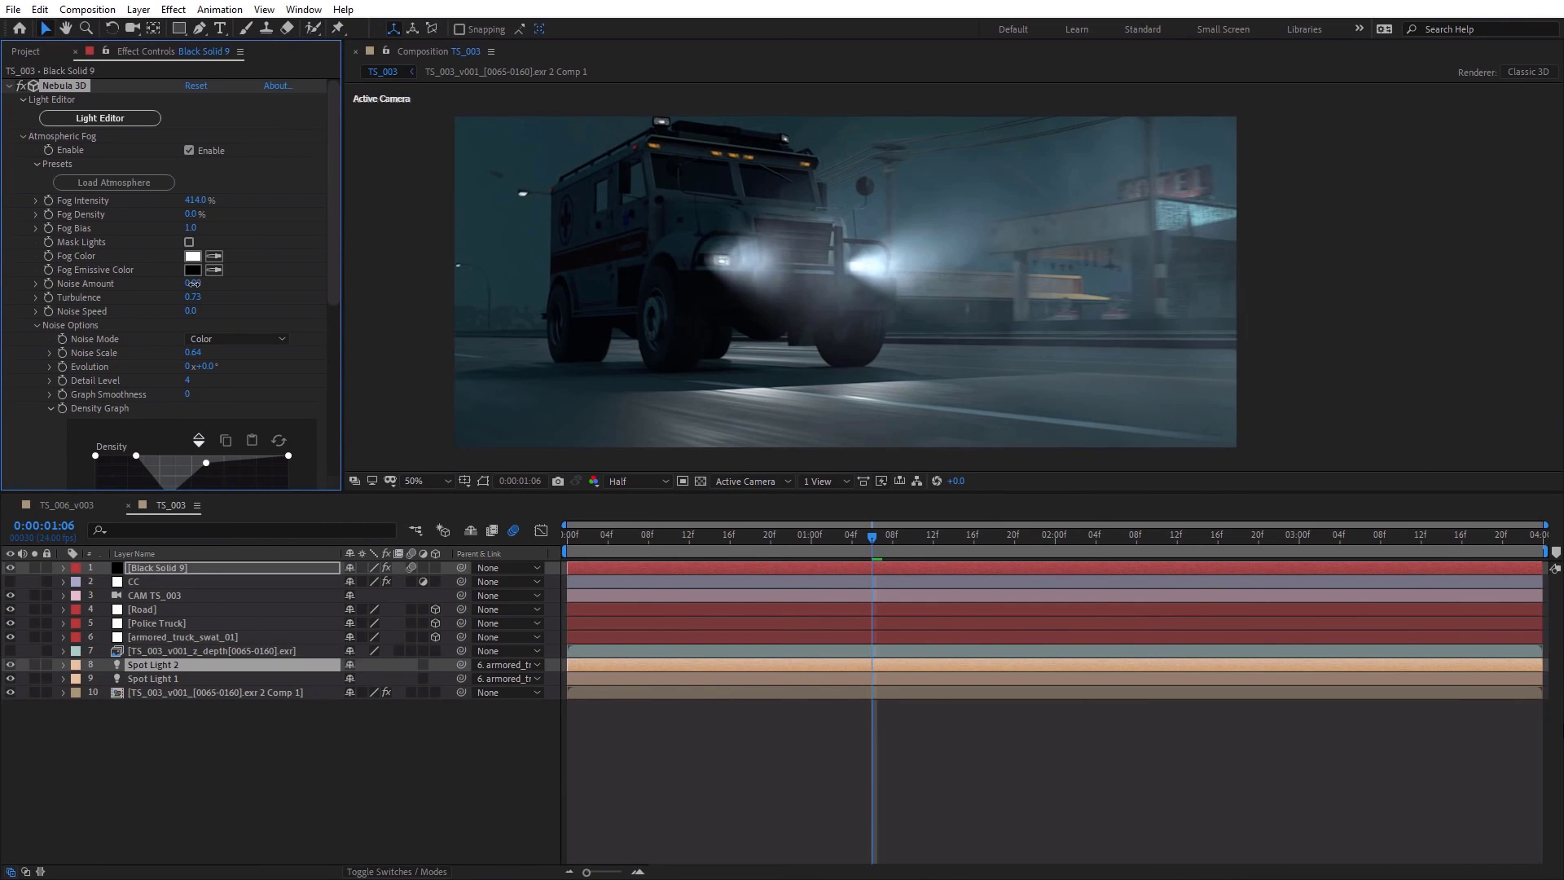
{"action": "left_click", "coordinate": [609, 329]}
{"action": "key", "text": "space"}
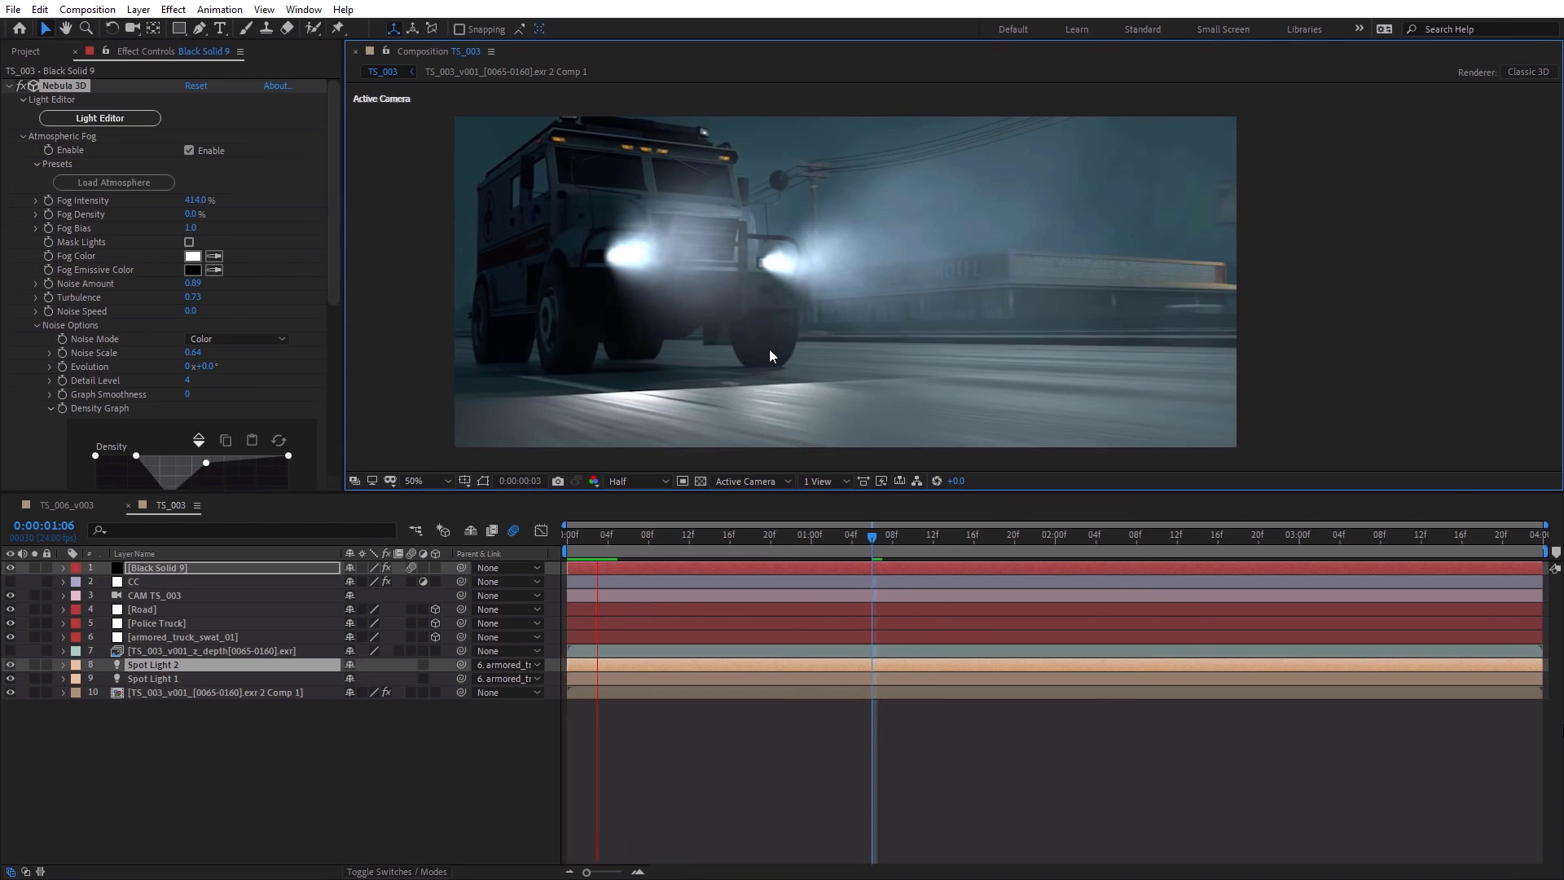
Add a Projection node in the Nebula light editor and connect both spot lights to it.
{"action": "left_click", "coordinate": [100, 119]}
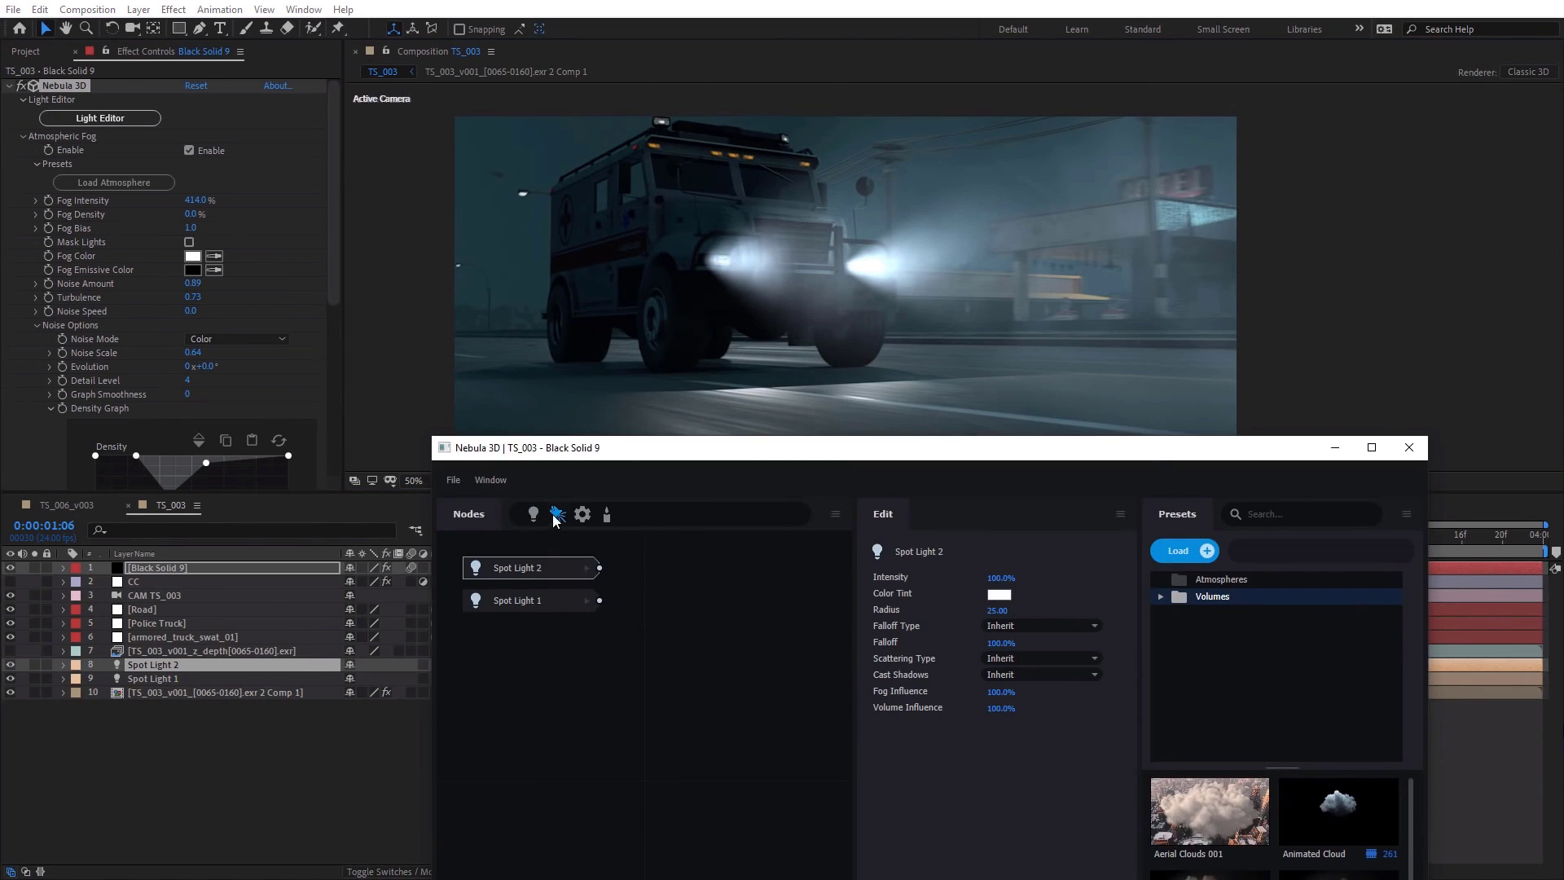
{"action": "left_click_drag", "start_coordinate": [553, 515], "coordinate": [736, 584]}
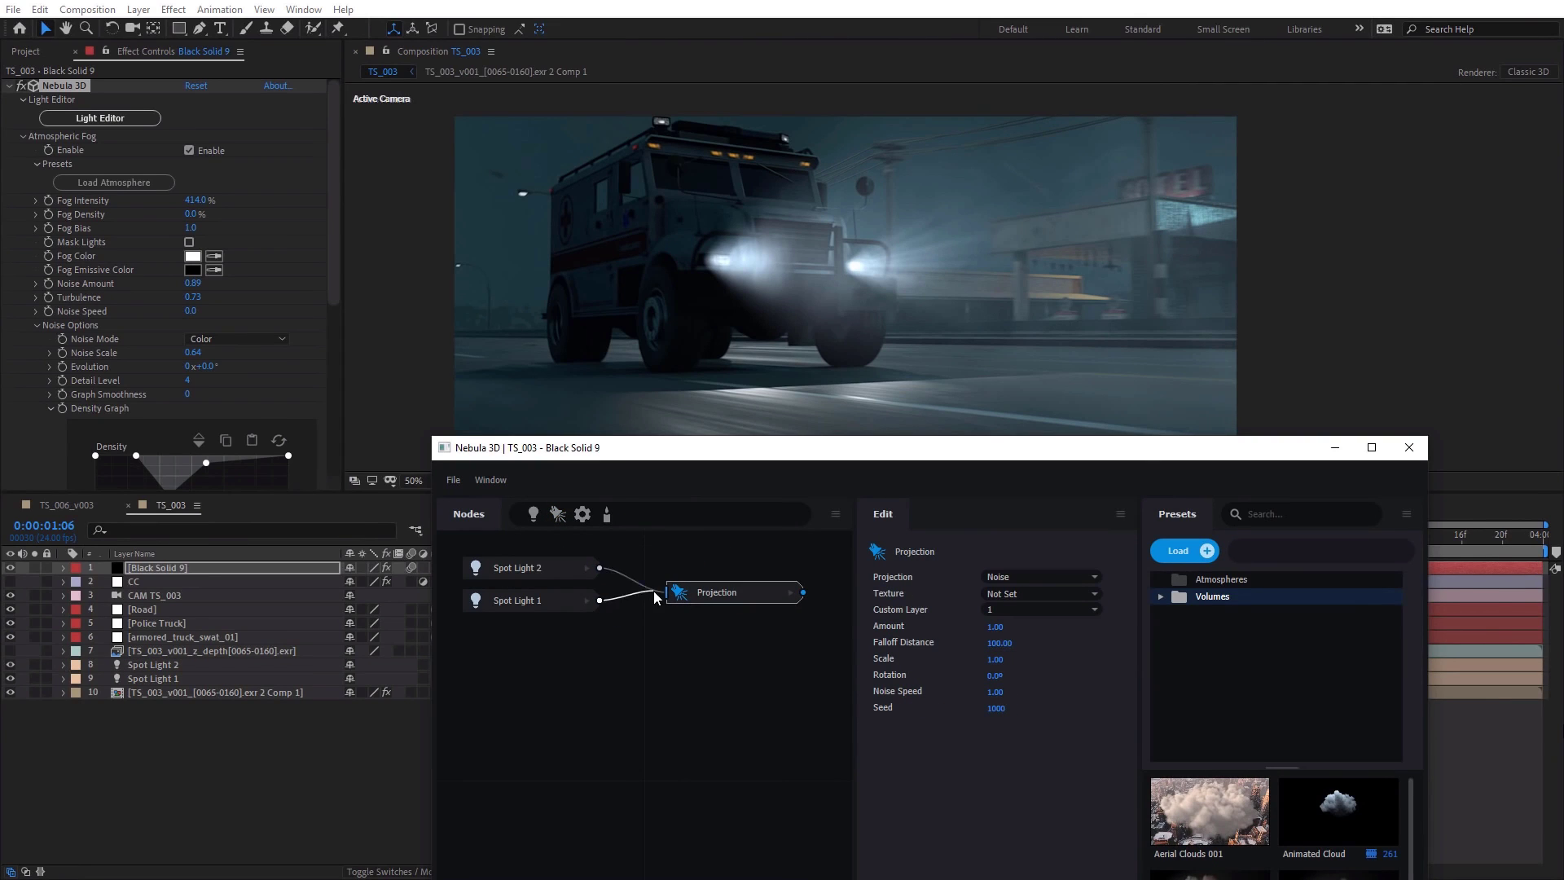
{"action": "left_click_drag", "start_coordinate": [600, 602], "coordinate": [669, 594]}
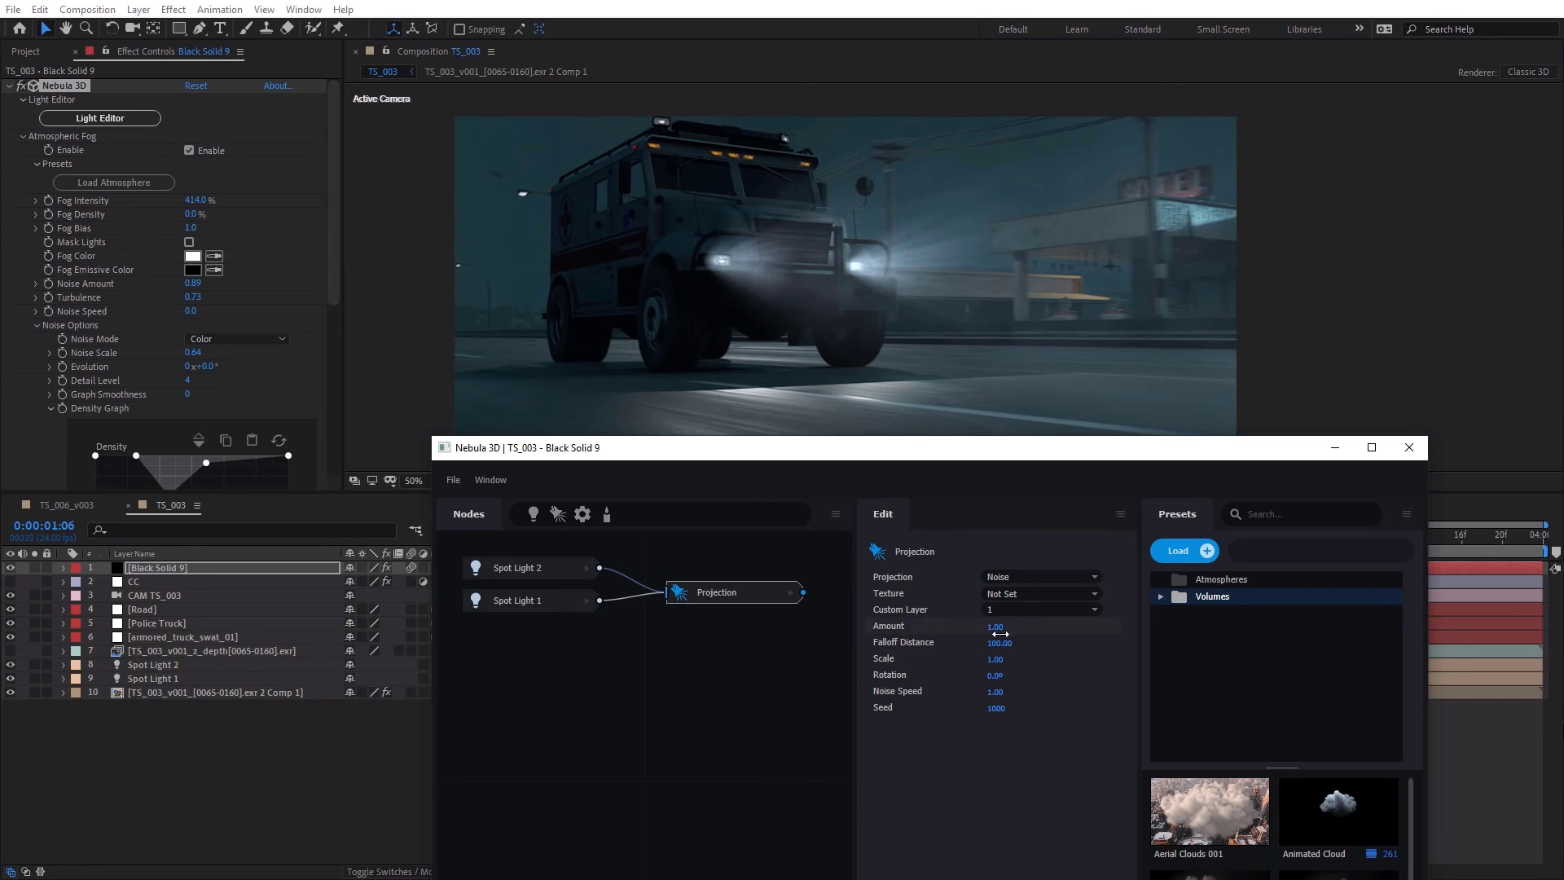
Set the Projection node's scale to 0.70, close the light editor and play back the shot.
{"action": "mouse_move", "coordinate": [985, 662]}
{"action": "left_mouse_down"}
{"action": "mouse_move", "coordinate": [969, 663]}
{"action": "mouse_move", "coordinate": [986, 661]}
{"action": "left_mouse_up"}
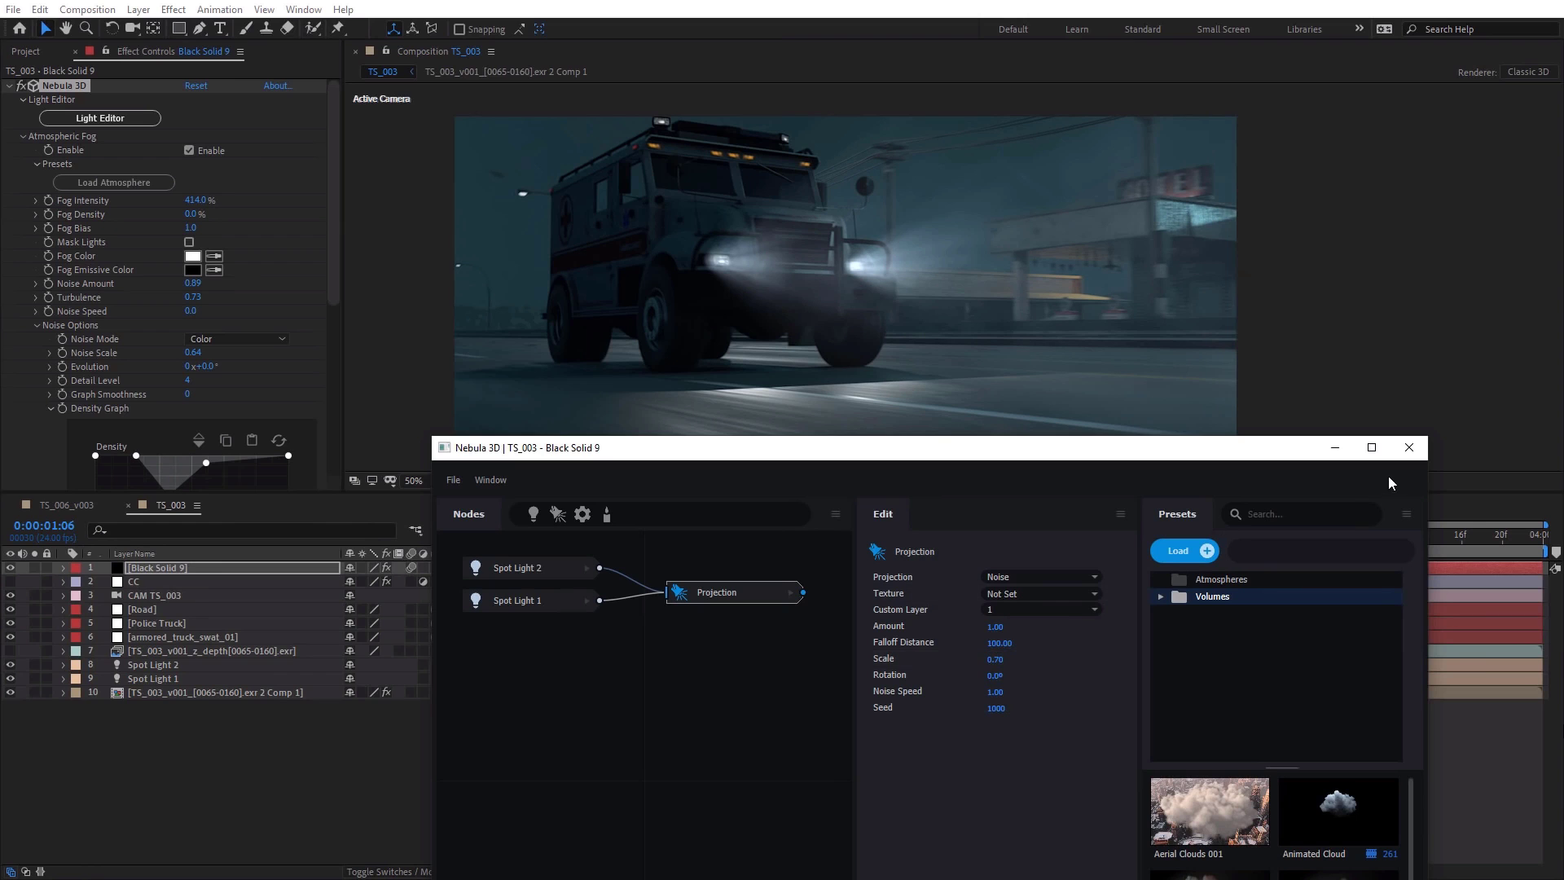
{"action": "left_click", "coordinate": [1409, 447]}
{"action": "key", "text": "space"}
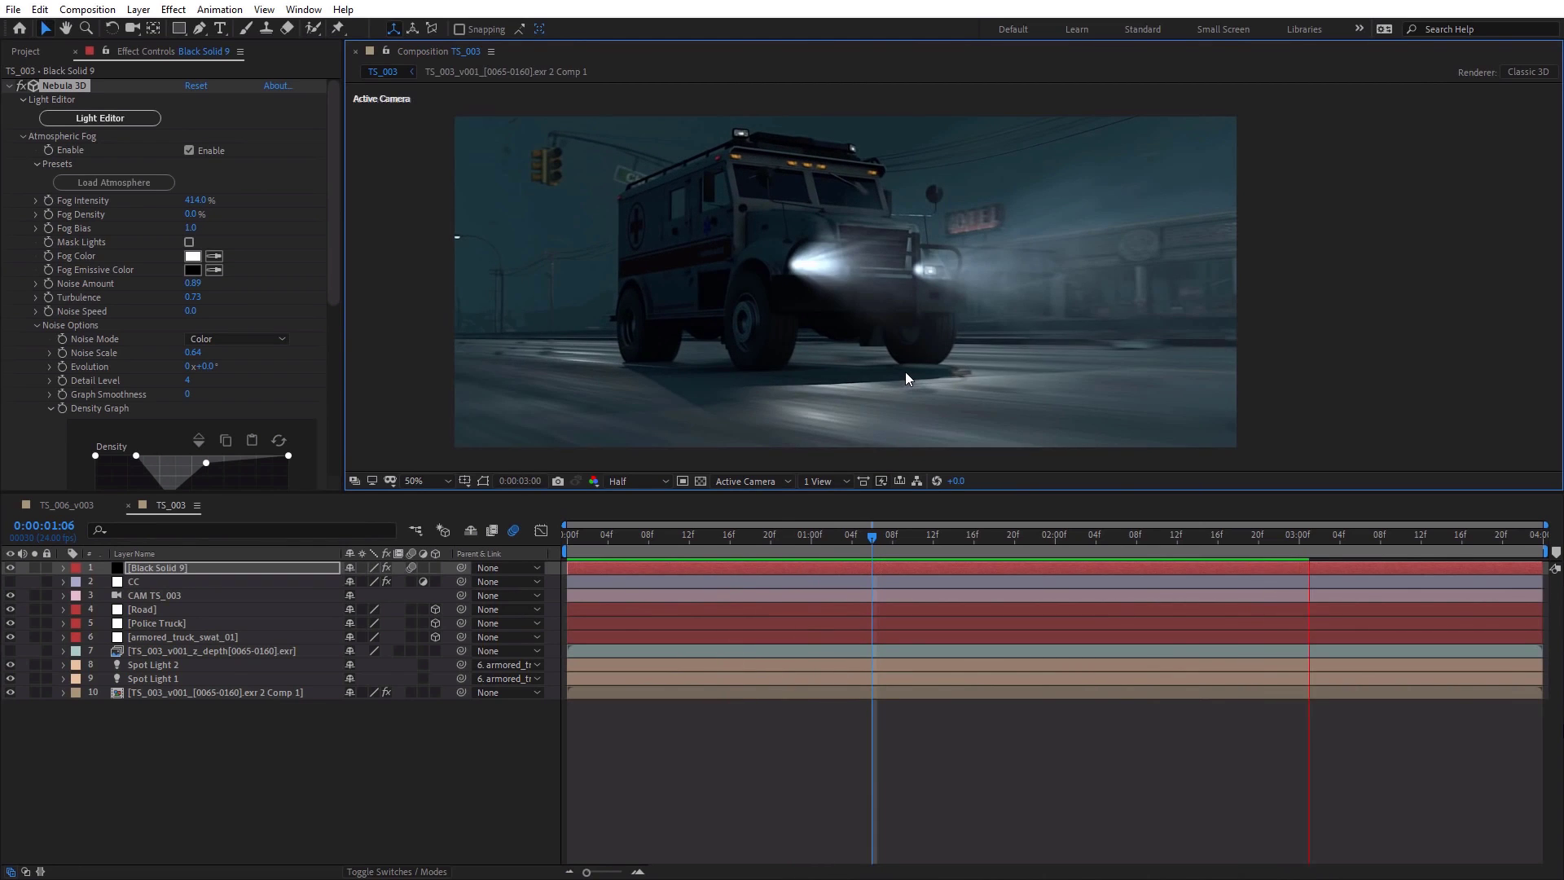
{"action": "key", "text": "space"}
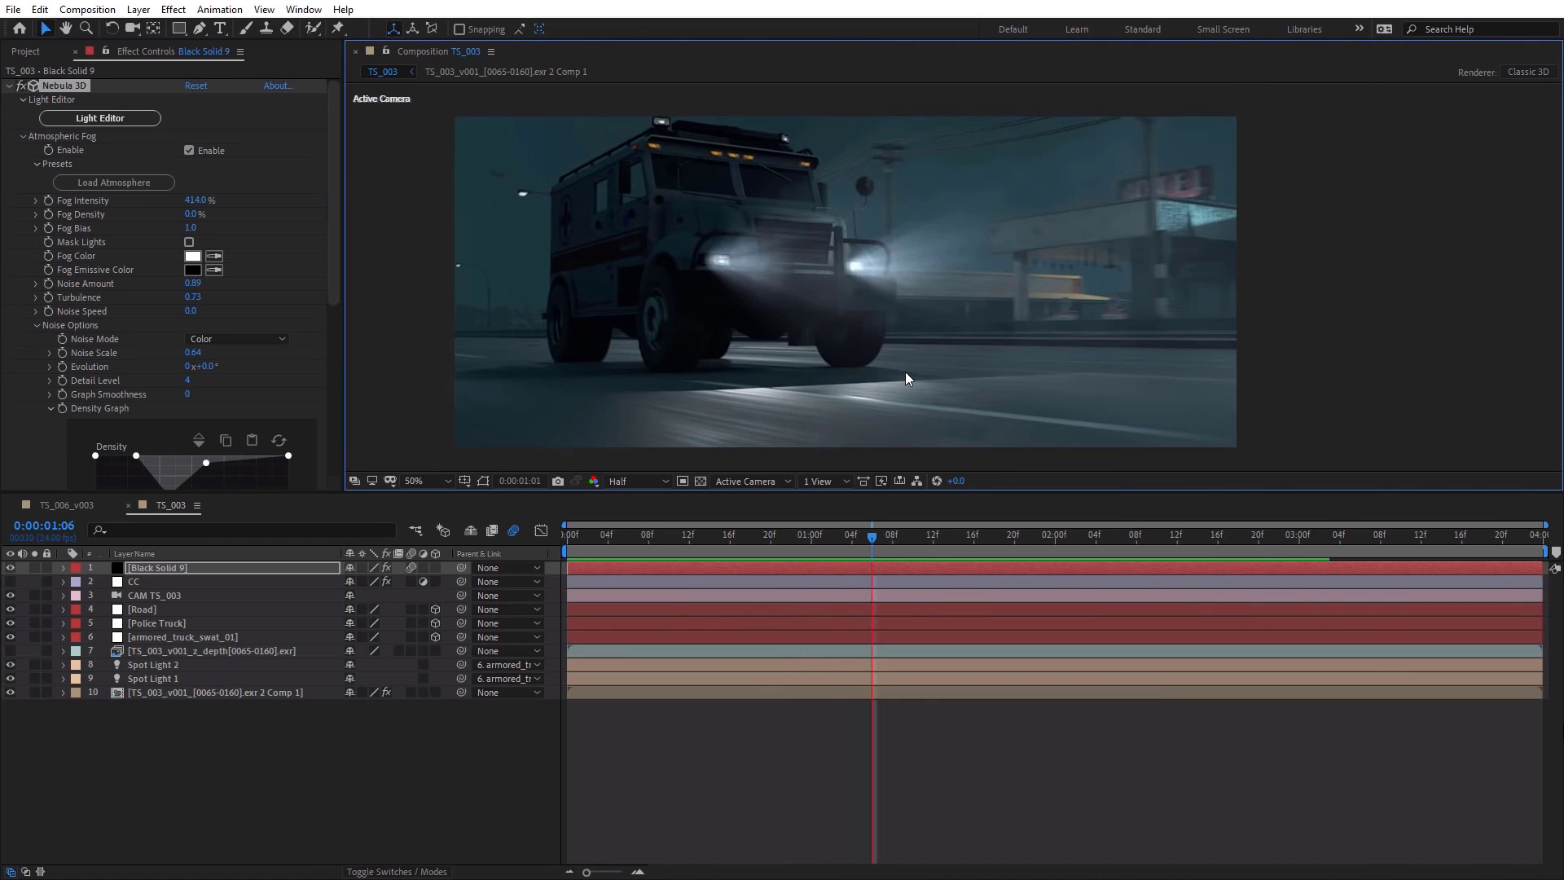